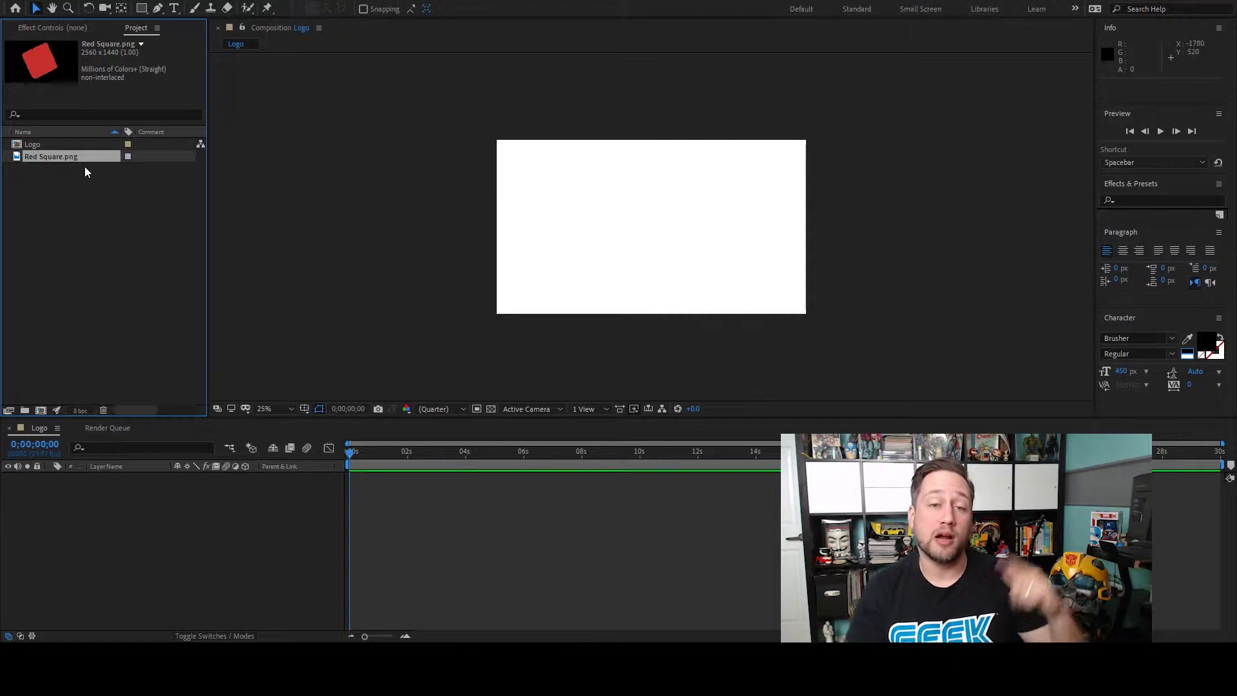
Step: Place Red Square.png in the Logo composition, scale it down to the frame width, and set its anchor point at about 1256, 708
{"action": "left_click_drag", "start_coordinate": [85, 165], "coordinate": [671, 238]}
{"action": "mouse_move", "coordinate": [883, 348]}
{"action": "left_mouse_down"}
{"action": "mouse_move", "coordinate": [851, 339]}
{"action": "mouse_move", "coordinate": [874, 341]}
{"action": "left_mouse_up"}
{"action": "double_click", "coordinate": [876, 346]}
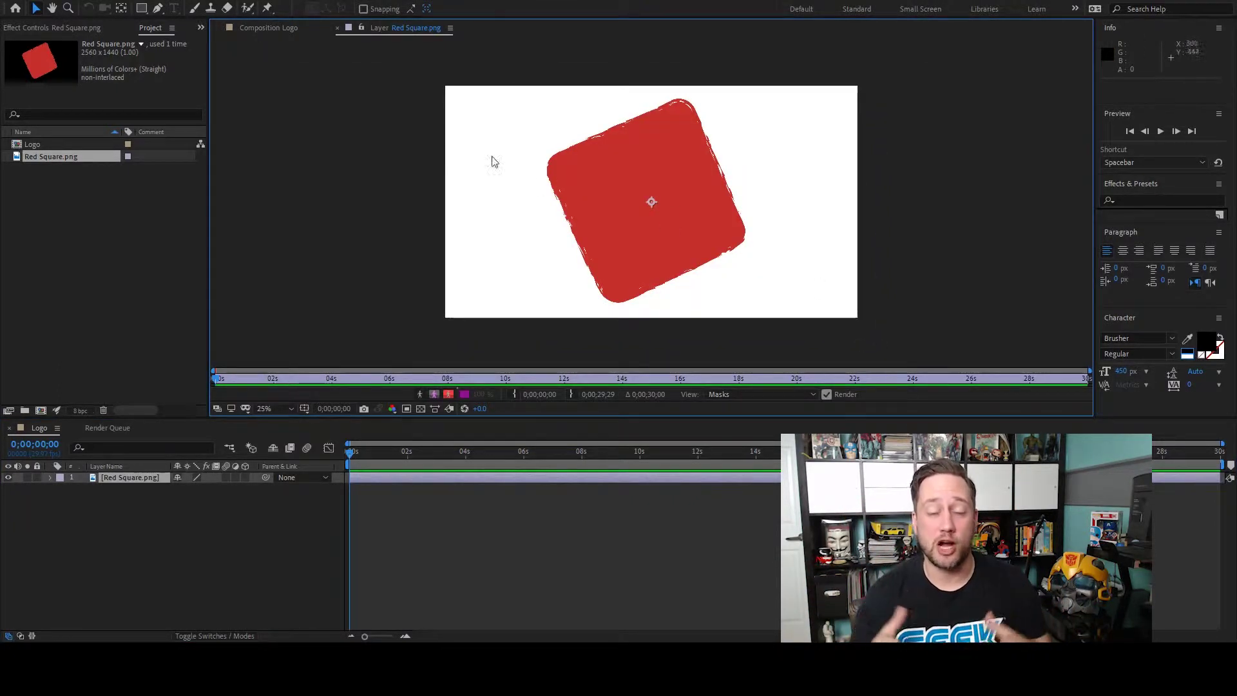
{"action": "left_click_drag", "start_coordinate": [652, 208], "coordinate": [610, 197]}
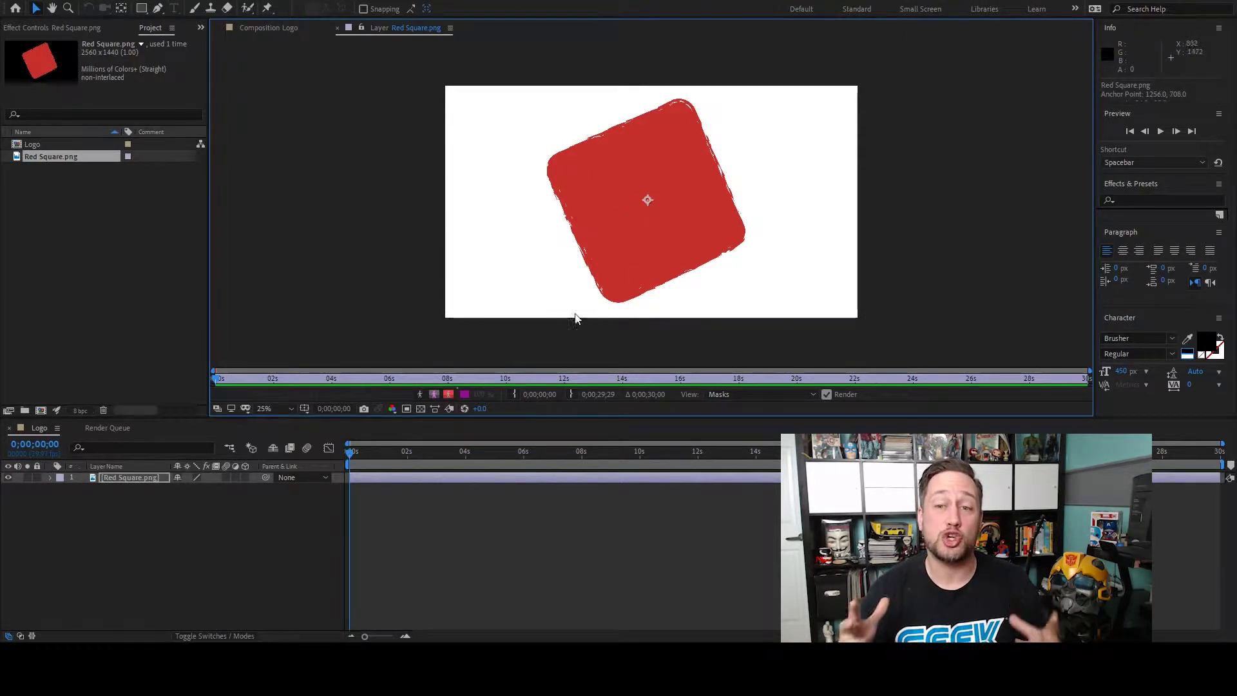
Step: Add a text box near the lower-left edge of the red square and enter the letter M
{"action": "key", "text": "ctrl+alt+shift+t"}
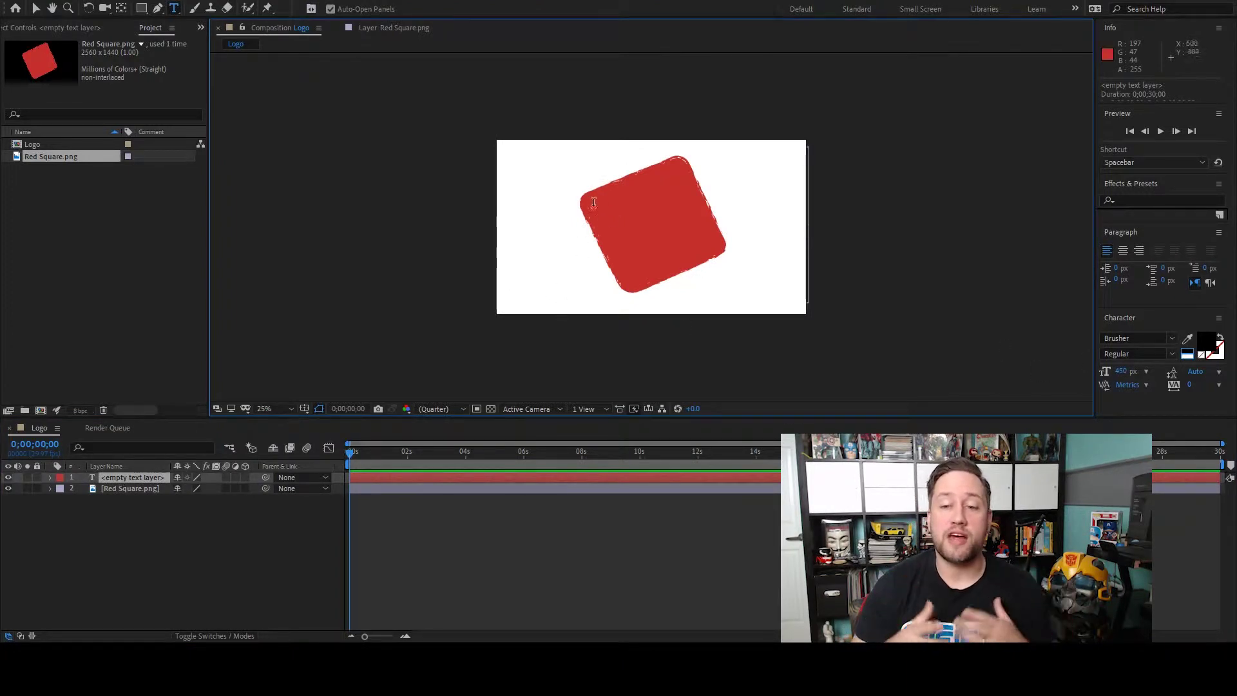
{"action": "left_click", "coordinate": [136, 477]}
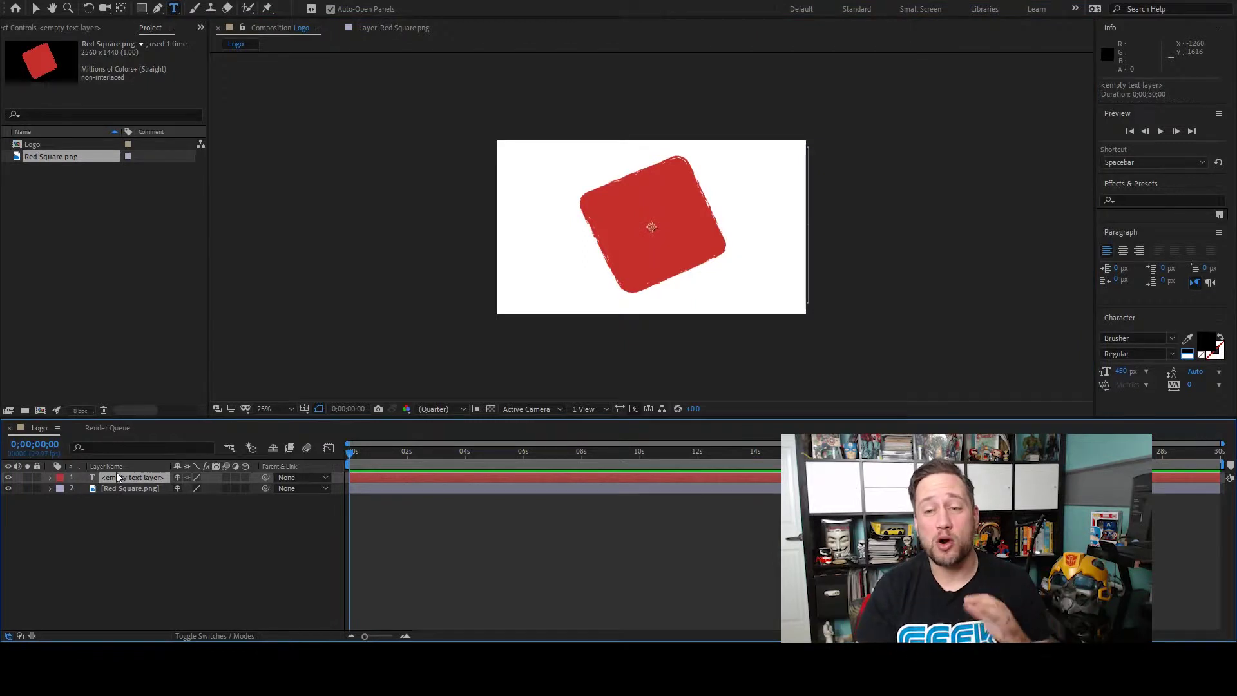
{"action": "left_click_drag", "start_coordinate": [532, 225], "coordinate": [599, 303]}
{"action": "type", "text": "M"}
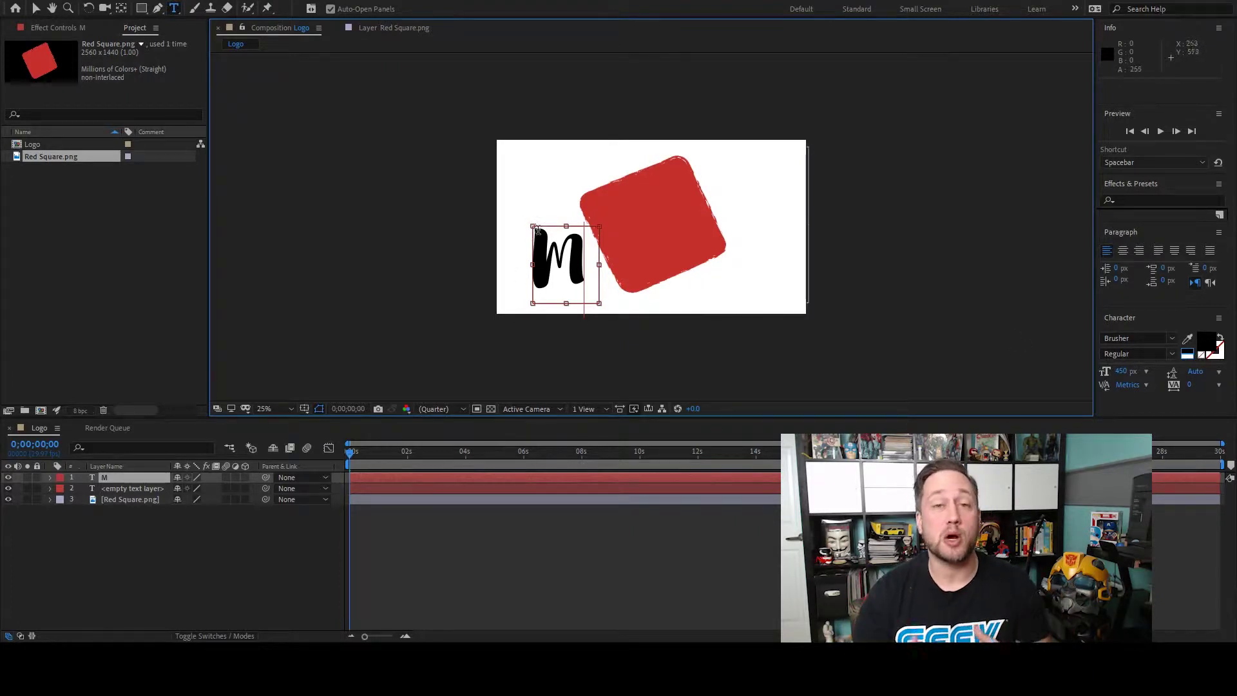
{"action": "left_click", "coordinate": [37, 9]}
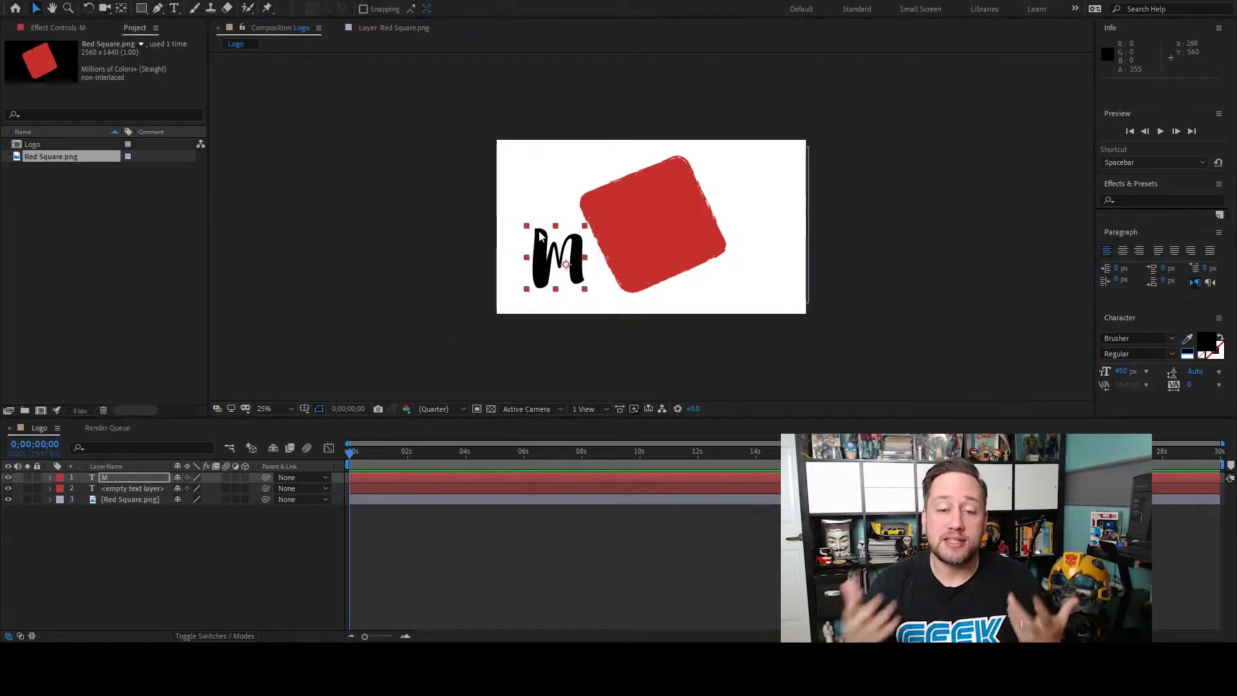
{"action": "left_click", "coordinate": [81, 480]}
{"action": "left_click", "coordinate": [322, 575]}
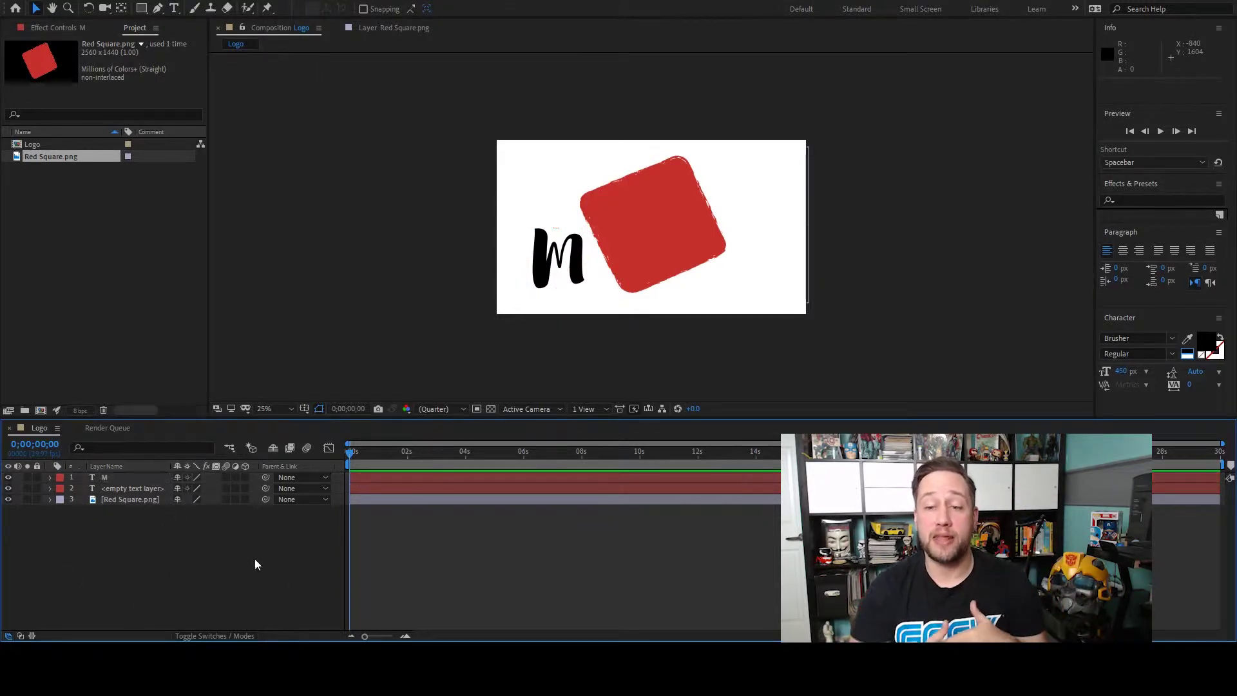
Step: Duplicate the M text layer and delete the empty text layer
{"action": "left_click", "coordinate": [91, 479]}
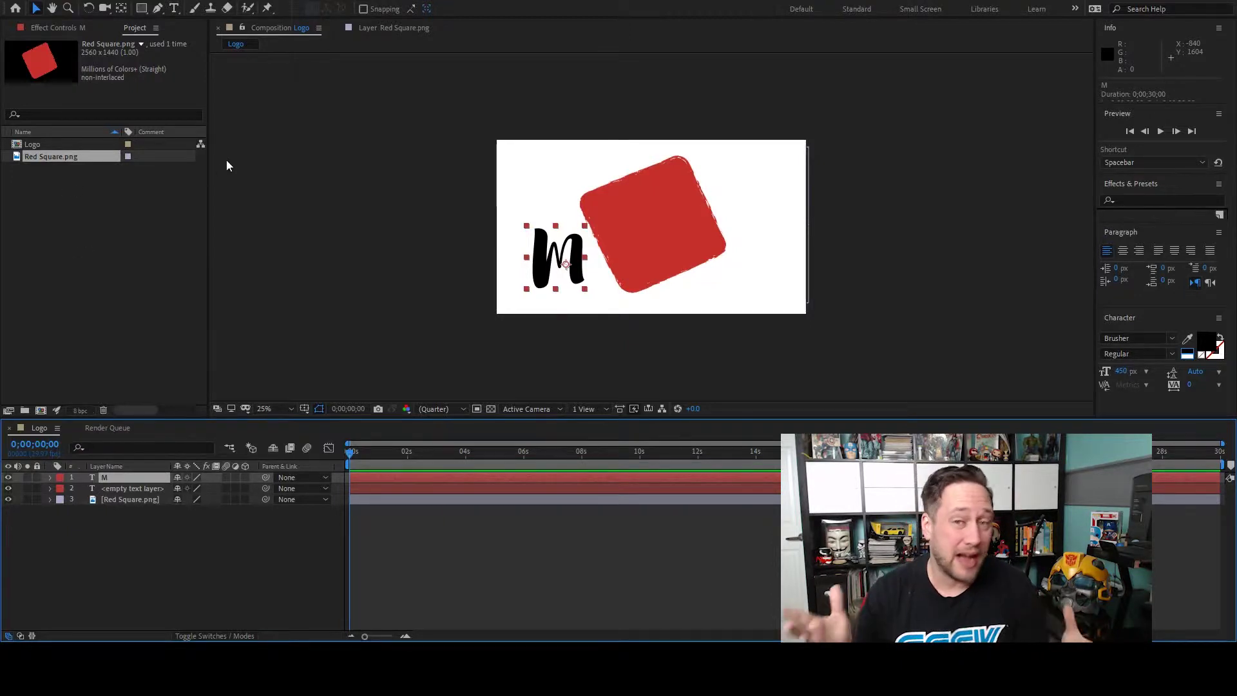
{"action": "key", "text": "ctrl+d"}
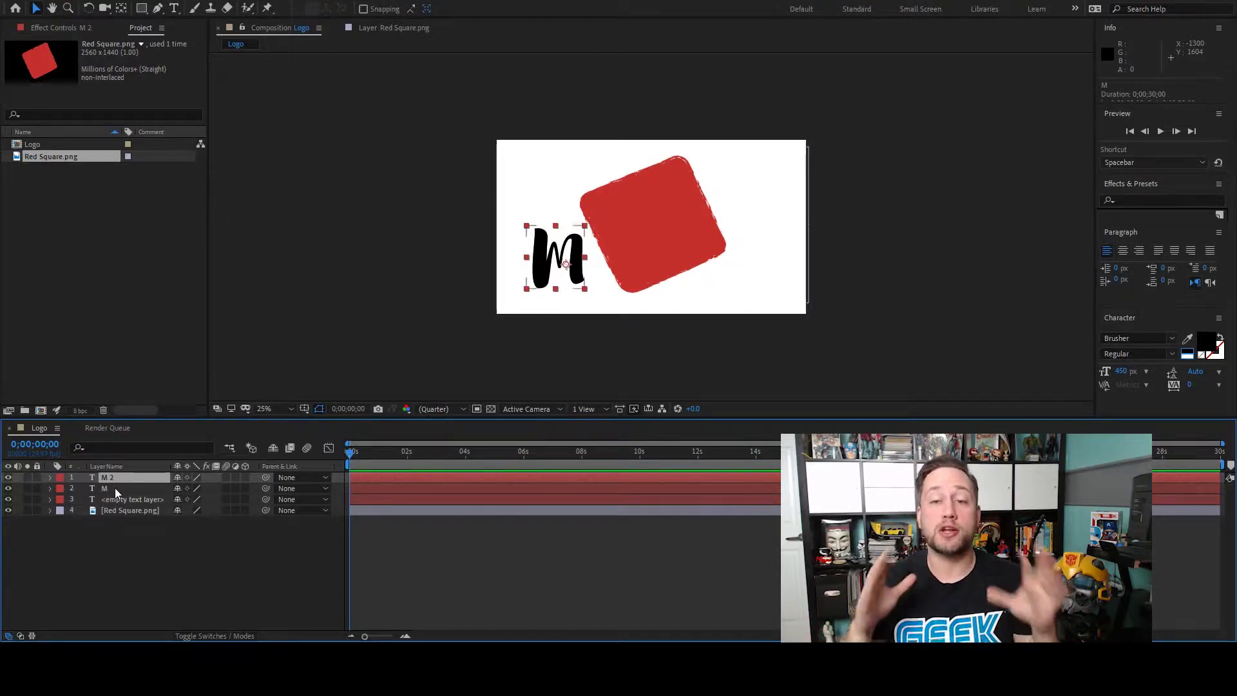
{"action": "left_click", "coordinate": [140, 498]}
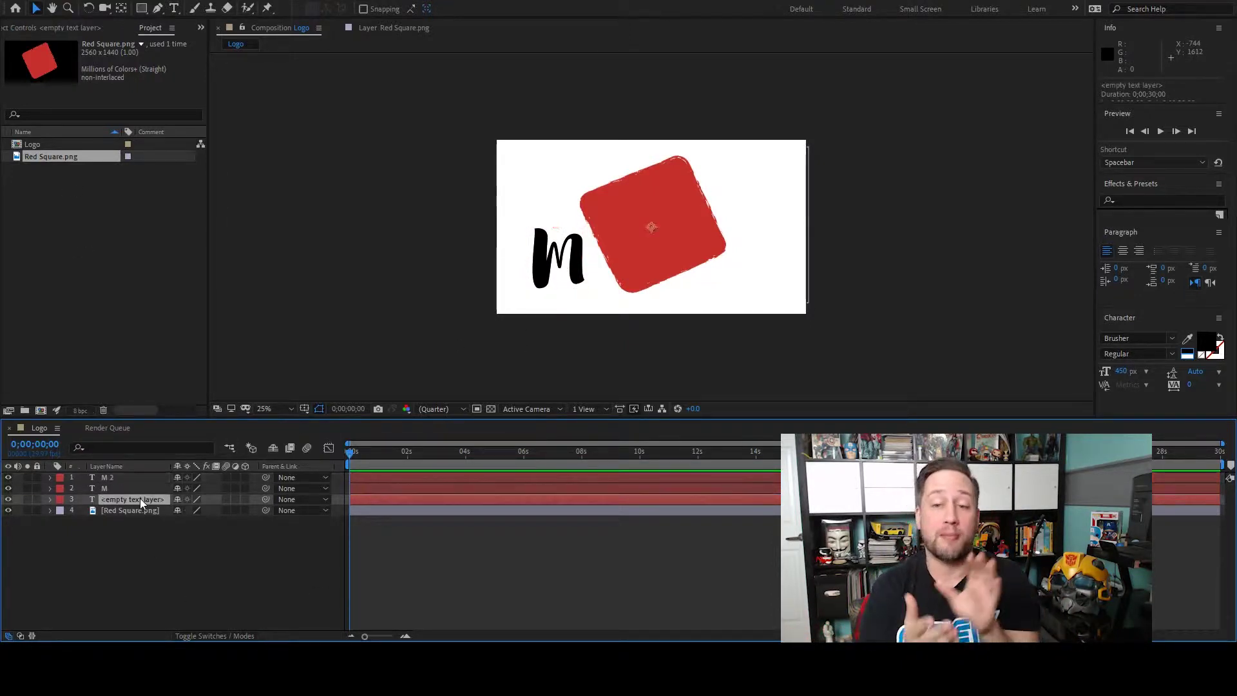
{"action": "key", "text": "Delete"}
Step: Position the two M letters side by side on the red square, at about 1174, 564 and 830, 556, and nudge the square slightly
{"action": "left_click", "coordinate": [143, 488]}
{"action": "left_click", "coordinate": [141, 477]}
{"action": "left_click_drag", "start_coordinate": [592, 271], "coordinate": [710, 242]}
{"action": "left_click", "coordinate": [551, 270]}
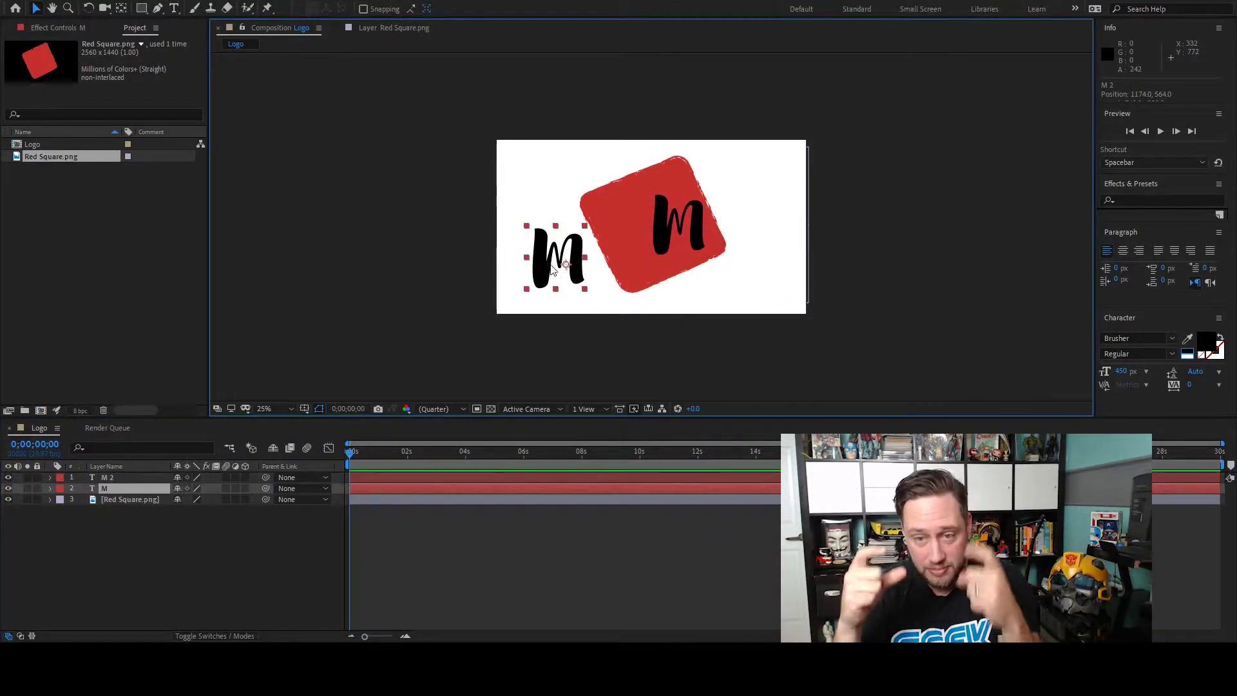
{"action": "left_click_drag", "start_coordinate": [565, 264], "coordinate": [591, 245]}
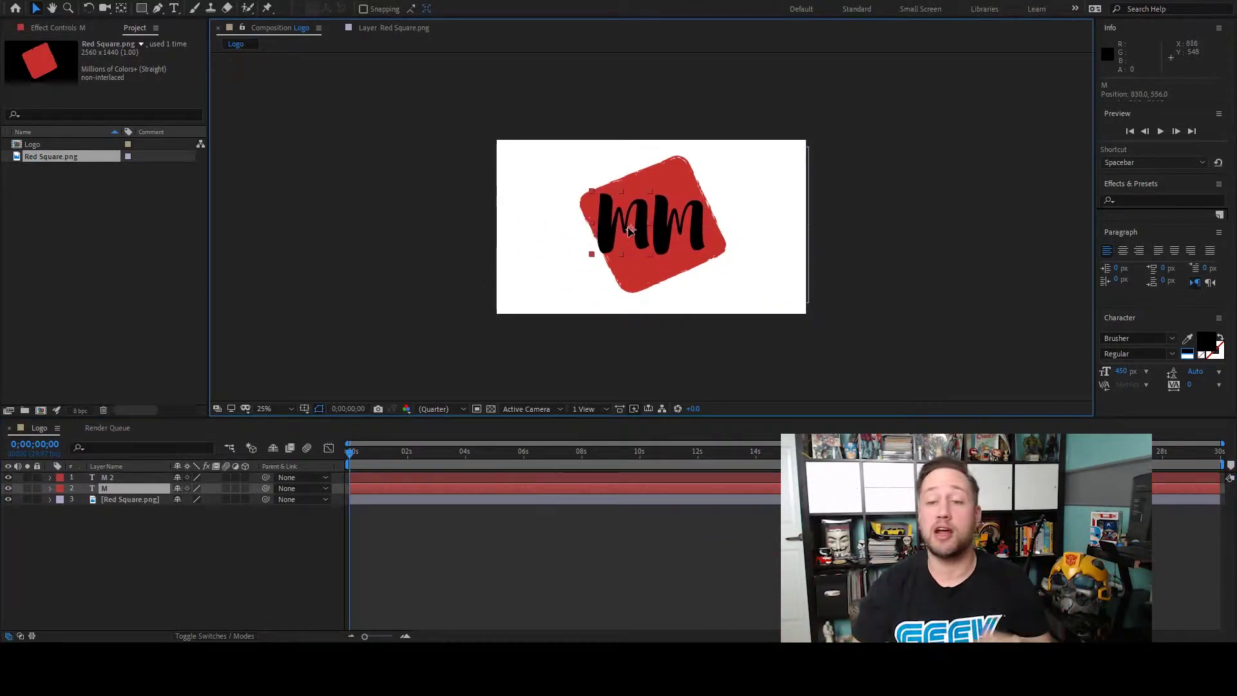
{"action": "left_click", "coordinate": [629, 282]}
{"action": "left_click_drag", "start_coordinate": [630, 283], "coordinate": [636, 283]}
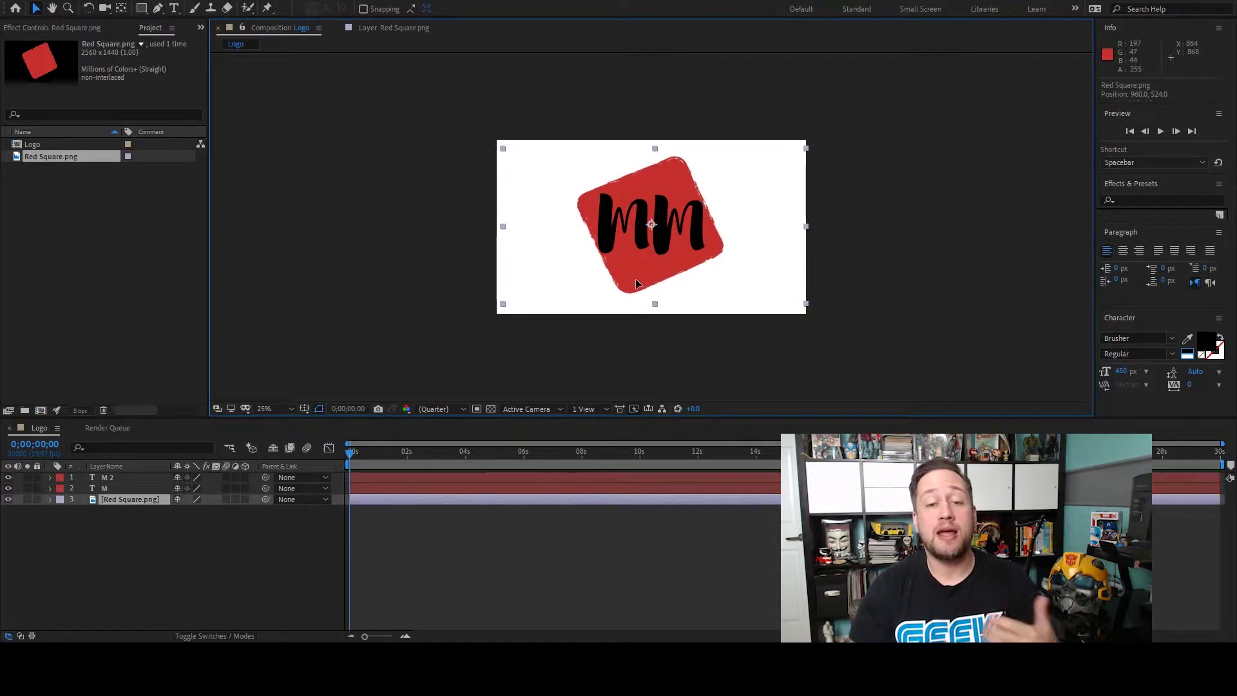
Step: Change the fill colour of the left M to white
{"action": "left_click", "coordinate": [125, 489]}
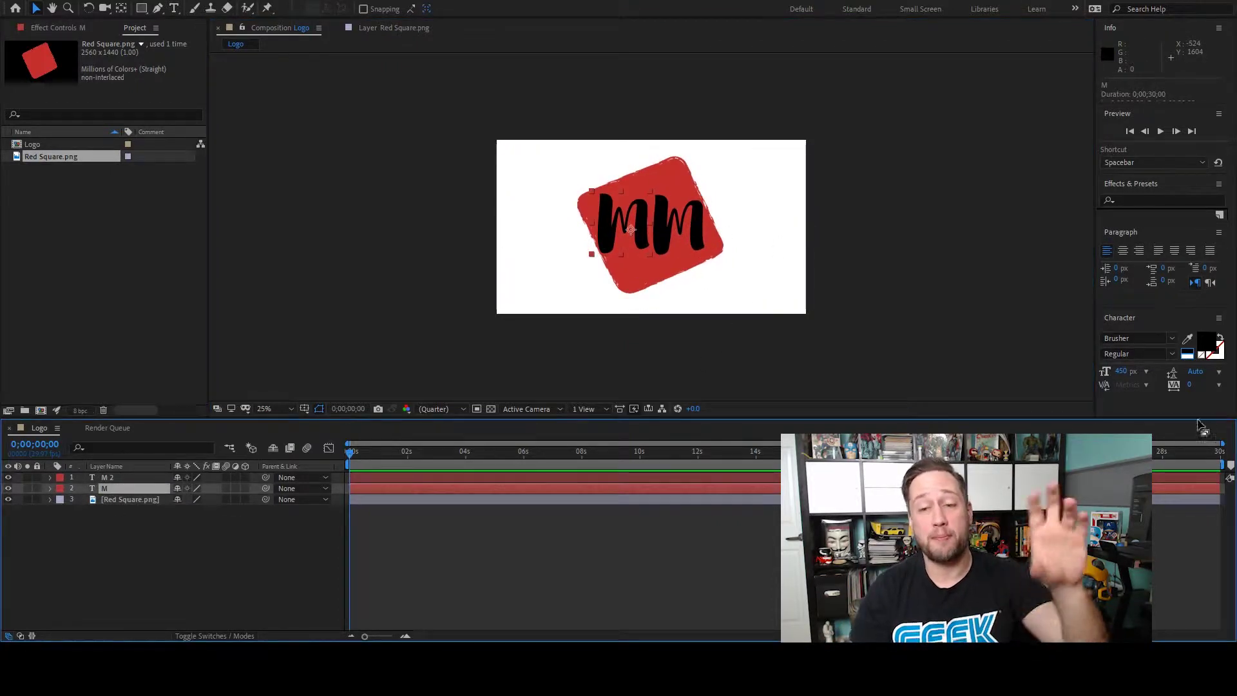
{"action": "left_click", "coordinate": [1187, 353]}
{"action": "left_click", "coordinate": [691, 307]}
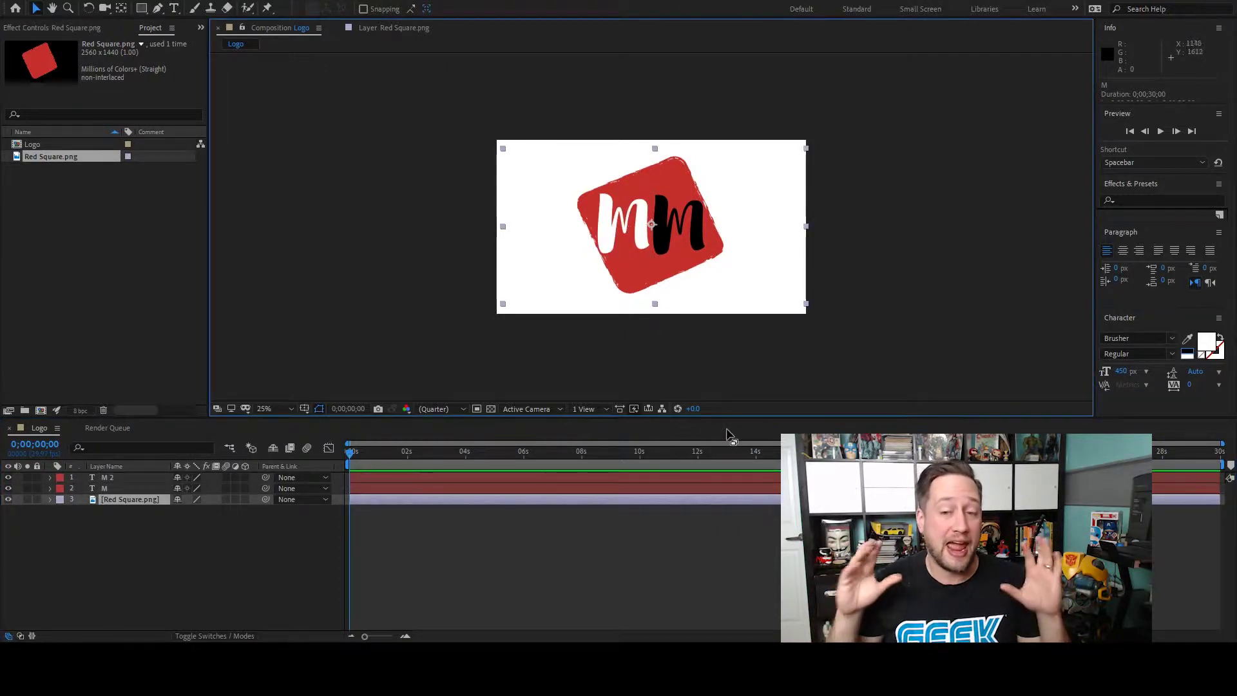
Step: Move both letters and the red square up together, placing the square at about 948, 444
{"action": "left_click_drag", "start_coordinate": [574, 119], "coordinate": [732, 311]}
{"action": "left_click_drag", "start_coordinate": [647, 271], "coordinate": [644, 264]}
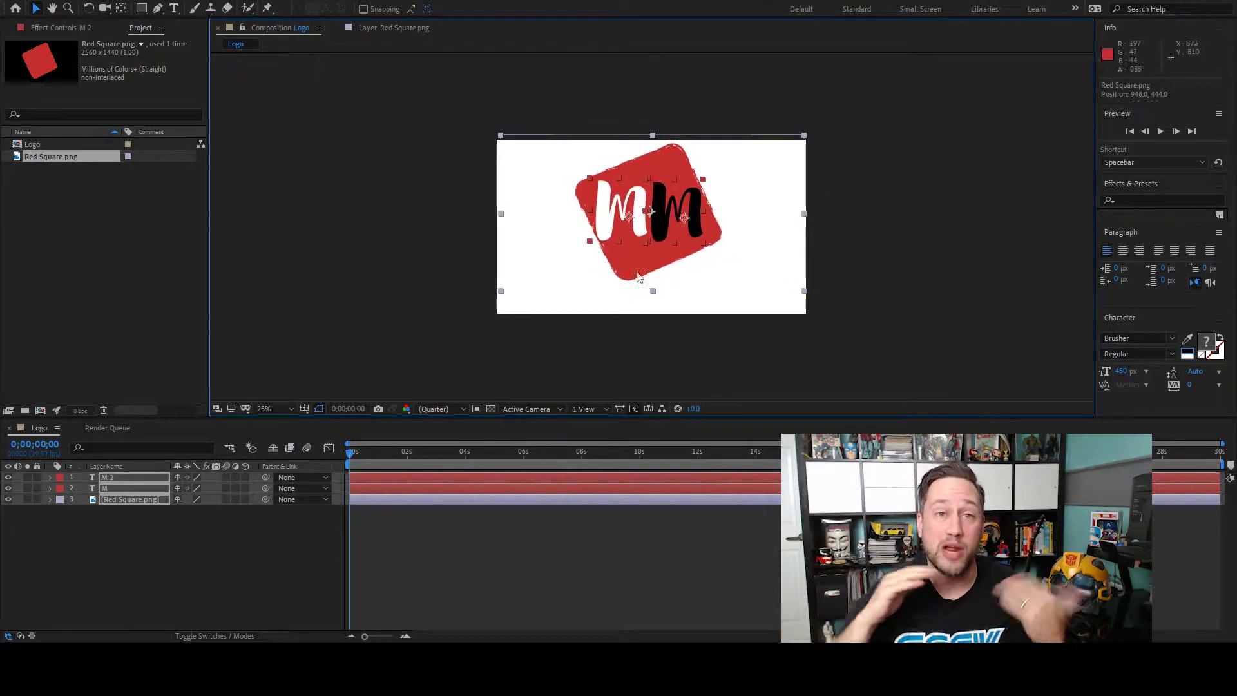
{"action": "left_click", "coordinate": [162, 608]}
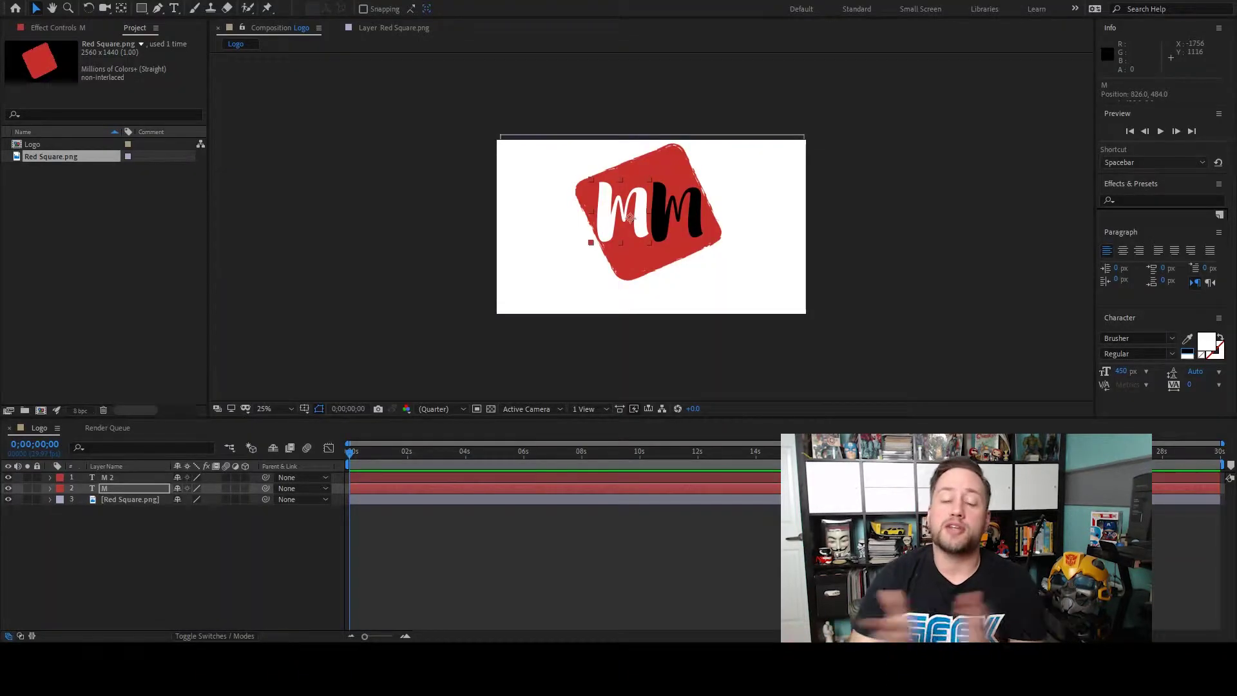
Step: Add a black solid and scale it to about 62% width so it covers the left half of the frame
{"action": "left_click", "coordinate": [629, 419]}
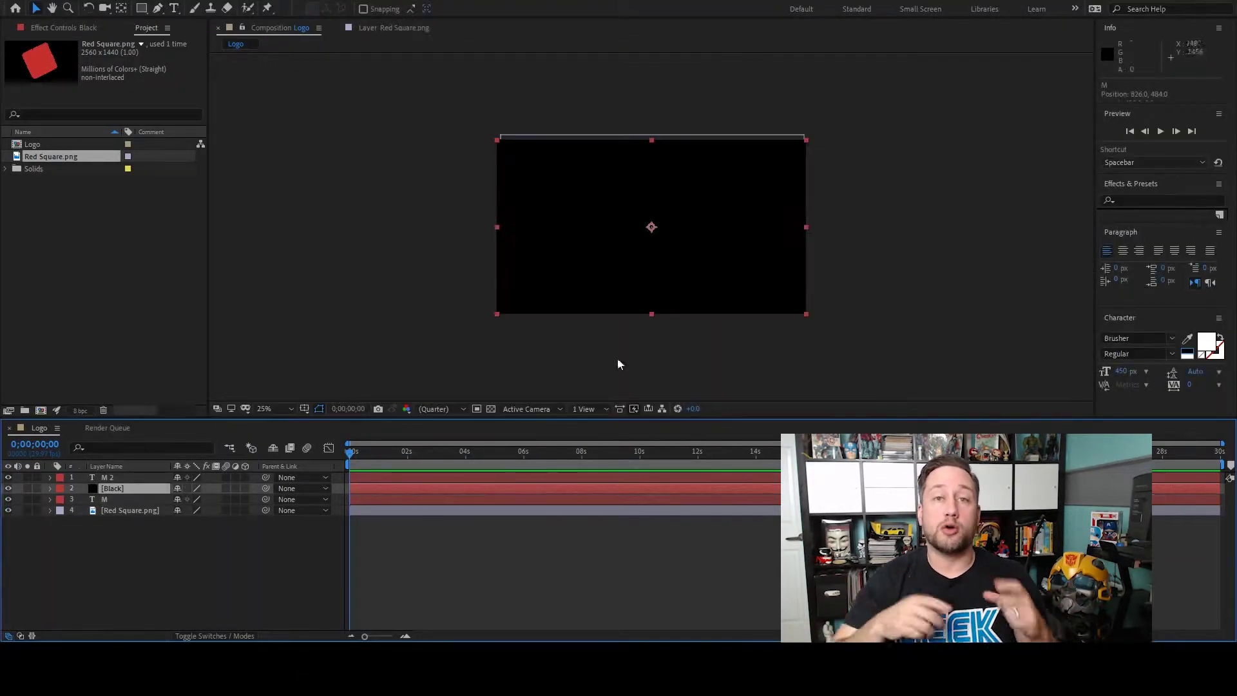
{"action": "left_click_drag", "start_coordinate": [805, 314], "coordinate": [715, 327]}
{"action": "left_click_drag", "start_coordinate": [673, 288], "coordinate": [574, 285]}
{"action": "left_click_drag", "start_coordinate": [616, 324], "coordinate": [649, 312]}
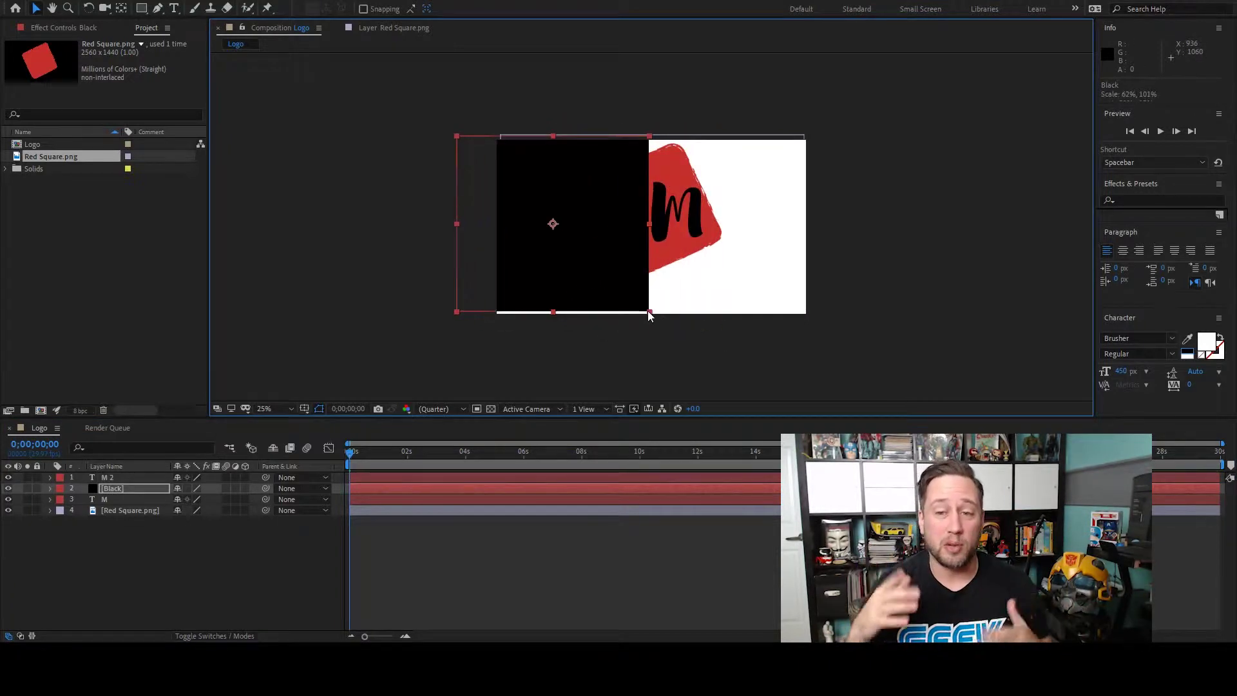
{"action": "left_click", "coordinate": [80, 488]}
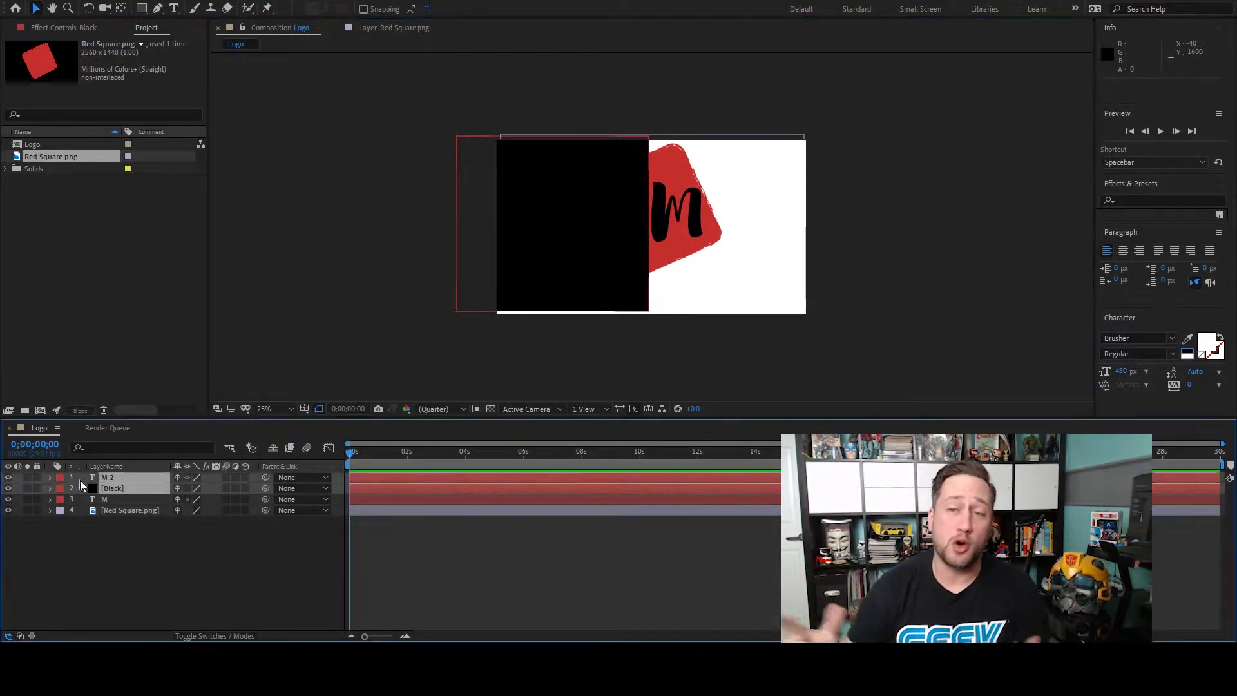
{"action": "left_click", "coordinate": [68, 573]}
{"action": "left_click_drag", "start_coordinate": [554, 306], "coordinate": [555, 308]}
Step: Move the black solid below all other layers and stretch its height to about 113% to fill the frame
{"action": "left_click", "coordinate": [22, 515]}
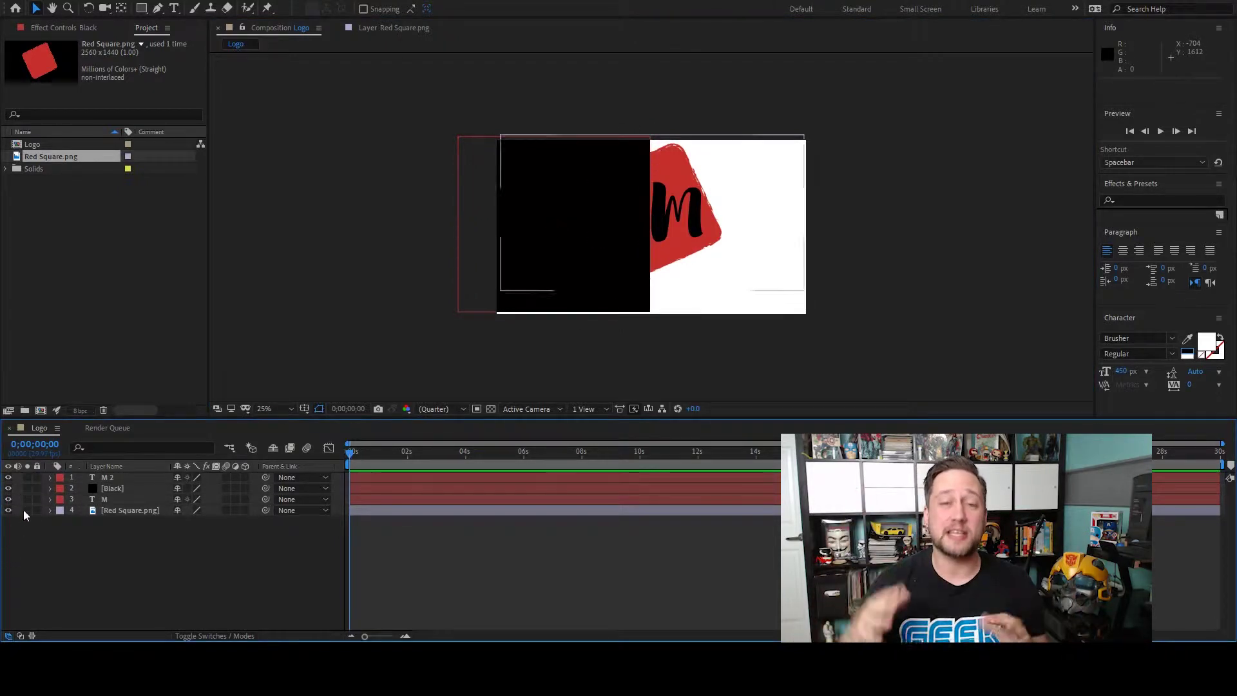
{"action": "left_click", "coordinate": [9, 488]}
{"action": "left_click", "coordinate": [8, 488]}
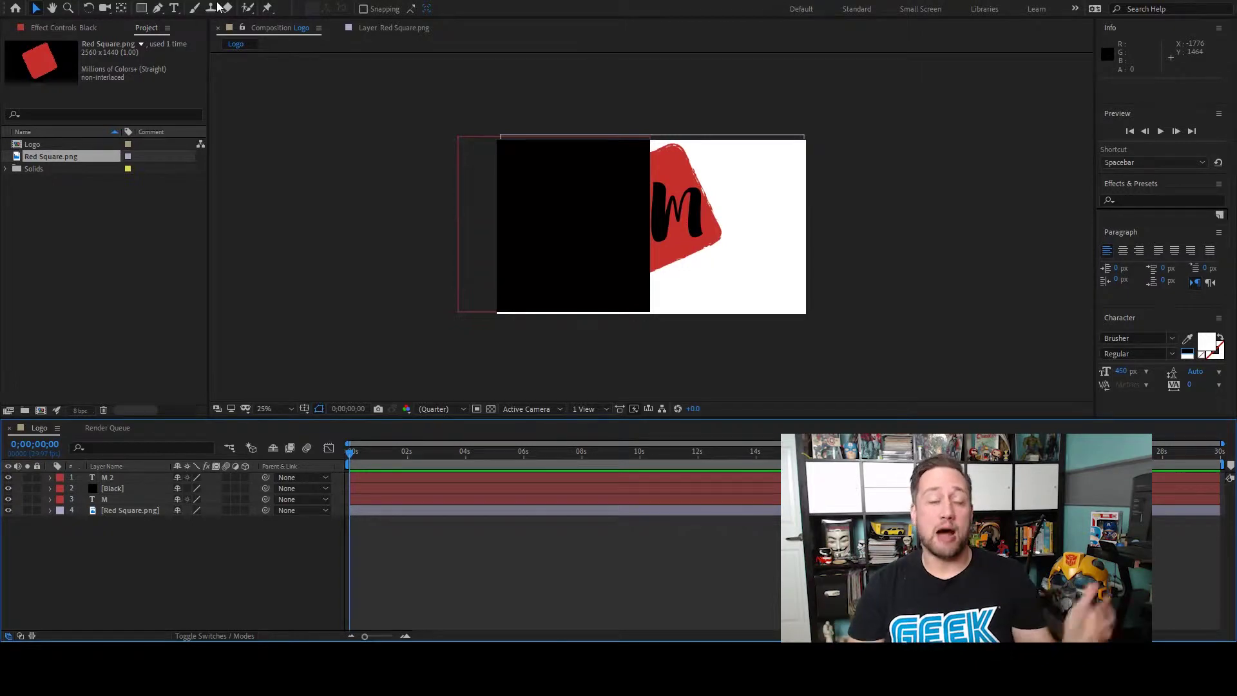
{"action": "left_click_drag", "start_coordinate": [134, 489], "coordinate": [138, 521]}
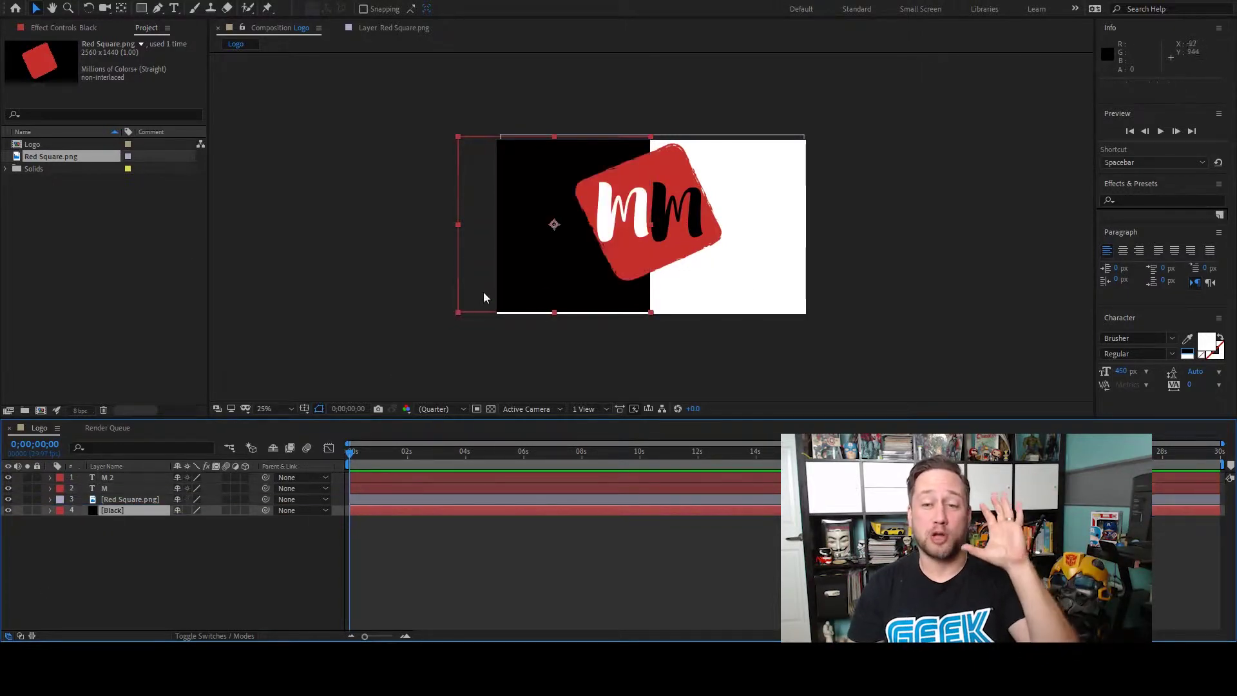
{"action": "left_click_drag", "start_coordinate": [554, 312], "coordinate": [554, 323]}
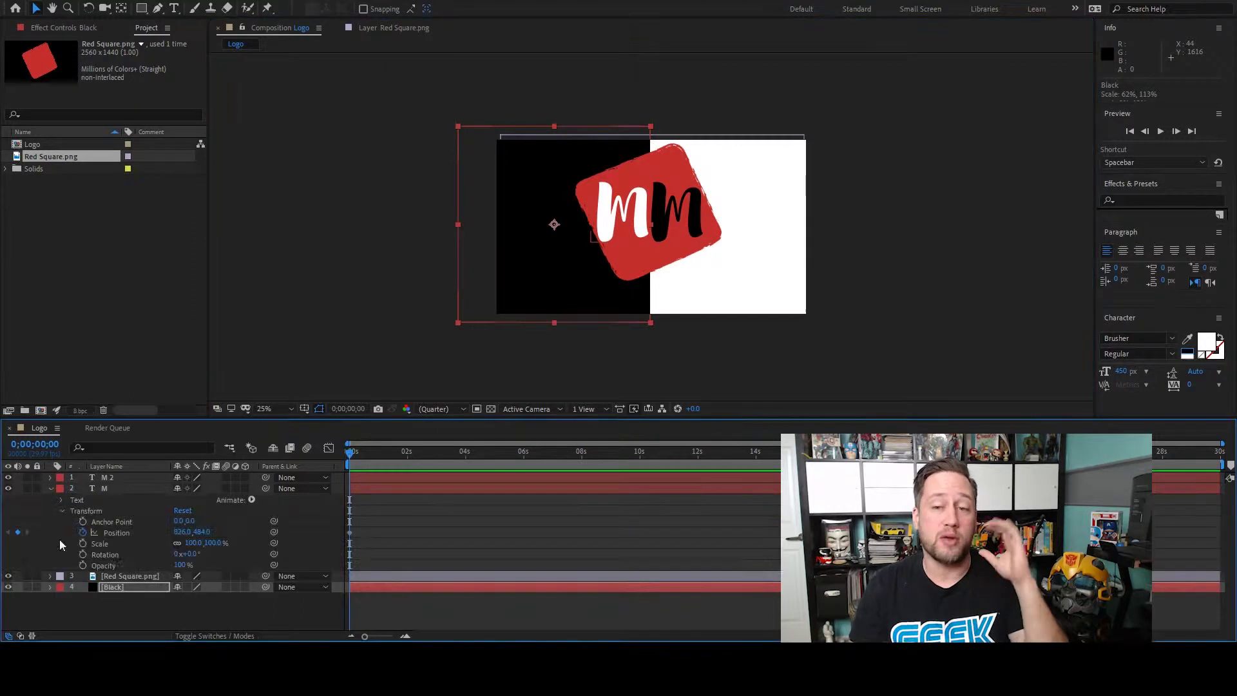
Step: Animate the white M's position from beyond the left edge at 0 seconds to 826, 472 on the square at 0;00;01;29
{"action": "key", "text": "p"}
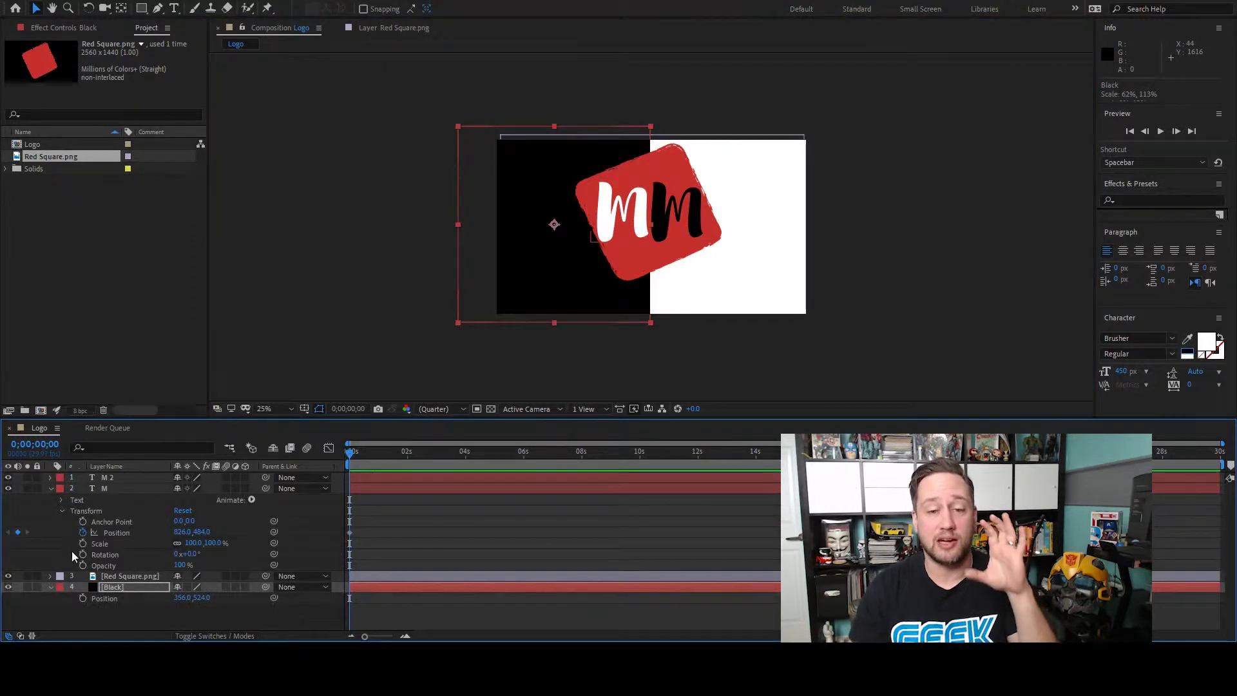
{"action": "left_click", "coordinate": [125, 489]}
{"action": "key", "text": "p"}
{"action": "left_click", "coordinate": [51, 489]}
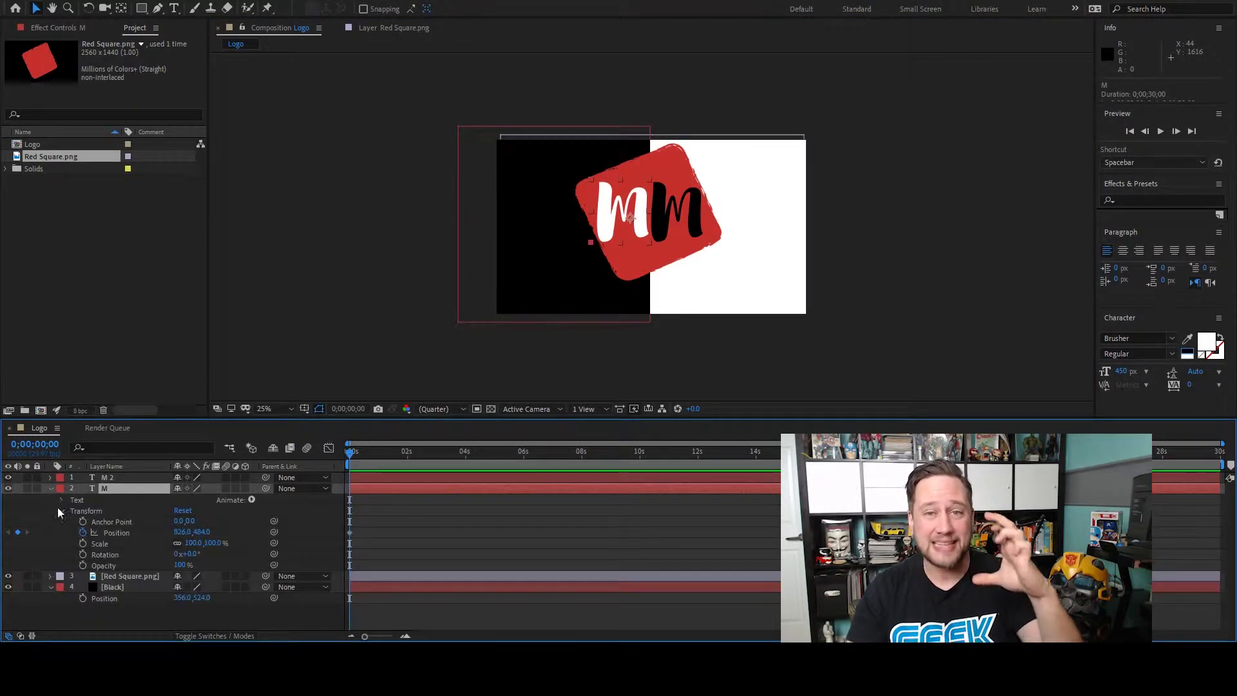
{"action": "mouse_move", "coordinate": [631, 239]}
{"action": "left_mouse_down"}
{"action": "mouse_move", "coordinate": [478, 244]}
{"action": "mouse_move", "coordinate": [544, 213]}
{"action": "mouse_move", "coordinate": [631, 216]}
{"action": "left_mouse_up"}
{"action": "key", "text": "p"}
{"action": "left_click", "coordinate": [406, 452]}
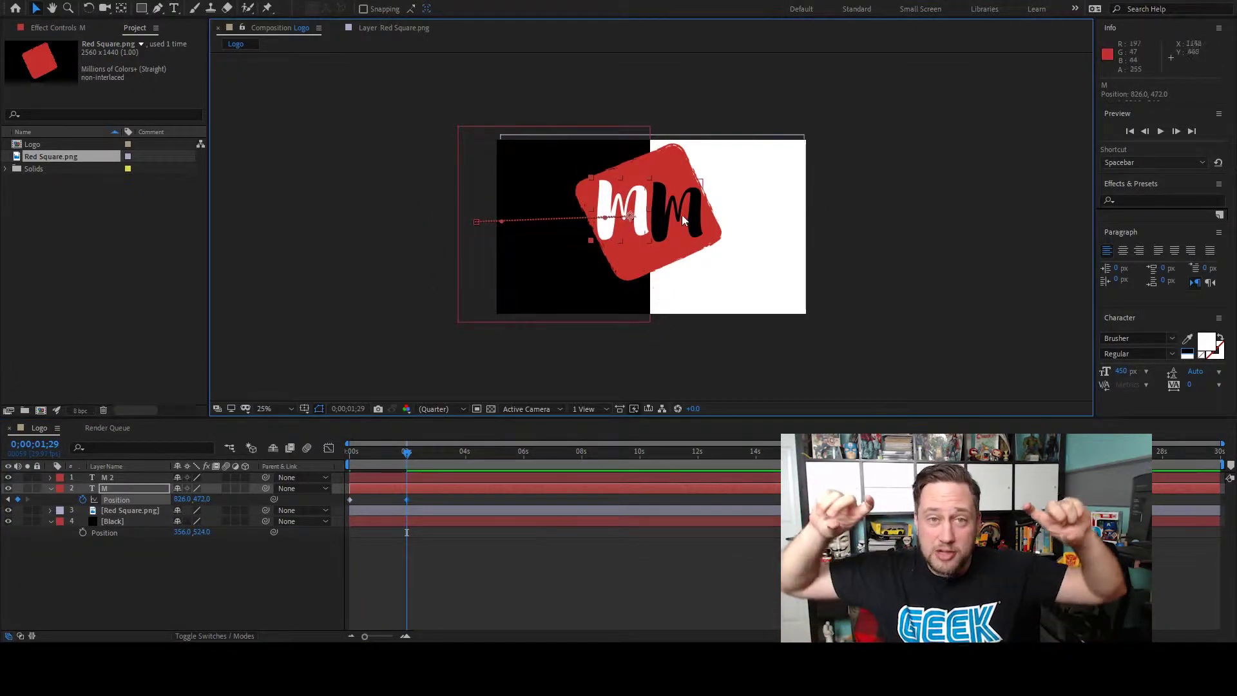
Step: At 0;00;00;29, place the black M beyond the right edge at 2226, 488 and set a position keyframe
{"action": "left_click_drag", "start_coordinate": [406, 453], "coordinate": [378, 459]}
{"action": "left_click_drag", "start_coordinate": [684, 208], "coordinate": [857, 210]}
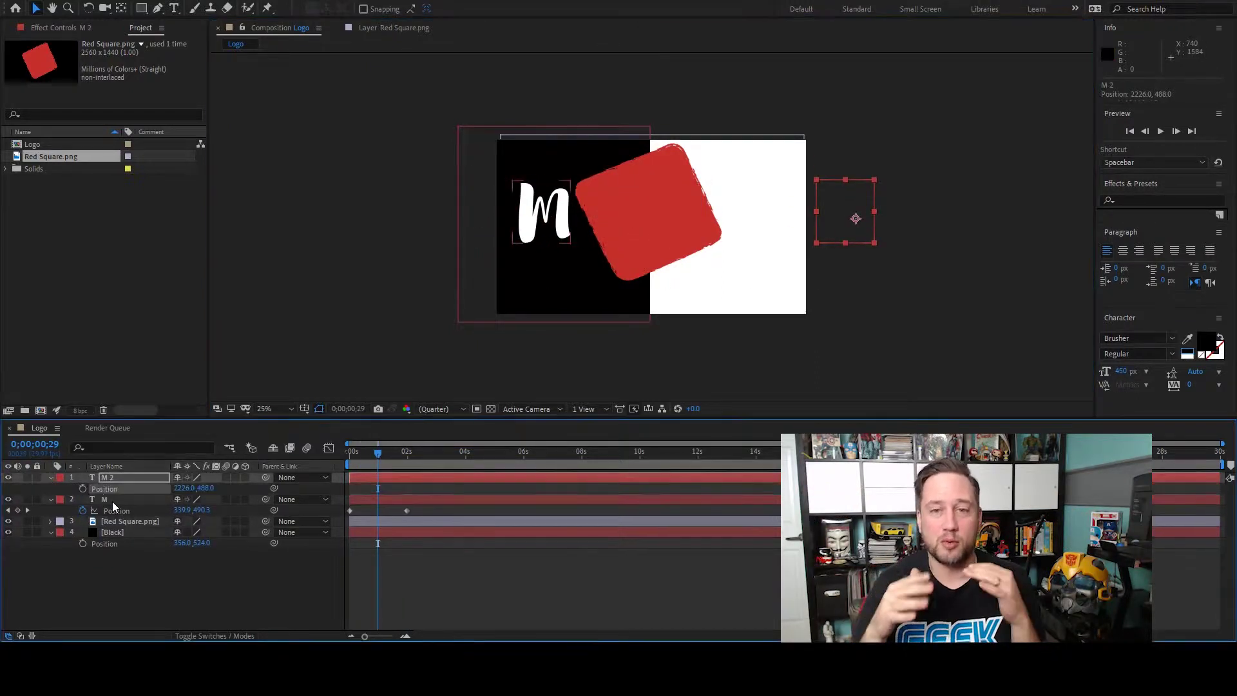
{"action": "left_click", "coordinate": [50, 478]}
{"action": "left_click", "coordinate": [83, 522]}
Step: At 0;00;03;02, keyframe the black M's position at 1170, 480 on the red square
{"action": "left_click", "coordinate": [409, 452]}
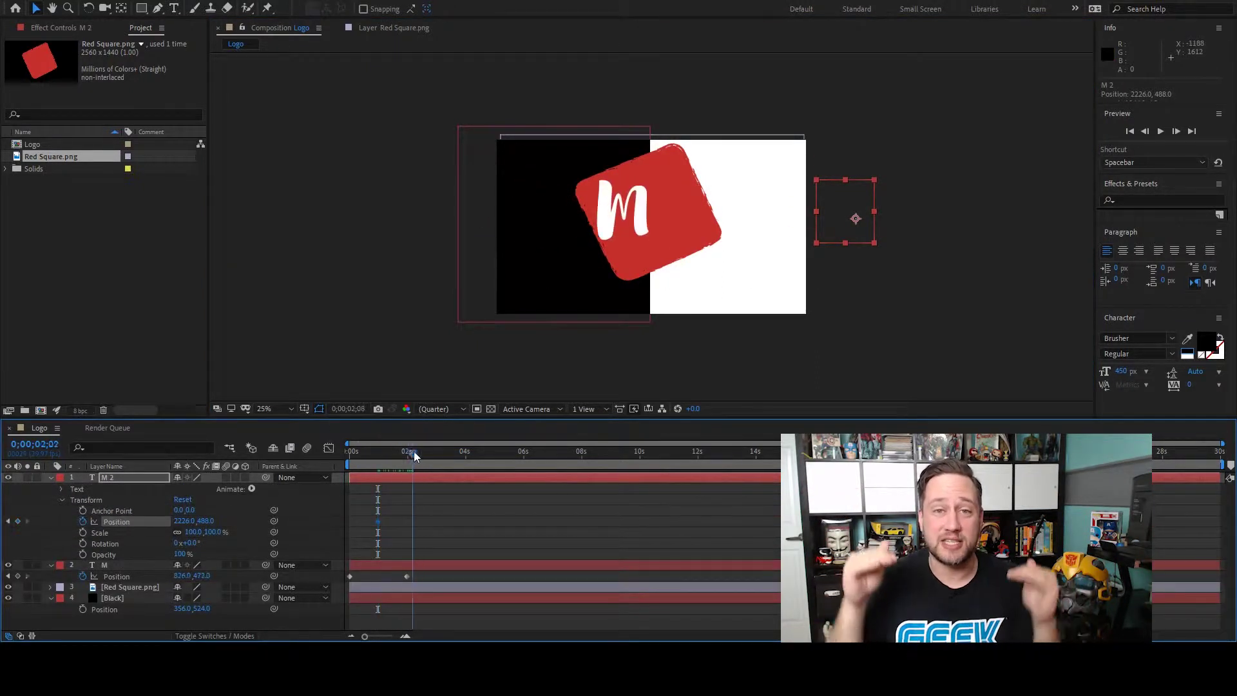
{"action": "left_click_drag", "start_coordinate": [441, 458], "coordinate": [438, 456]}
{"action": "left_click_drag", "start_coordinate": [856, 218], "coordinate": [685, 218]}
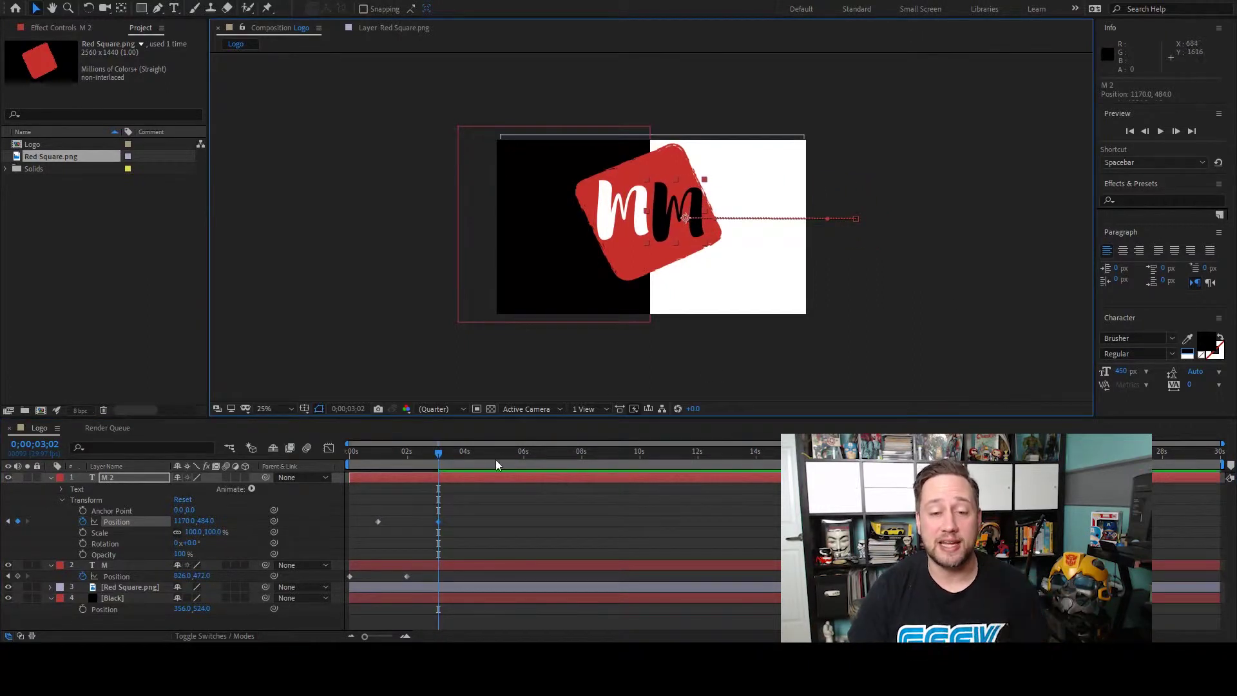
{"action": "key", "text": "ctrl+z"}
{"action": "left_click_drag", "start_coordinate": [848, 216], "coordinate": [679, 216]}
Step: Preview the animation and shorten both slide-ins, starting the black M at 0;00;00;14 and ending the white M at about 1 second
{"action": "left_click_drag", "start_coordinate": [438, 453], "coordinate": [313, 442]}
{"action": "key", "text": "space"}
{"action": "key", "text": "space"}
{"action": "left_click_drag", "start_coordinate": [379, 521], "coordinate": [363, 521]}
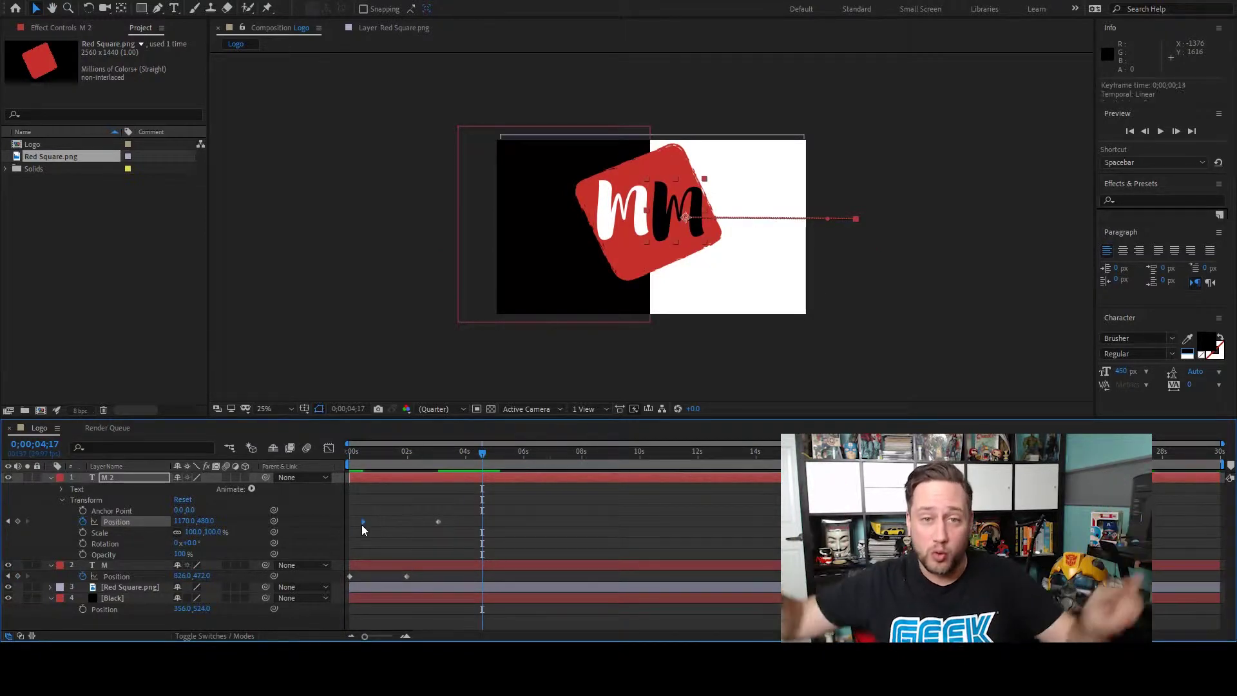
{"action": "left_click_drag", "start_coordinate": [406, 576], "coordinate": [379, 576]}
{"action": "left_click_drag", "start_coordinate": [439, 521], "coordinate": [390, 521]}
{"action": "left_click_drag", "start_coordinate": [379, 577], "coordinate": [378, 576]}
{"action": "left_click_drag", "start_coordinate": [412, 454], "coordinate": [342, 453]}
{"action": "key", "text": "space"}
Step: Tighten the timing by ending the black M's slide at about 1 second and the white M's at 0;00;00;24, previewing the result
{"action": "left_click_drag", "start_coordinate": [391, 522], "coordinate": [380, 521]}
{"action": "left_click_drag", "start_coordinate": [594, 454], "coordinate": [345, 454]}
{"action": "key", "text": "space"}
{"action": "key", "text": "space"}
{"action": "left_click_drag", "start_coordinate": [377, 576], "coordinate": [371, 576]}
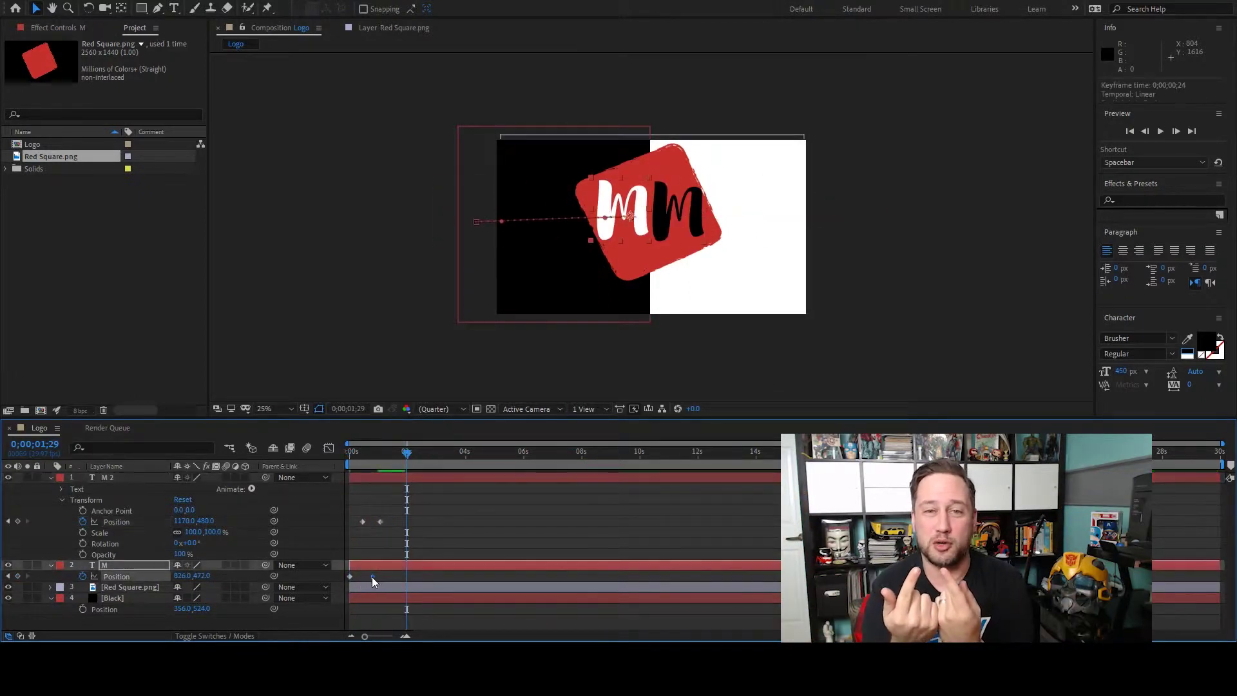
{"action": "key", "text": "space"}
{"action": "key", "text": "space"}
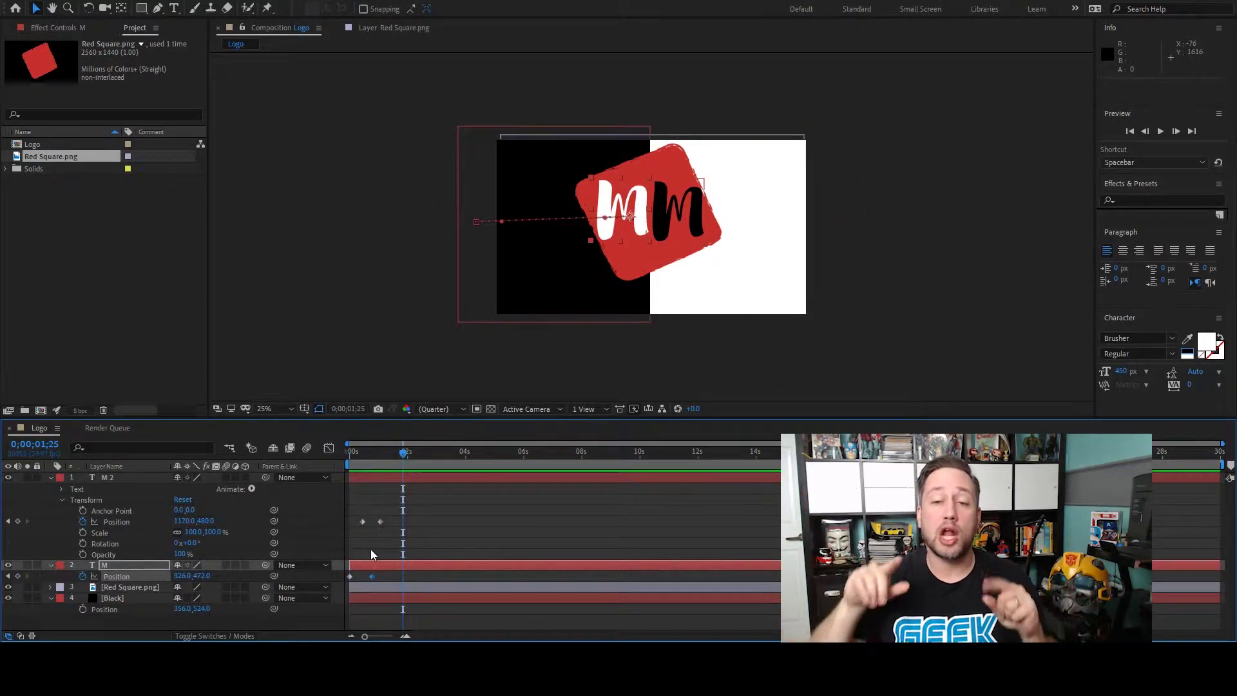
Step: At the first frame, move the white M fully beyond the left edge to -142.2, 498.5 and tilt it slightly clockwise
{"action": "left_click_drag", "start_coordinate": [349, 576], "coordinate": [348, 576]}
{"action": "key", "text": "Home"}
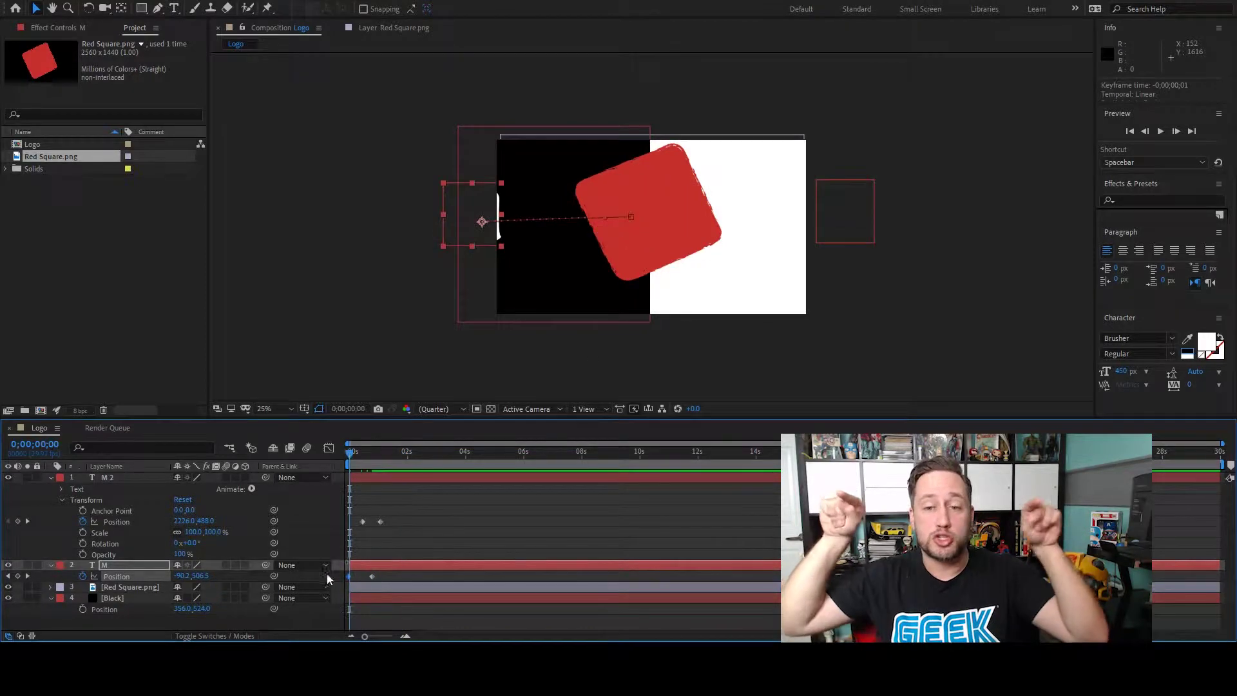
{"action": "left_click_drag", "start_coordinate": [191, 542], "coordinate": [169, 541]}
{"action": "key", "text": "ctrl+z"}
{"action": "left_click", "coordinate": [120, 565]}
{"action": "left_click", "coordinate": [51, 565]}
{"action": "left_click", "coordinate": [51, 565]}
{"action": "left_click_drag", "start_coordinate": [190, 580], "coordinate": [2, 581]}
{"action": "left_click_drag", "start_coordinate": [116, 580], "coordinate": [72, 598]}
{"action": "left_click", "coordinate": [372, 558]}
Step: Set the black M's rotation to 0x+351° and select its first position keyframe
{"action": "scroll", "coordinate": [216, 586], "scroll_direction": "up", "scroll_amount": 2}
{"action": "left_click", "coordinate": [363, 521]}
{"action": "left_click_drag", "start_coordinate": [193, 543], "coordinate": [489, 542]}
{"action": "left_click", "coordinate": [364, 521]}
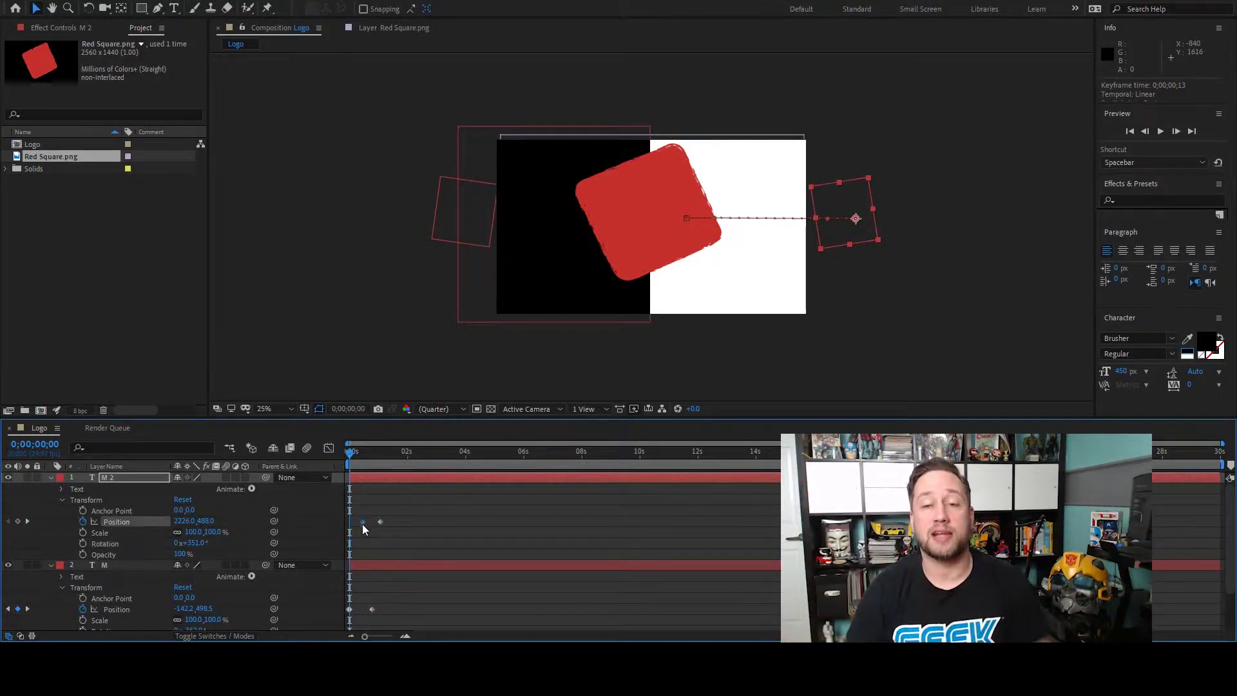
Step: Preview the animation, turn on rotation keyframes for the black M, and set its starting rotation to 0x+350°
{"action": "key", "text": "space"}
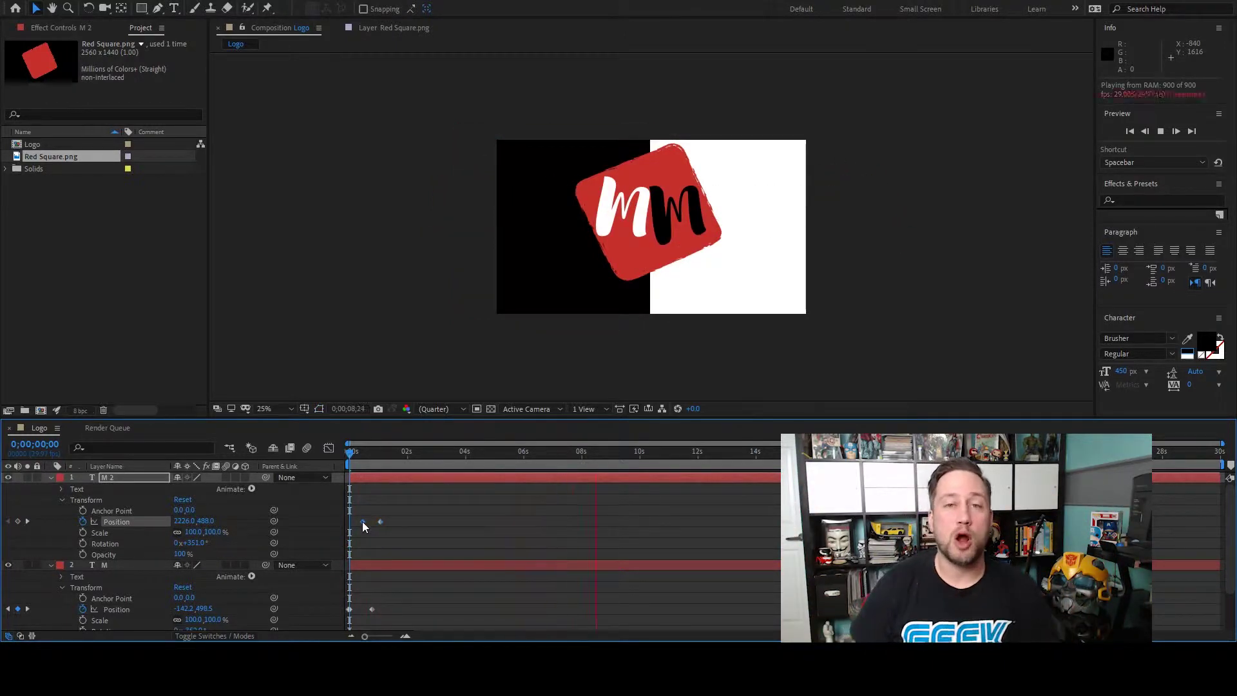
{"action": "key", "text": "ctrl+z"}
{"action": "key", "text": "ctrl+z"}
{"action": "left_click", "coordinate": [353, 451]}
{"action": "left_click_drag", "start_coordinate": [353, 454], "coordinate": [346, 455]}
{"action": "left_click", "coordinate": [83, 543]}
{"action": "left_click_drag", "start_coordinate": [187, 544], "coordinate": [445, 542]}
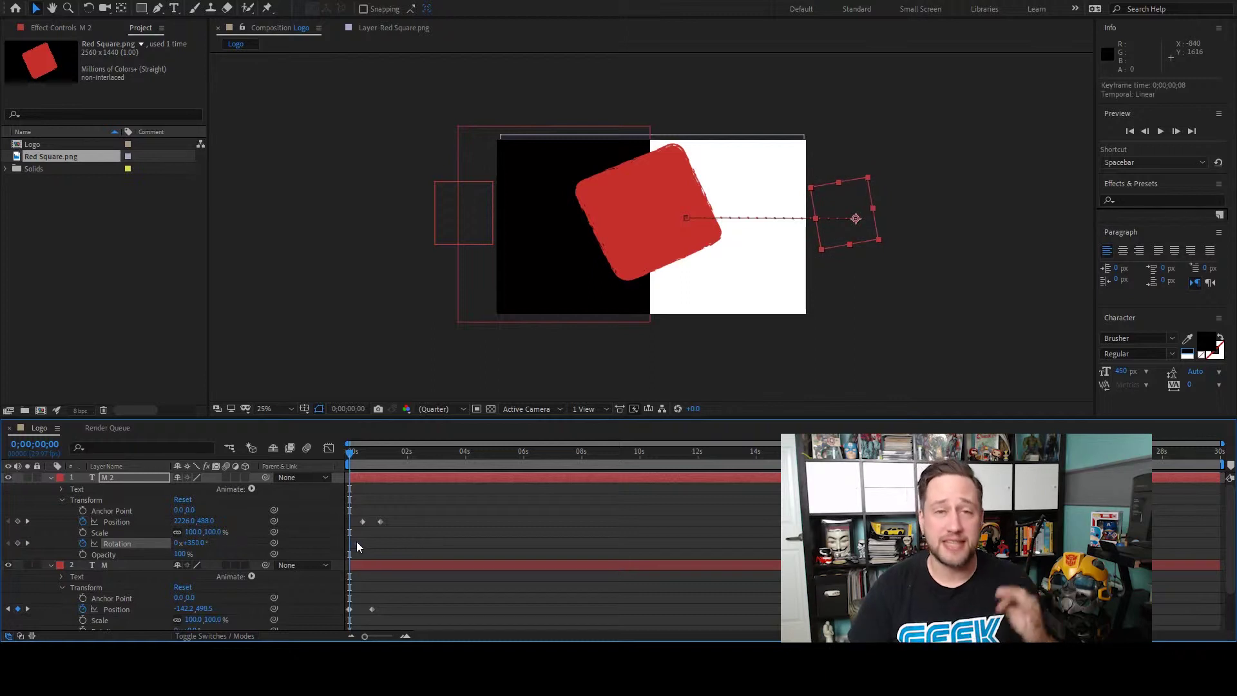
Step: At 0;00;01;02, set the black M's rotation to 0° and play back its spin from the start
{"action": "key", "text": "space"}
{"action": "left_click", "coordinate": [380, 453]}
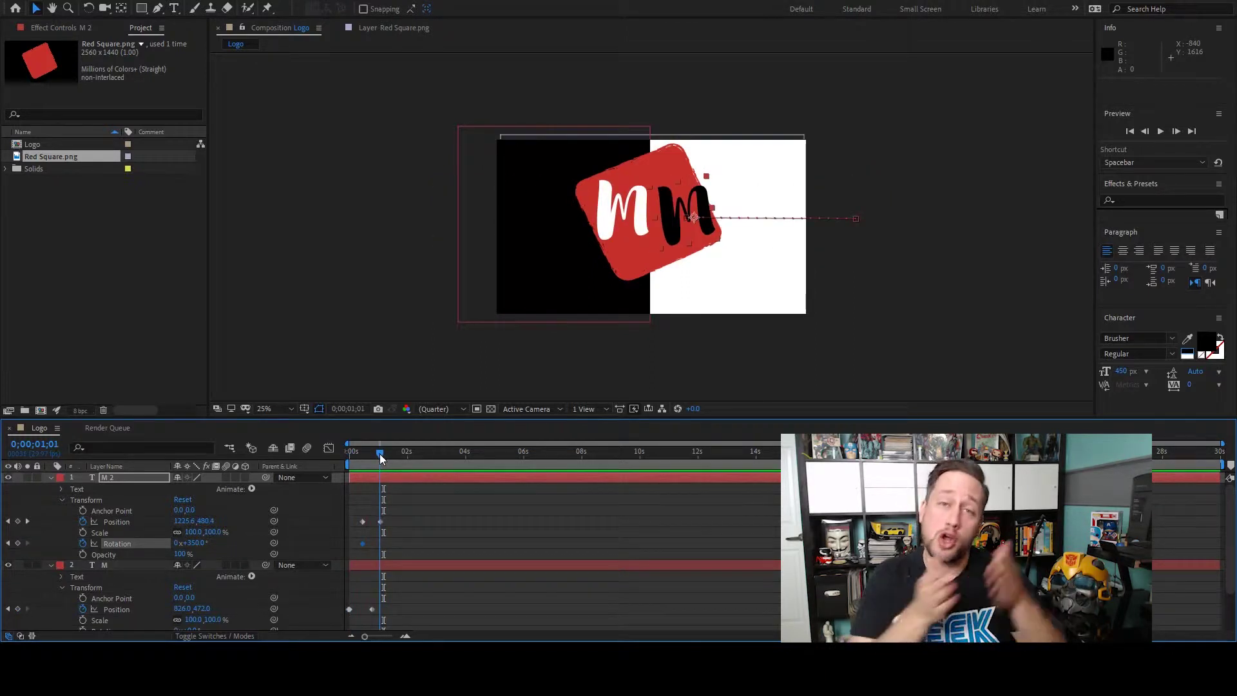
{"action": "left_click_drag", "start_coordinate": [379, 456], "coordinate": [381, 456]}
{"action": "left_click_drag", "start_coordinate": [197, 544], "coordinate": [0, 556]}
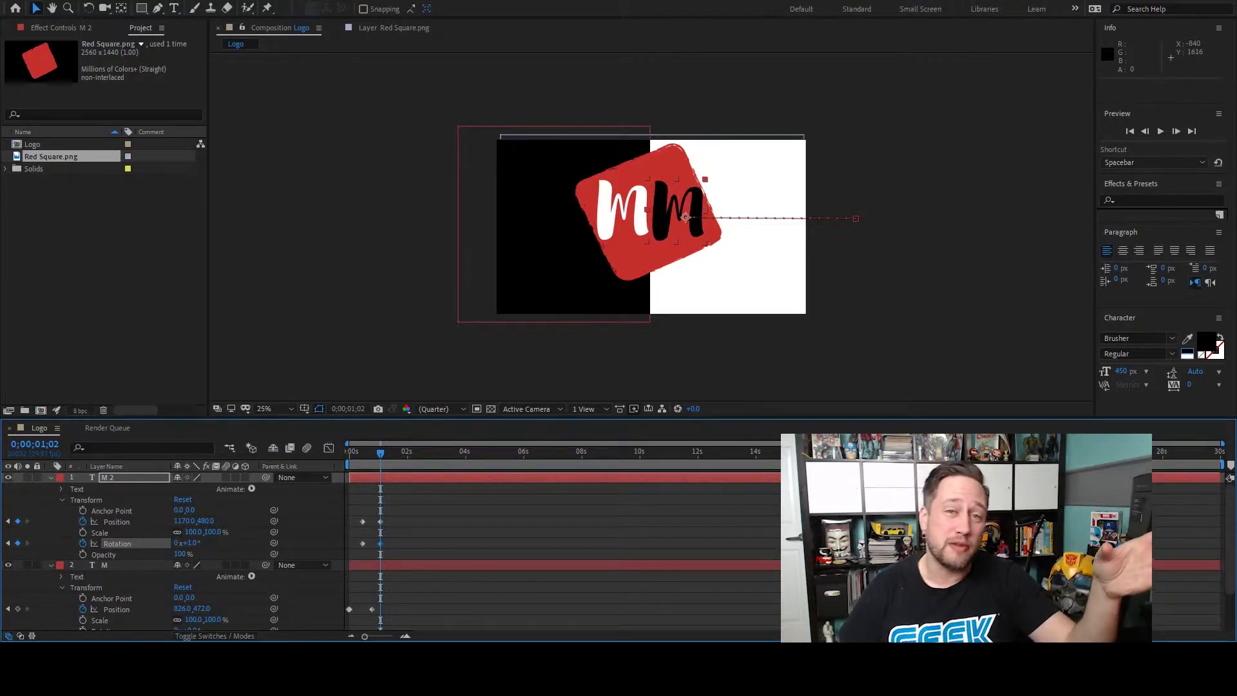
{"action": "left_click", "coordinate": [188, 543]}
{"action": "type", "text": "0"}
{"action": "key", "text": "Return"}
{"action": "left_click", "coordinate": [350, 451]}
{"action": "key", "text": "space"}
{"action": "key", "text": "space"}
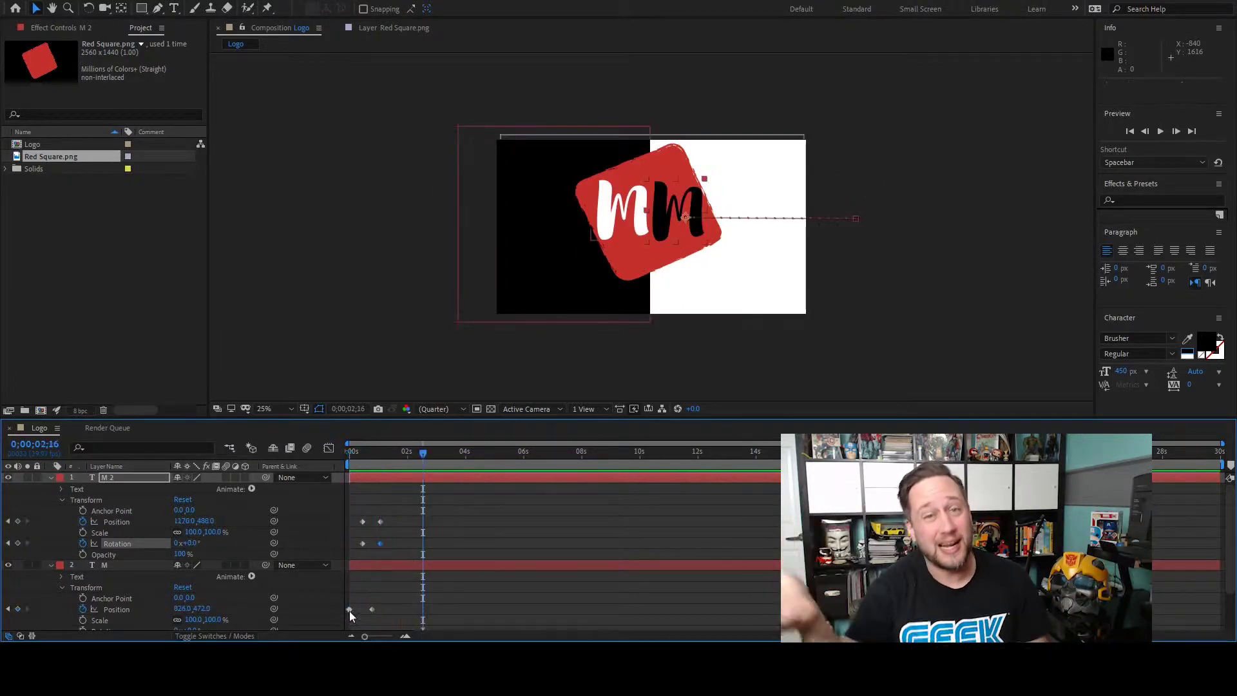
Step: Set the white M's rotation to -350° with a rotation keyframe at the start of its slide
{"action": "scroll", "coordinate": [349, 612], "scroll_direction": "down", "scroll_amount": 2}
{"action": "left_click", "coordinate": [349, 559]}
{"action": "left_click", "coordinate": [344, 562]}
{"action": "left_click", "coordinate": [347, 558]}
{"action": "left_click_drag", "start_coordinate": [192, 580], "coordinate": [132, 581]}
{"action": "left_click", "coordinate": [192, 581]}
{"action": "type", "text": "-350"}
{"action": "left_click", "coordinate": [82, 580]}
Step: At 0;00;00;23, set the white M's rotation to 0° and preview the animation from the first frame
{"action": "left_click_drag", "start_coordinate": [423, 453], "coordinate": [373, 464]}
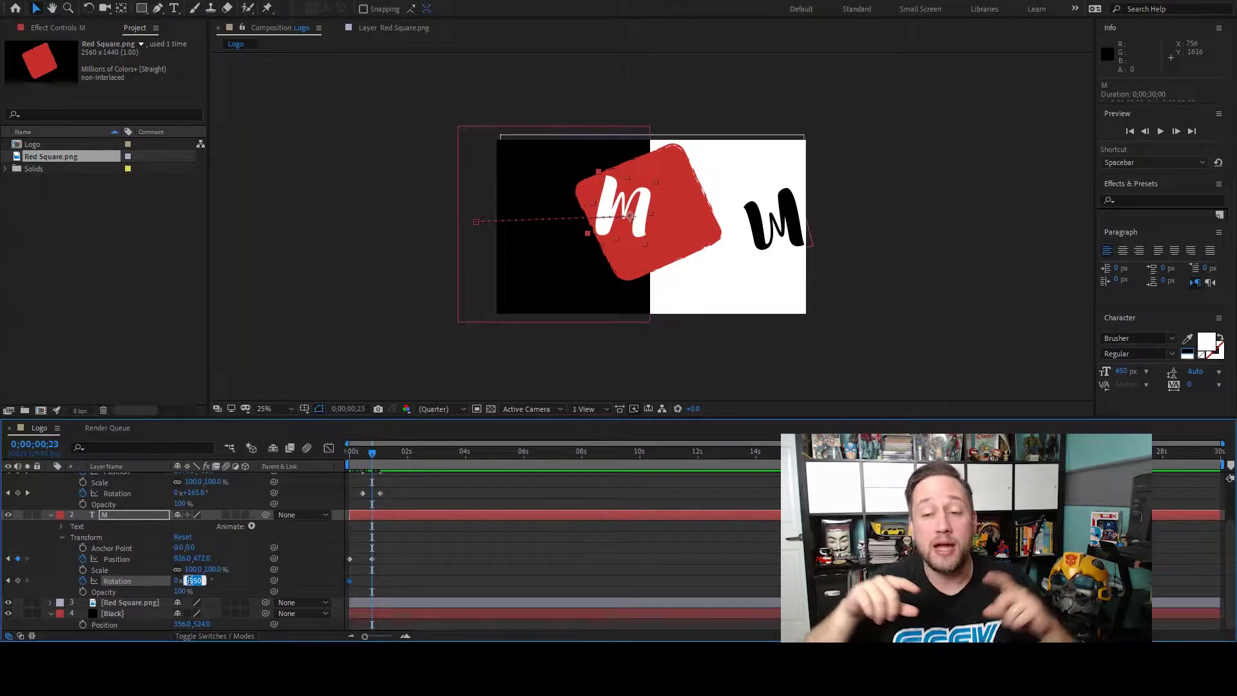
{"action": "left_click", "coordinate": [191, 580]}
{"action": "type", "text": "0"}
{"action": "key", "text": "Return"}
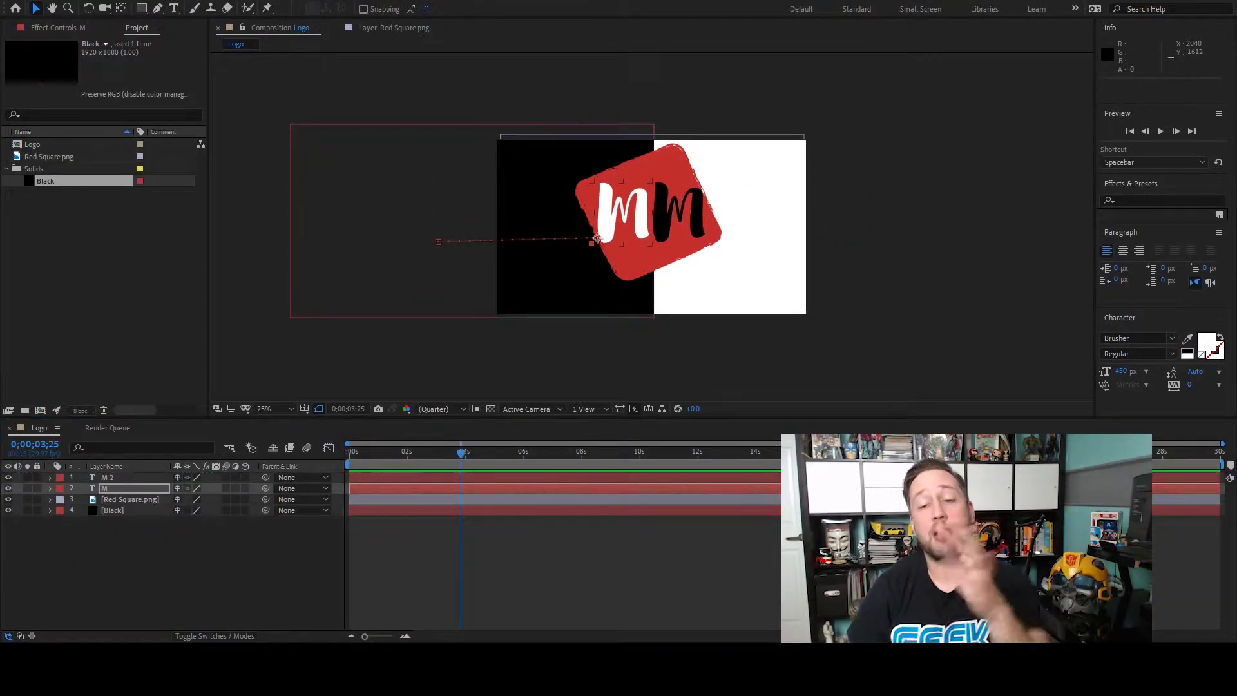
{"action": "key", "text": "Home"}
{"action": "key", "text": "space"}
{"action": "key", "text": "space"}
{"action": "key", "text": "Home"}
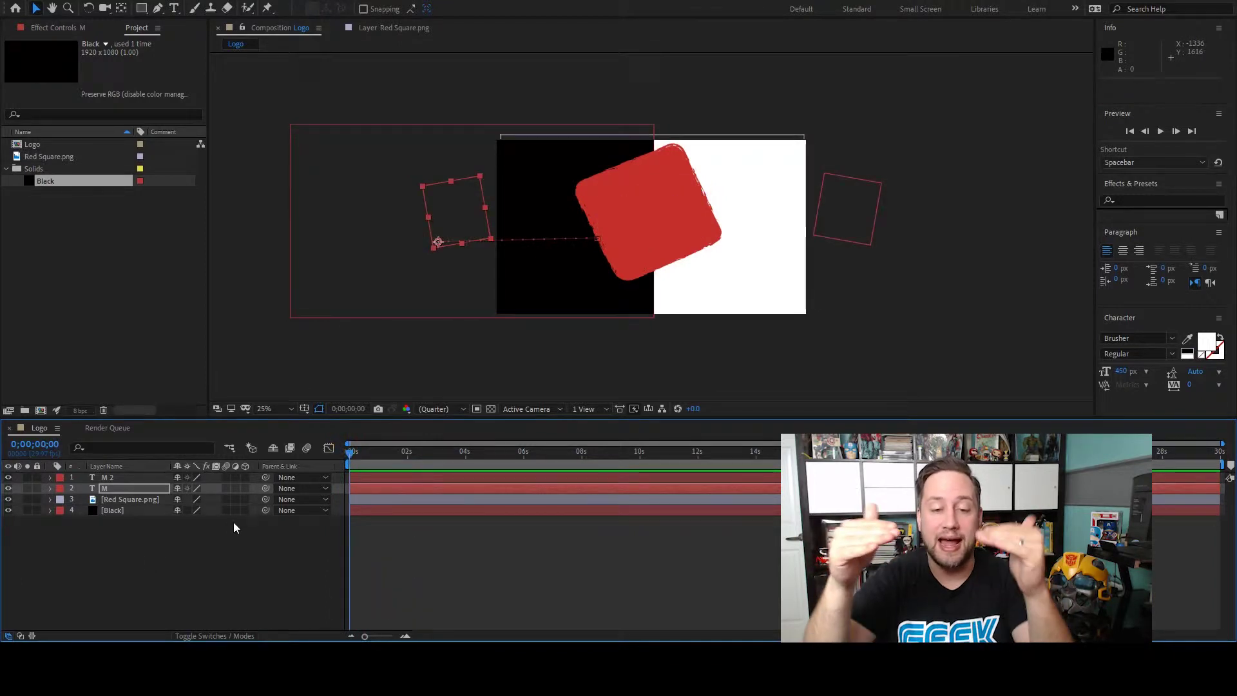
Step: Add a new text layer in Bebas Neue Book reading Millennial
{"action": "left_click", "coordinate": [50, 477]}
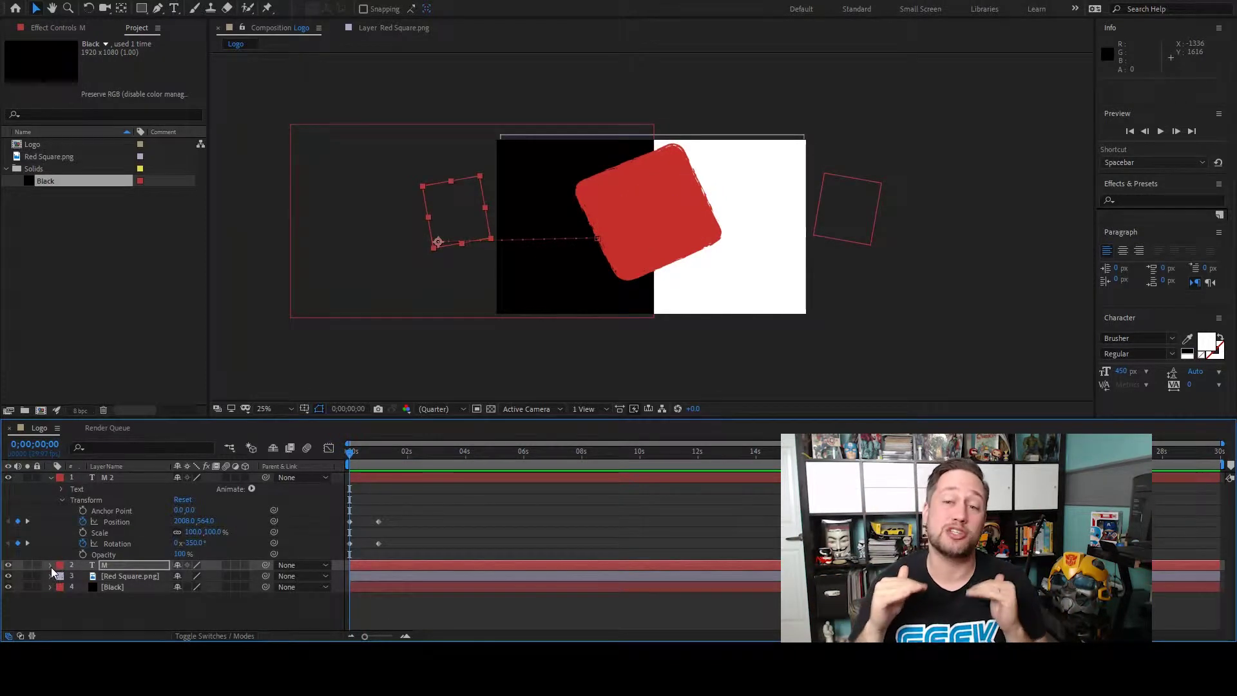
{"action": "key", "text": "ctrl+alt+shift+t"}
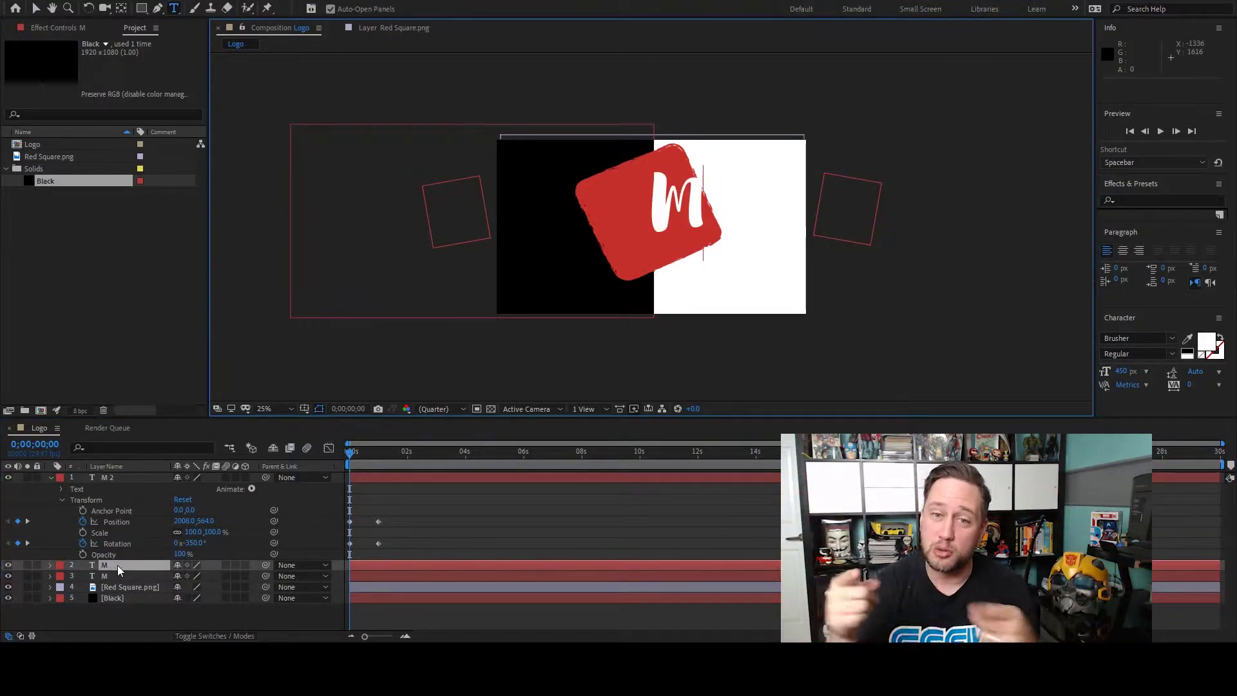
{"action": "left_click", "coordinate": [1134, 338]}
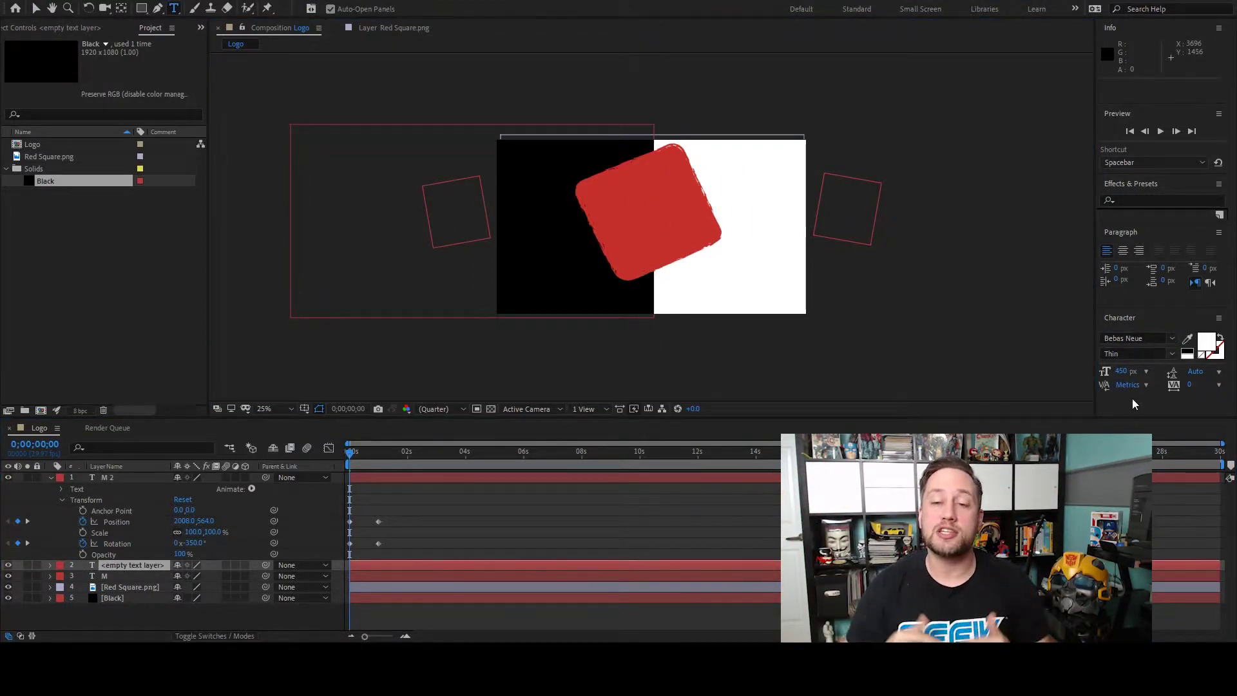
{"action": "left_click", "coordinate": [1135, 354]}
{"action": "key", "text": "Down"}
{"action": "key", "text": "Down"}
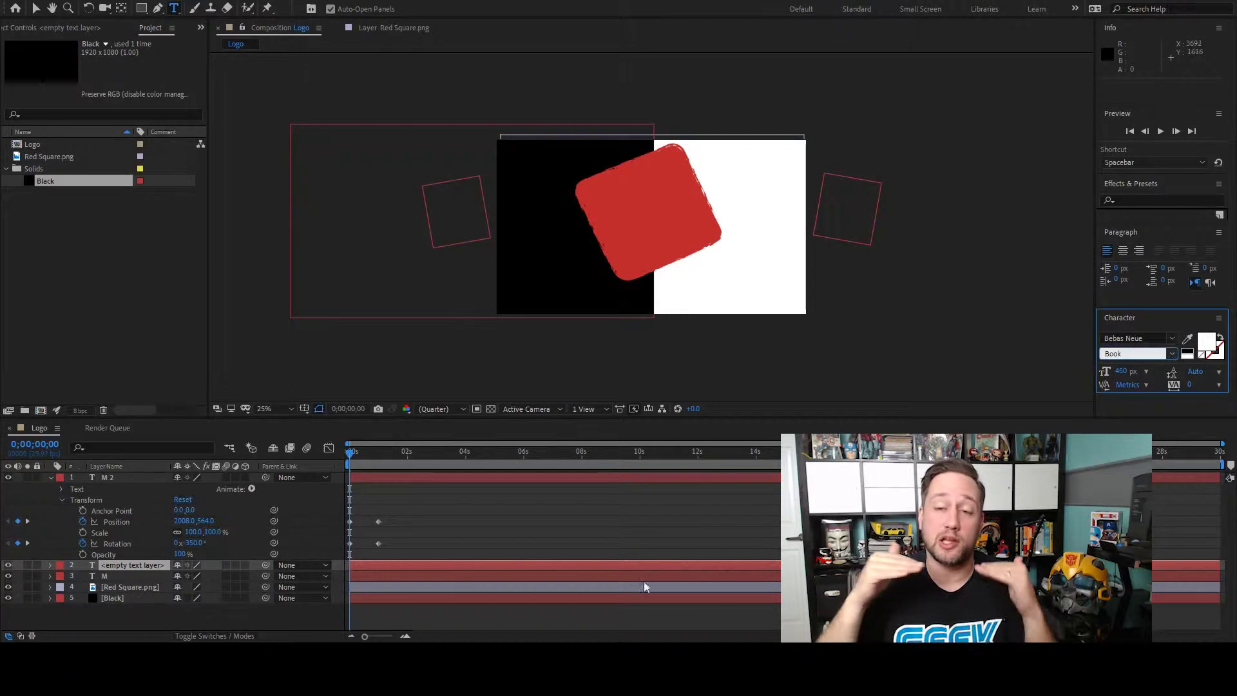
{"action": "double_click", "coordinate": [120, 566]}
{"action": "type", "text": "Millennial"}
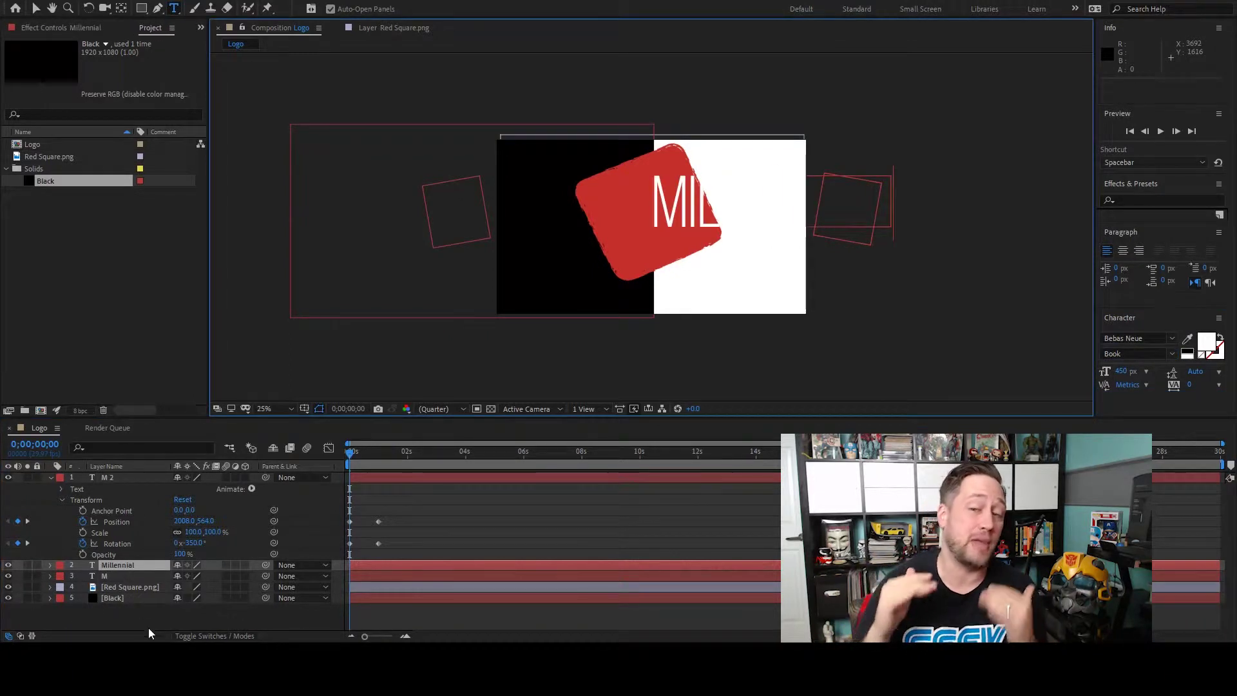
Step: Duplicate the Millennial text layer, rename the copy Motivator, and reveal its transform properties
{"action": "key", "text": "Return"}
{"action": "type", "text": "Motivator"}
{"action": "key", "text": "Return"}
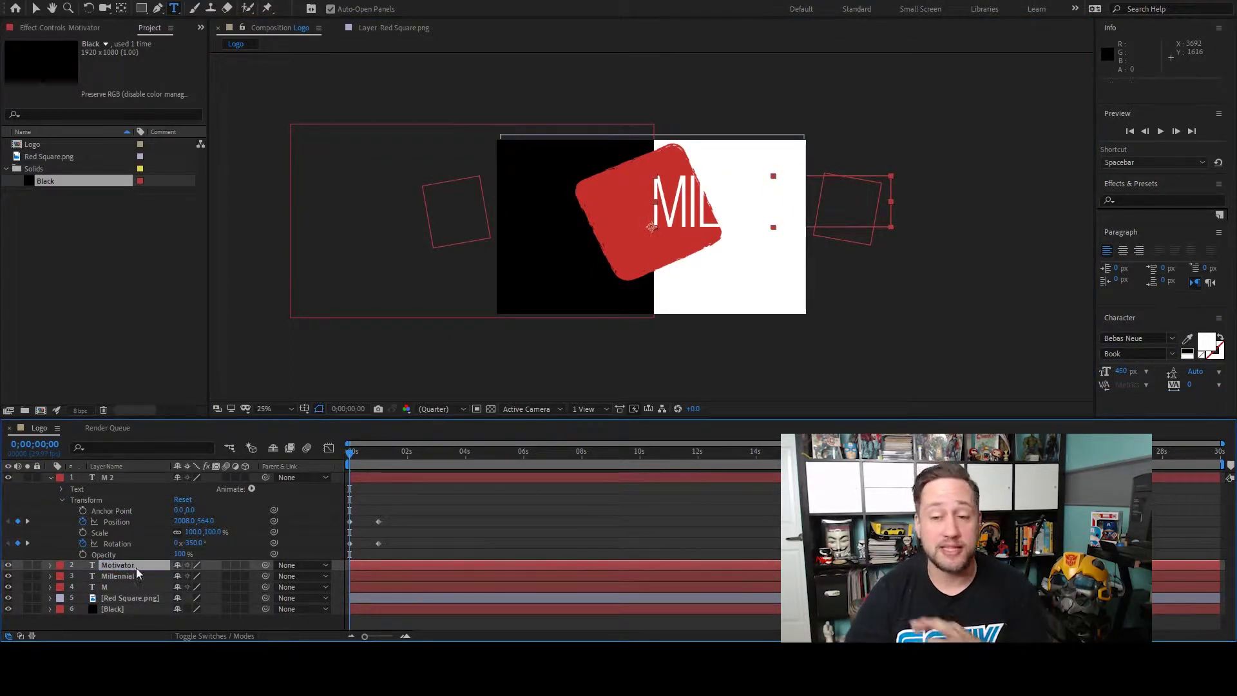
{"action": "left_click", "coordinate": [50, 565]}
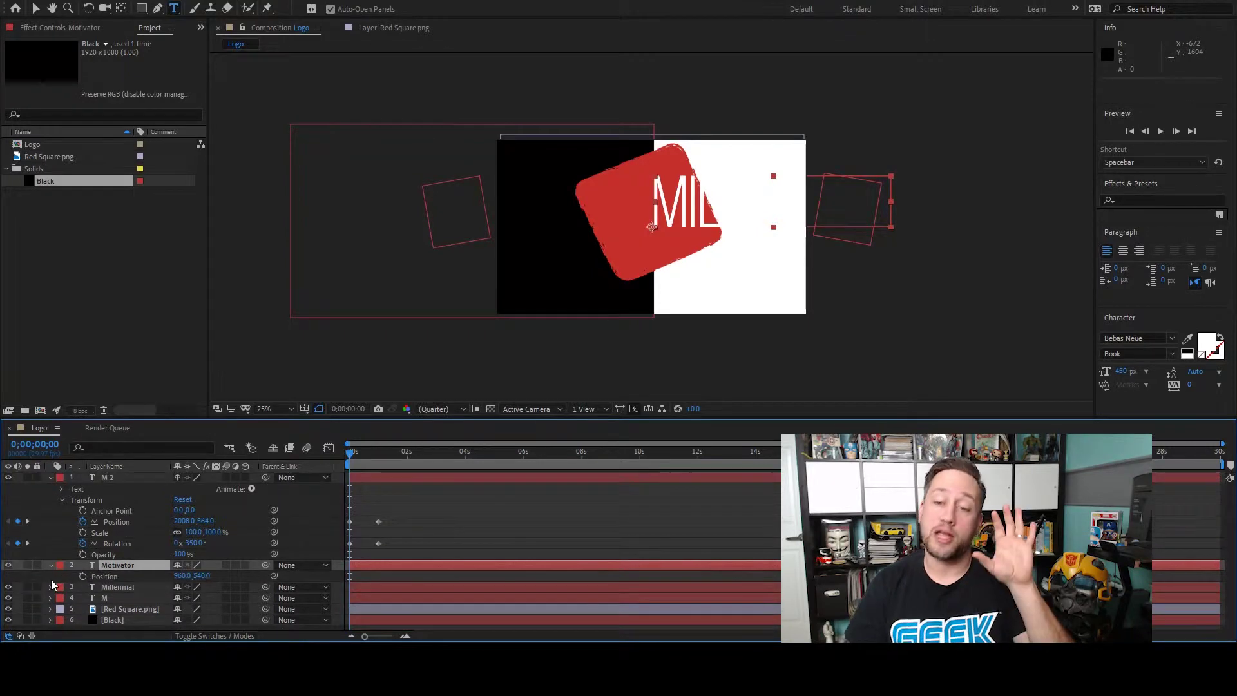
{"action": "left_click", "coordinate": [50, 565]}
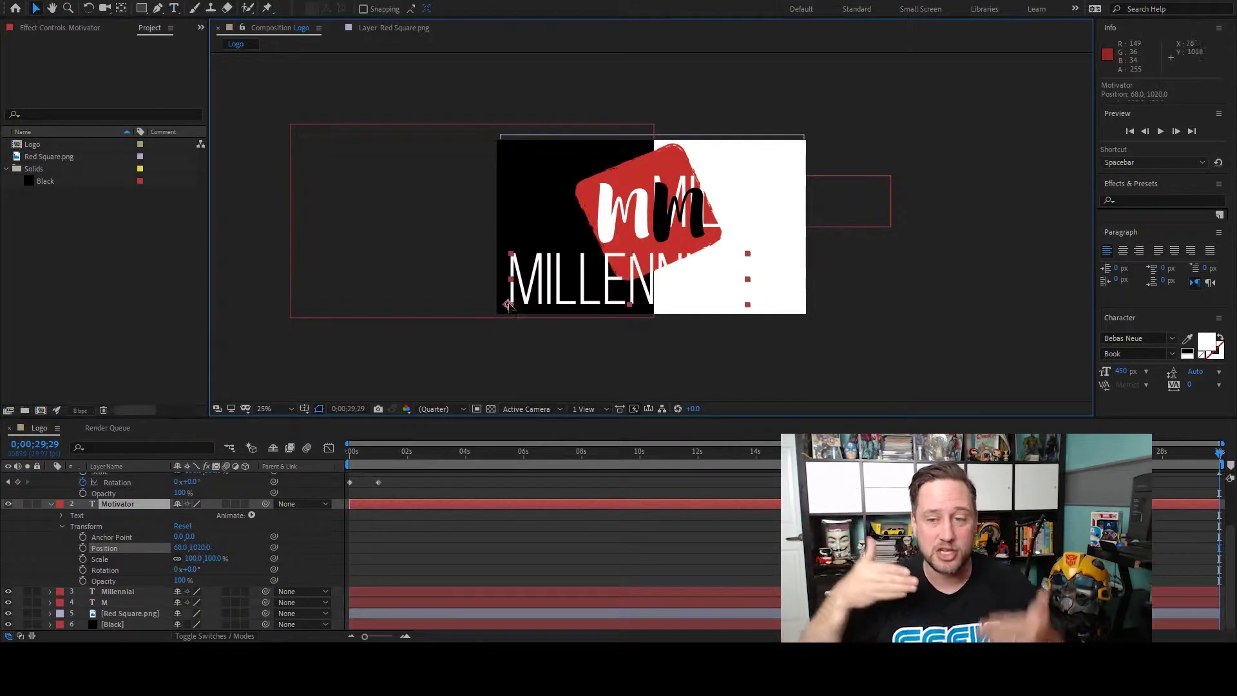
Step: Scale the lower white text to 58.0, 40.0% to fit the black half, and fit the other text into the lower white half at 990, 1028
{"action": "left_click_drag", "start_coordinate": [719, 258], "coordinate": [647, 288]}
{"action": "left_click", "coordinate": [779, 182]}
{"action": "left_click_drag", "start_coordinate": [774, 177], "coordinate": [786, 204]}
{"action": "left_click_drag", "start_coordinate": [891, 200], "coordinate": [848, 202]}
{"action": "left_click_drag", "start_coordinate": [773, 213], "coordinate": [776, 293]}
{"action": "left_click_drag", "start_coordinate": [851, 282], "coordinate": [806, 291]}
Step: Change the text in the white half to a black Motivator and rename the black half's text layer Millennial
{"action": "double_click", "coordinate": [741, 296]}
{"action": "type", "text": "Motivator"}
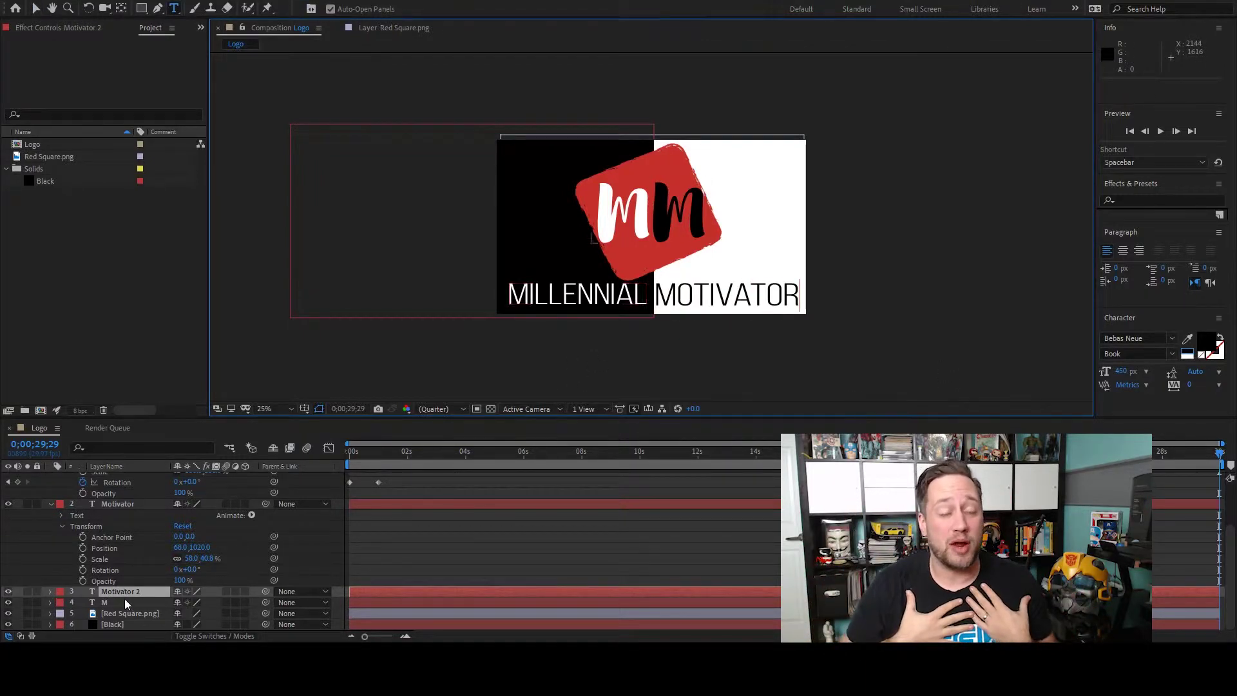
{"action": "double_click", "coordinate": [129, 505]}
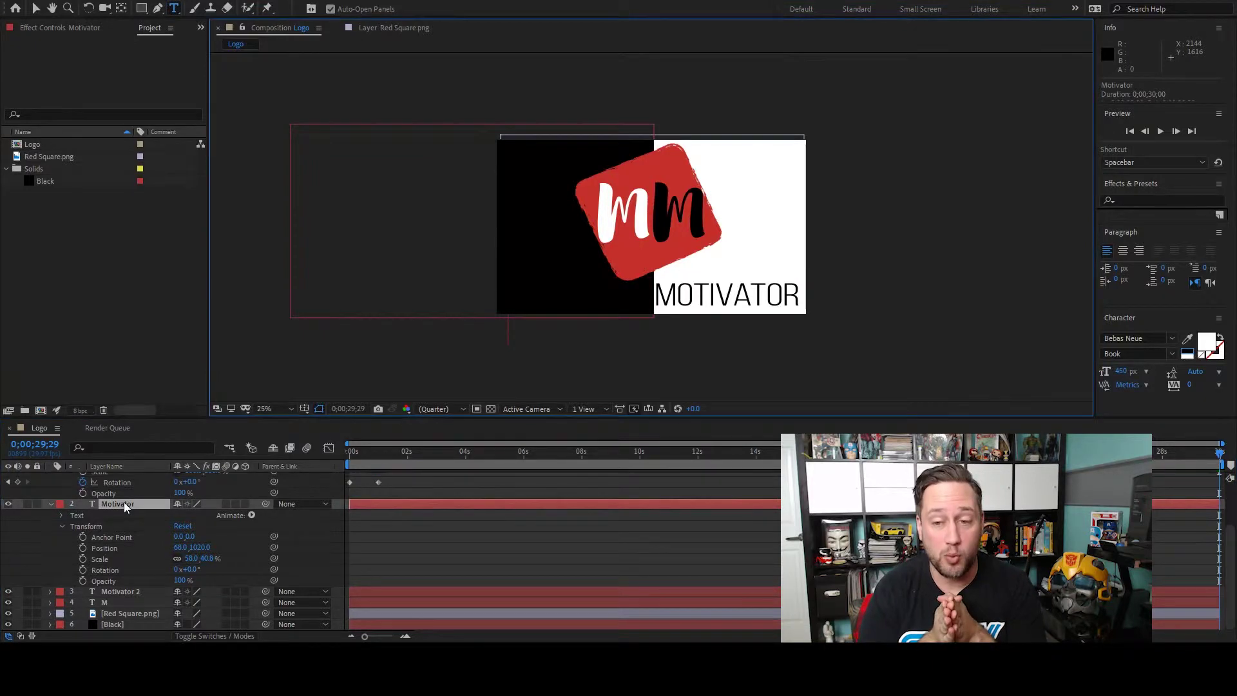
{"action": "left_click", "coordinate": [125, 507]}
{"action": "type", "text": "Millennial"}
{"action": "key", "text": "Return"}
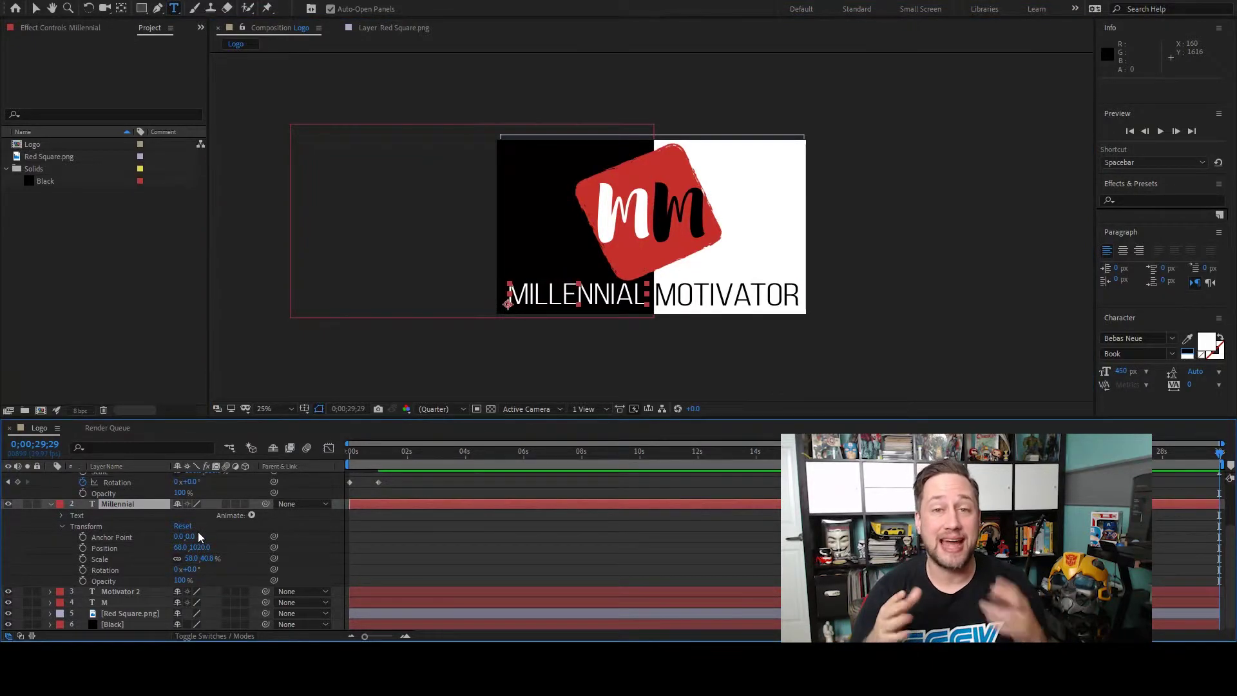
Step: Add a position keyframe to Millennial and move it straight down below the frame to 68, 1260
{"action": "key", "text": "alt+shift+p"}
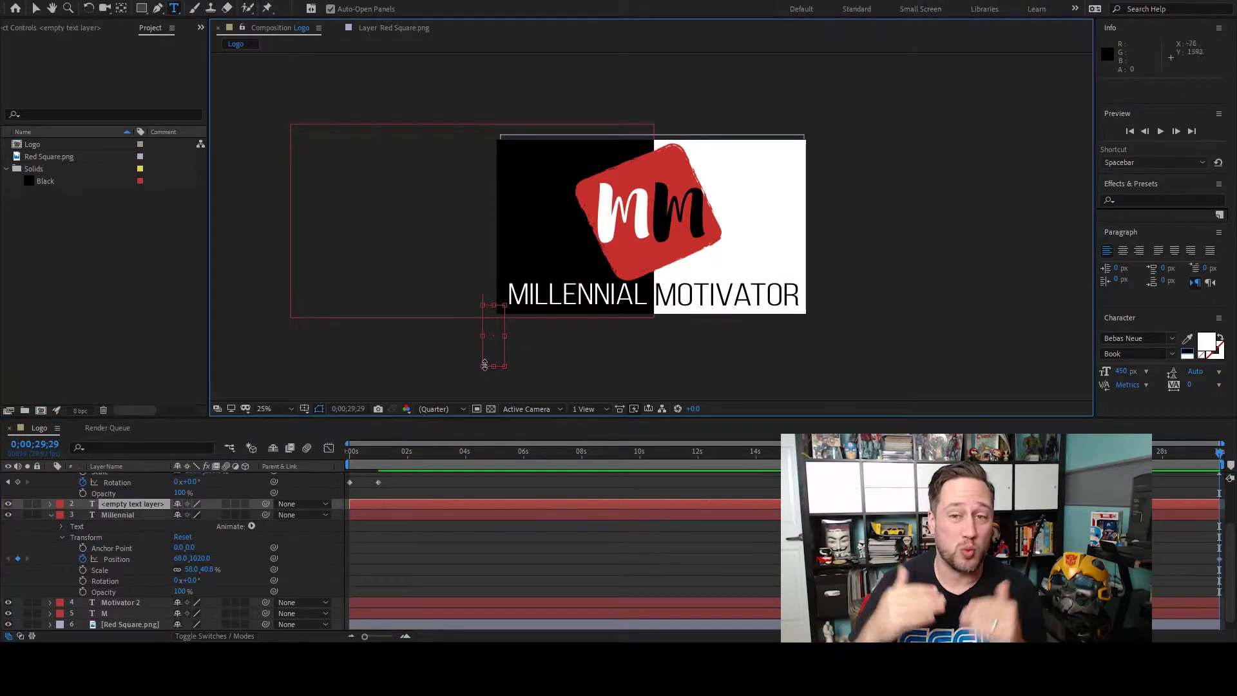
{"action": "key", "text": "v"}
{"action": "mouse_move", "coordinate": [509, 304]}
{"action": "left_mouse_down"}
{"action": "mouse_move", "coordinate": [513, 342]}
{"action": "mouse_move", "coordinate": [508, 310]}
{"action": "left_mouse_up"}
{"action": "key", "text": "shift+Down"}
{"action": "key", "text": "shift+Down"}
{"action": "key", "text": "shift+Down"}
Step: Move the Motivator text straight down below the frame to 990, 1268
{"action": "left_click", "coordinate": [678, 301]}
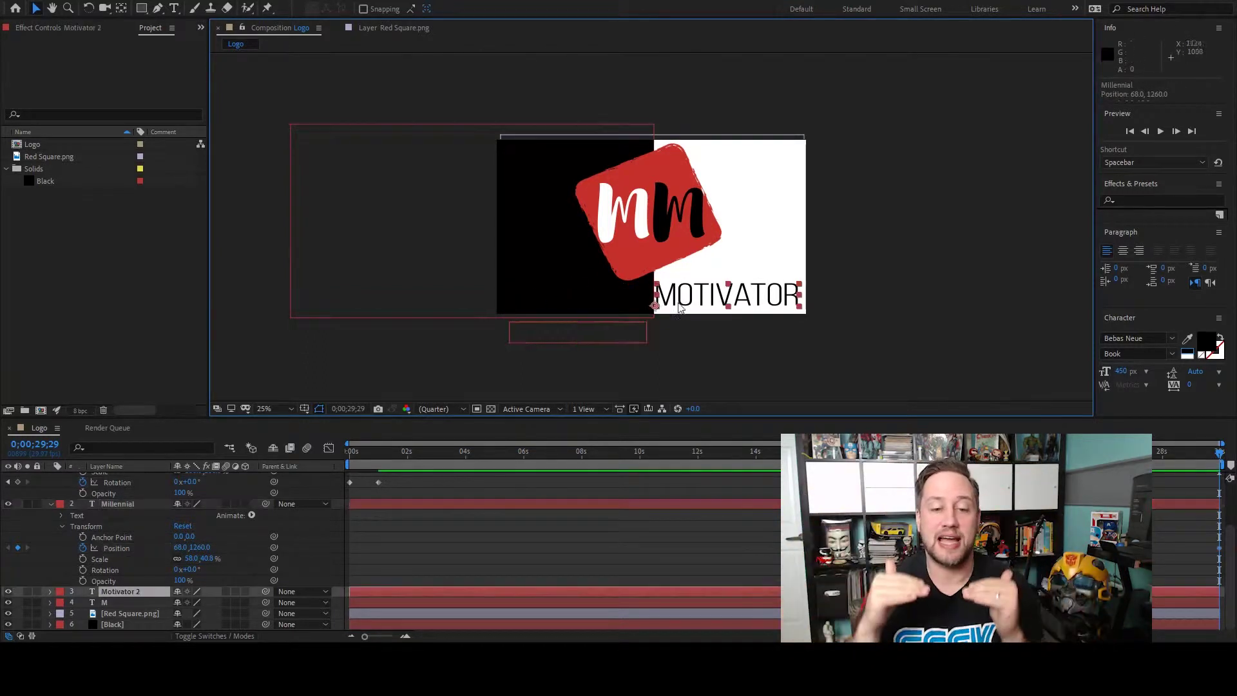
{"action": "key", "text": "shift+Down"}
{"action": "key", "text": "shift+Down"}
{"action": "key", "text": "shift+Down"}
{"action": "key", "text": "shift+Down"}
{"action": "key", "text": "shift+Down"}
{"action": "key", "text": "shift+Down"}
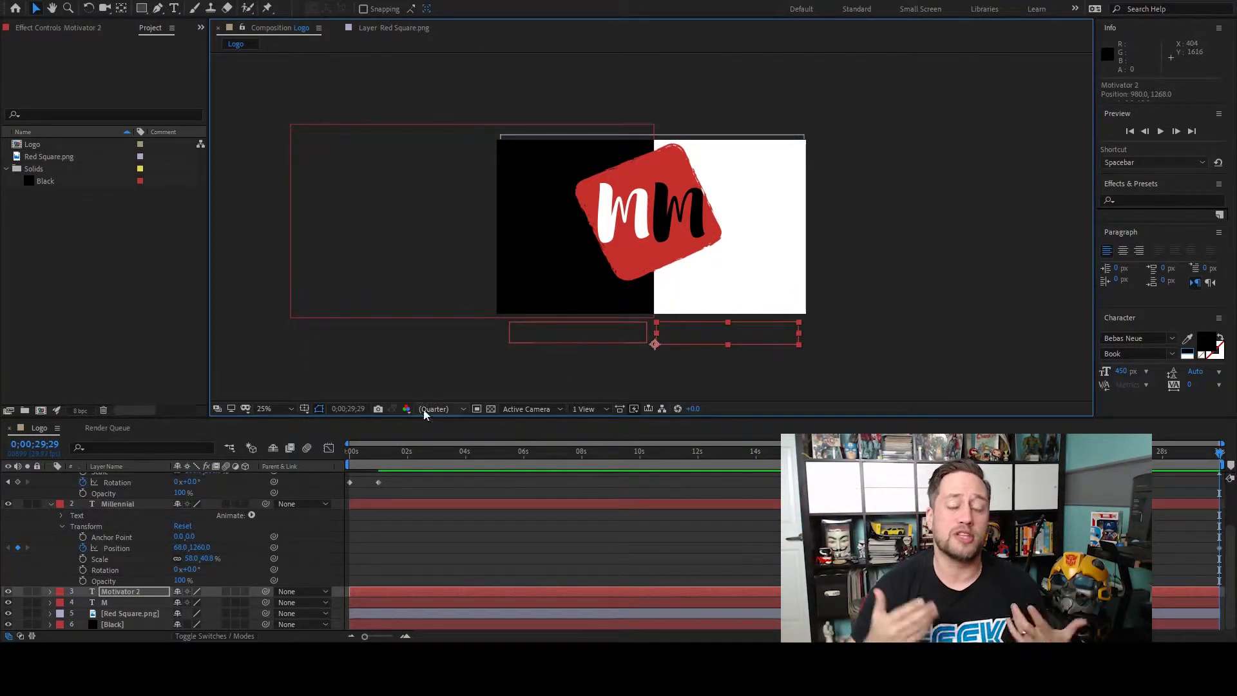
Step: Set Millennial's position keyframe below the frame at 0;00;00;23
{"action": "left_click", "coordinate": [116, 548]}
{"action": "left_click", "coordinate": [82, 548]}
{"action": "left_click", "coordinate": [145, 506]}
{"action": "left_click", "coordinate": [119, 547]}
{"action": "scroll", "coordinate": [348, 564], "scroll_direction": "up", "scroll_amount": 2}
{"action": "scroll", "coordinate": [358, 559], "scroll_direction": "down", "scroll_amount": 2}
{"action": "left_click", "coordinate": [82, 548]}
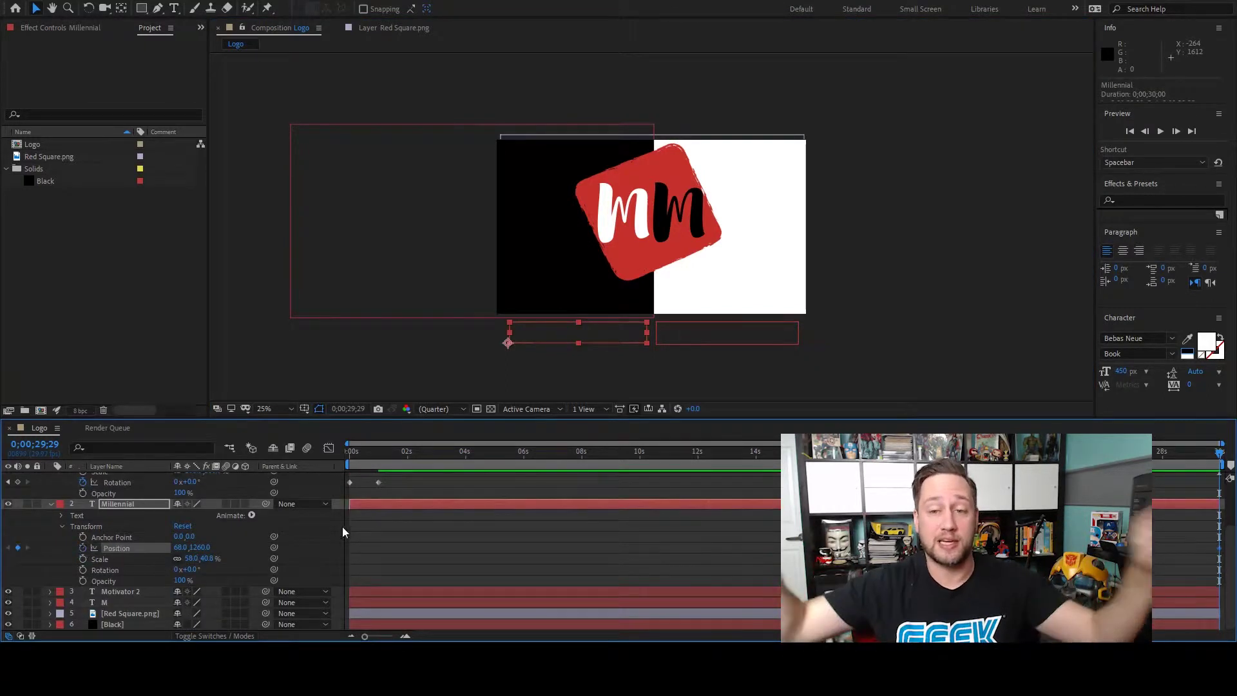
{"action": "mouse_move", "coordinate": [382, 451]}
{"action": "left_mouse_down"}
{"action": "mouse_move", "coordinate": [375, 464]}
{"action": "mouse_move", "coordinate": [355, 454]}
{"action": "mouse_move", "coordinate": [380, 458]}
{"action": "left_mouse_up"}
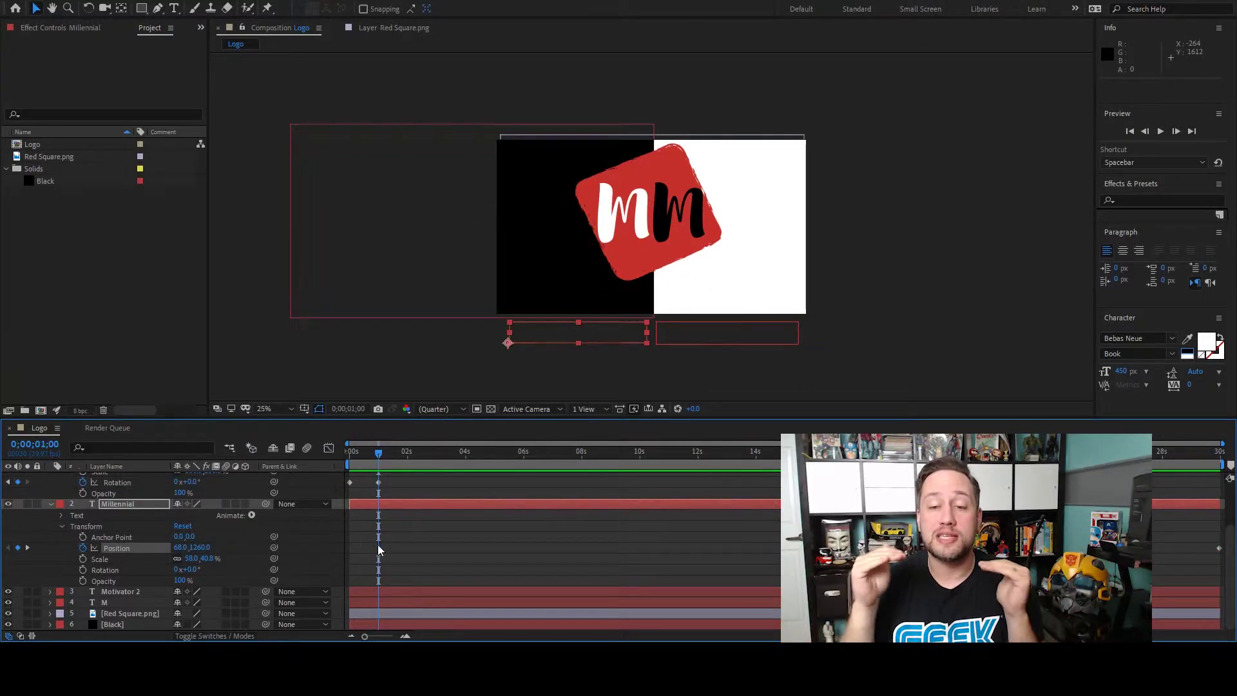
{"action": "left_click_drag", "start_coordinate": [379, 457], "coordinate": [371, 458]}
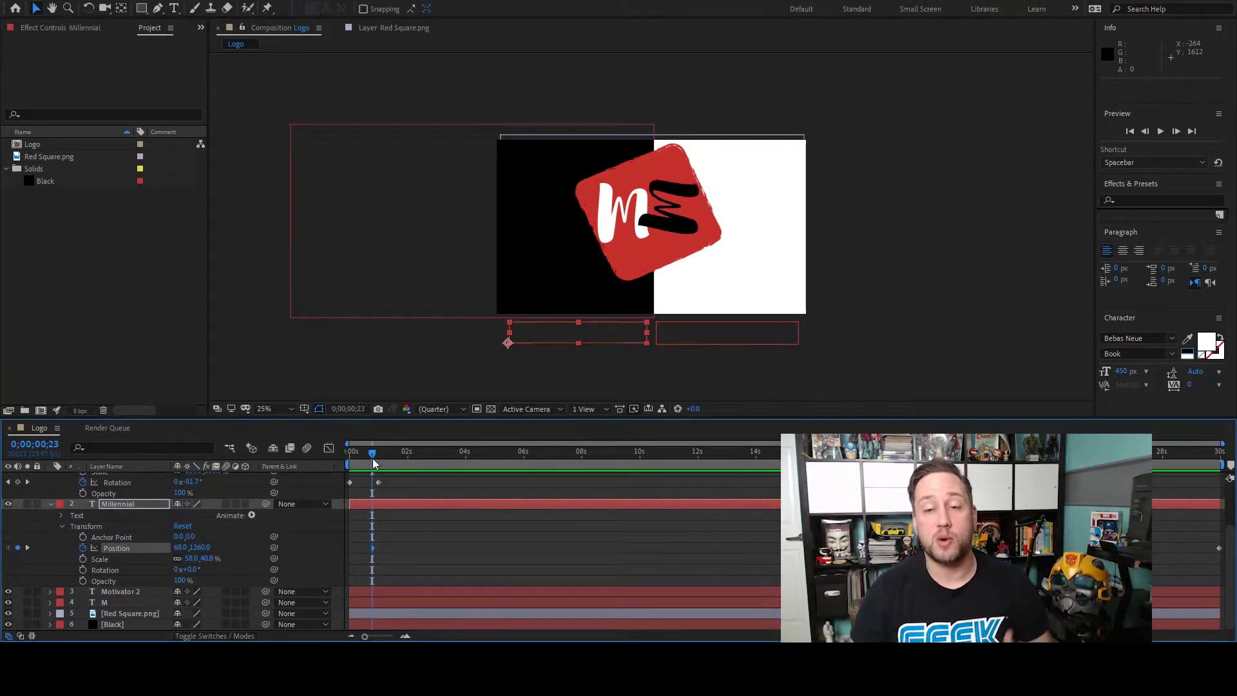
Step: Keyframe Millennial's opacity from 0% at 0;00;00;23 to 100% at 0;00;01;05
{"action": "left_click", "coordinate": [83, 581]}
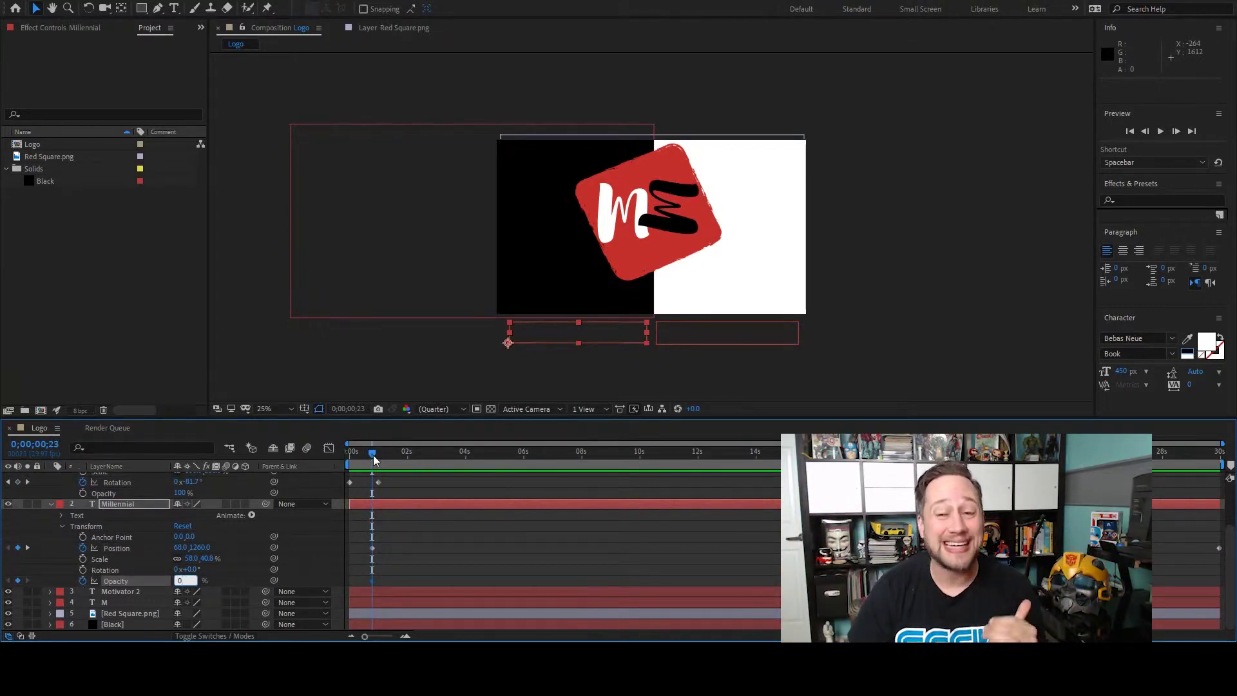
{"action": "left_click_drag", "start_coordinate": [373, 459], "coordinate": [384, 459]}
{"action": "left_click", "coordinate": [181, 579]}
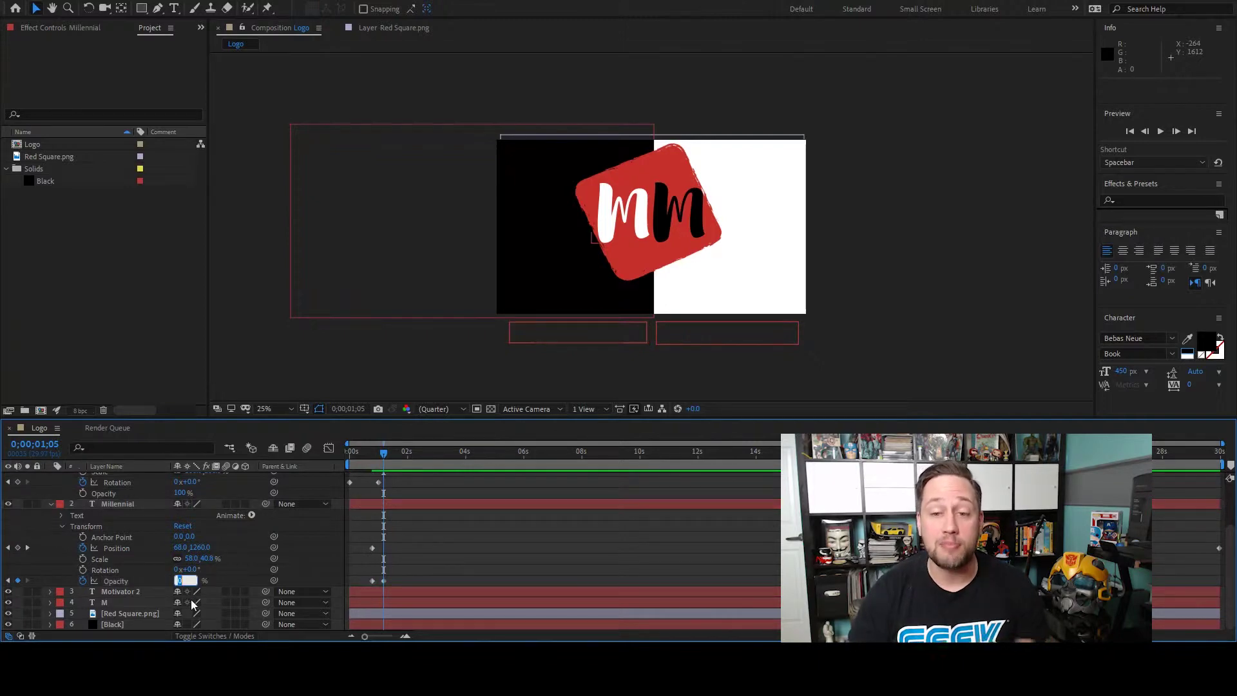
{"action": "type", "text": "100"}
{"action": "key", "text": "Return"}
Step: At 0;00;01;05, raise Millennial into the lower black half to position 68, 1060
{"action": "left_click", "coordinate": [508, 343]}
{"action": "key", "text": "shift+Up"}
{"action": "key", "text": "shift+Up"}
{"action": "key", "text": "shift+Up"}
{"action": "key", "text": "shift+Up"}
{"action": "key", "text": "shift+Up"}
{"action": "key", "text": "shift+Up"}
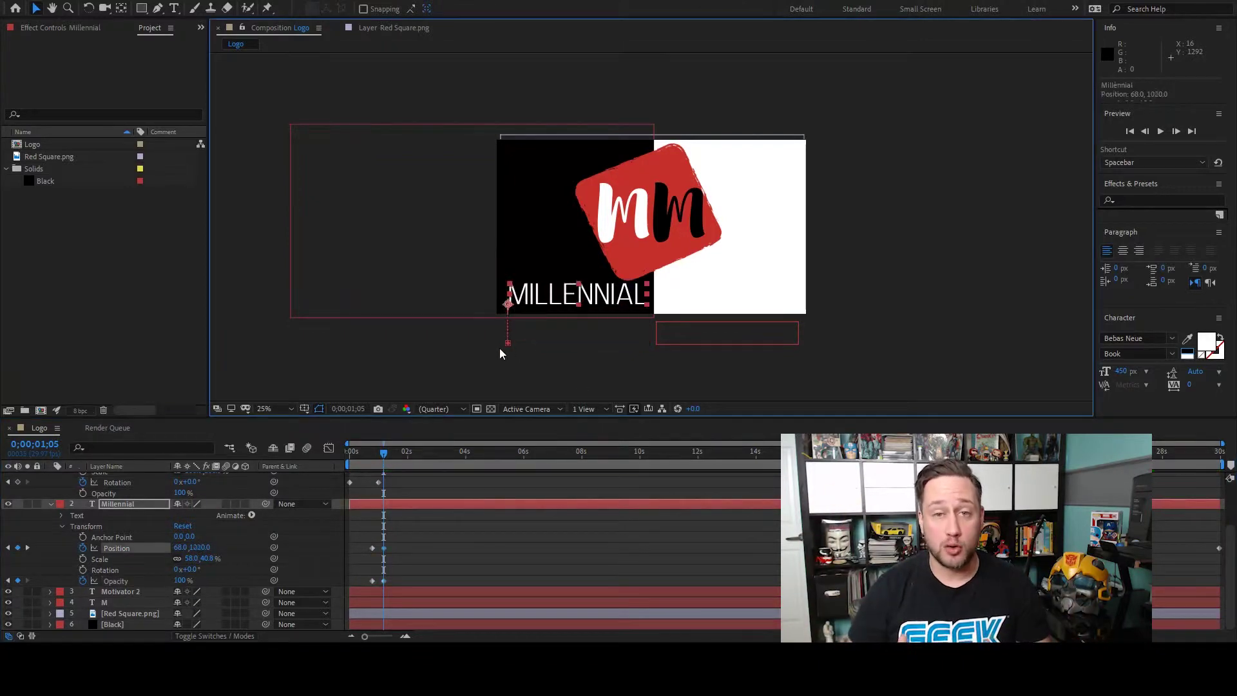
{"action": "left_click", "coordinate": [18, 548]}
{"action": "key", "text": "shift+Up"}
{"action": "key", "text": "shift+Up"}
{"action": "key", "text": "shift+Up"}
{"action": "key", "text": "shift+Up"}
{"action": "key", "text": "shift+Up"}
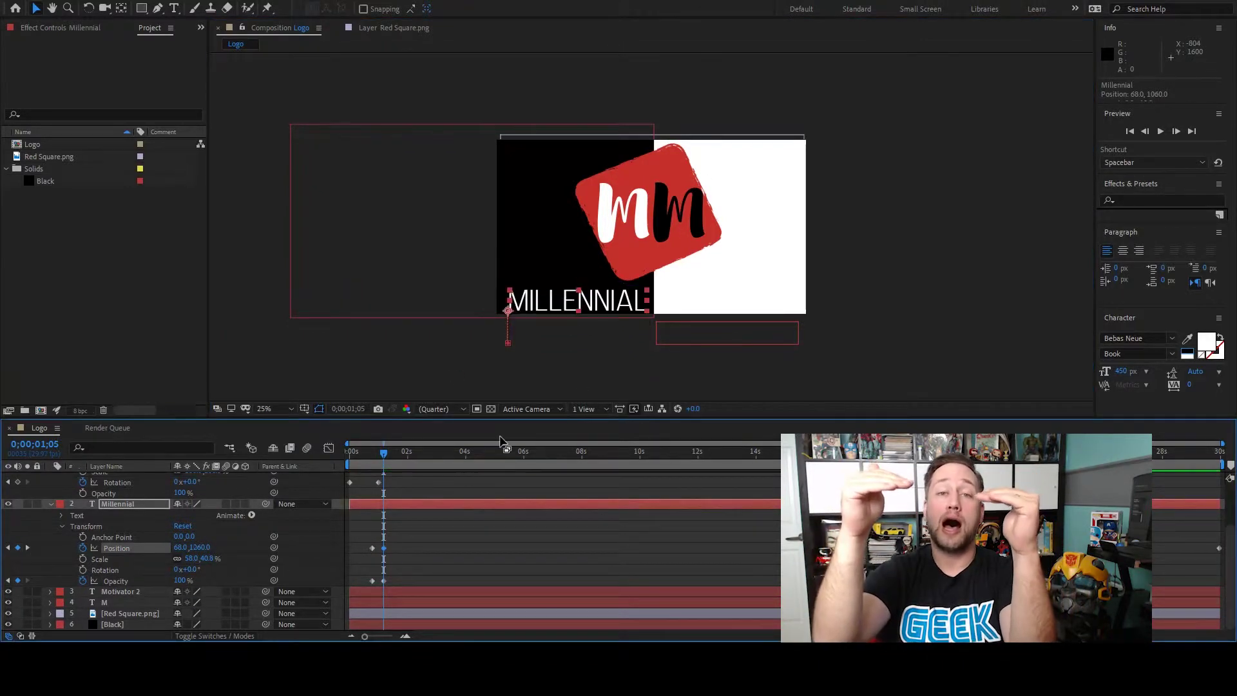
Step: At 0;00;00;25, turn on position and opacity keyframes for the Motivator 2 layer, with opacity at 0%
{"action": "left_click", "coordinate": [50, 504]}
{"action": "left_click", "coordinate": [51, 477]}
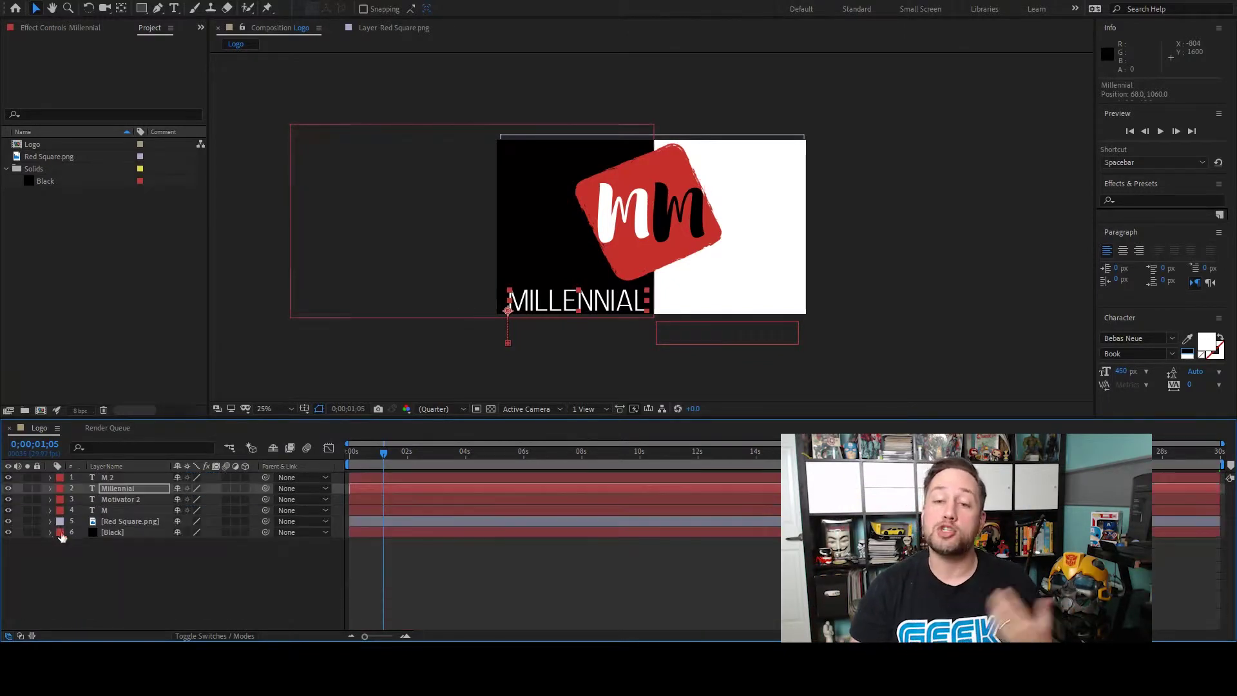
{"action": "left_click", "coordinate": [121, 500]}
{"action": "left_click_drag", "start_coordinate": [383, 458], "coordinate": [374, 458]}
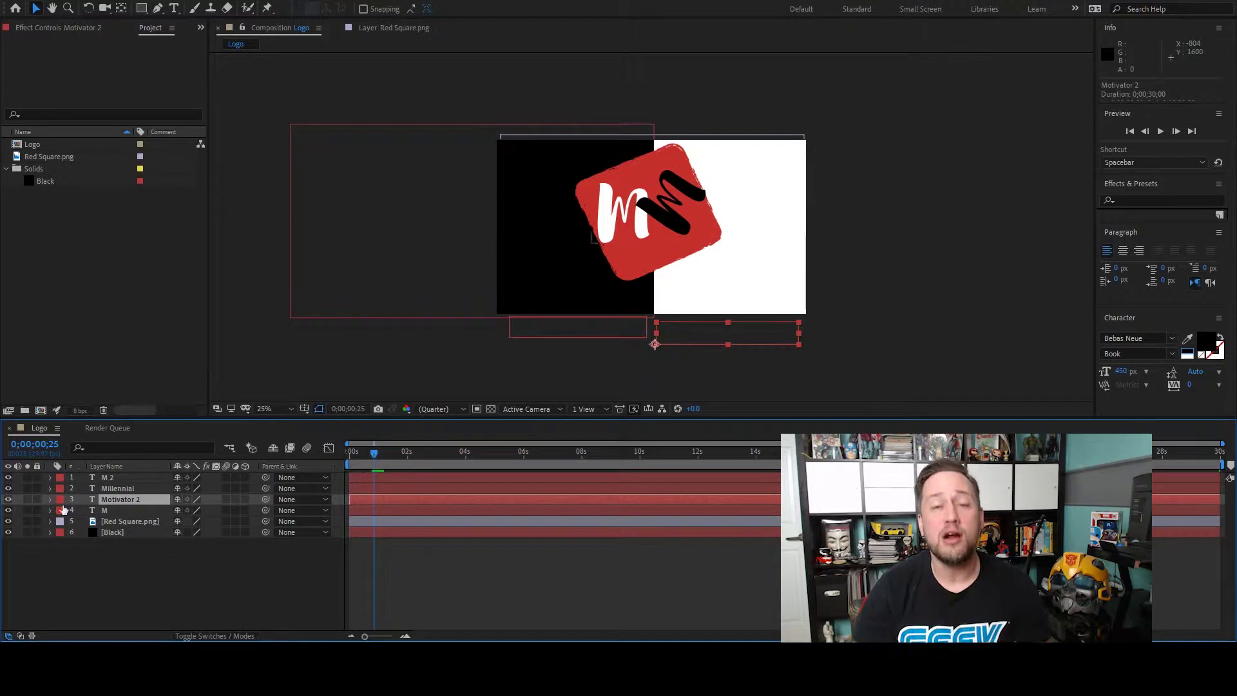
{"action": "left_click", "coordinate": [50, 500]}
{"action": "key", "text": "t"}
{"action": "left_click", "coordinate": [50, 500]}
{"action": "left_click", "coordinate": [51, 499]}
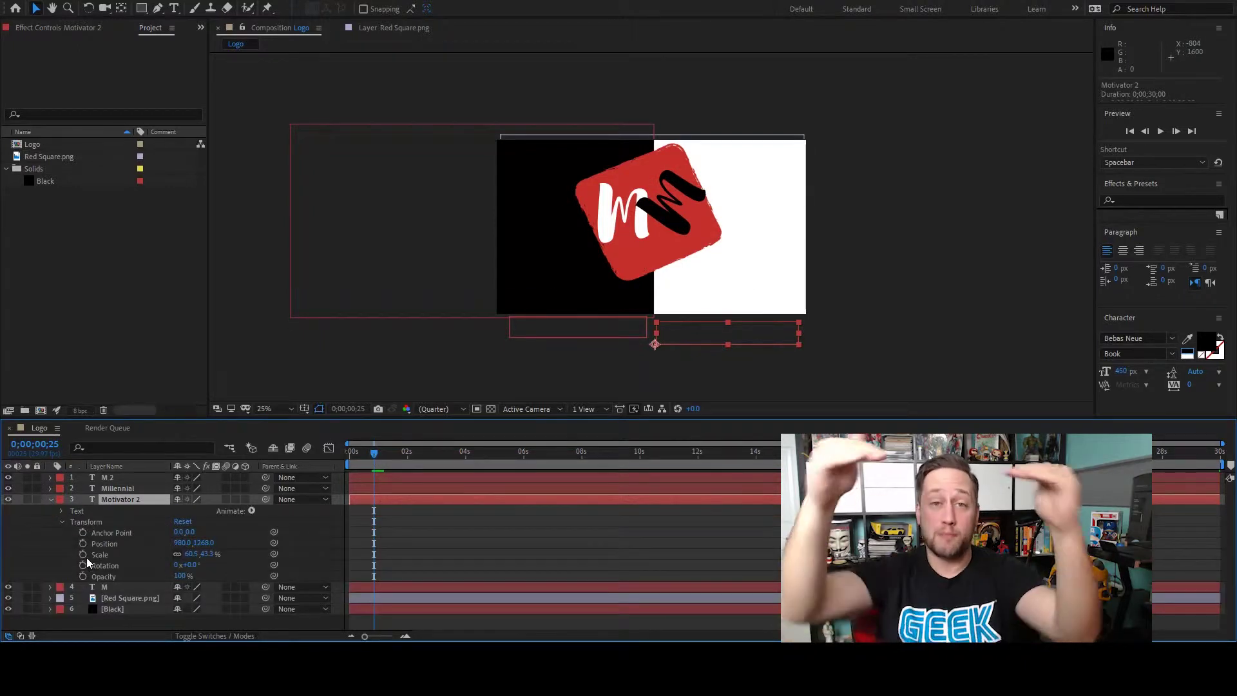
{"action": "left_click", "coordinate": [82, 543]}
{"action": "left_click", "coordinate": [82, 576]}
Step: At 0;00;01;03, raise Motivator 2 into the lower white half to position 980, 1028
{"action": "left_click_drag", "start_coordinate": [375, 451], "coordinate": [386, 455]}
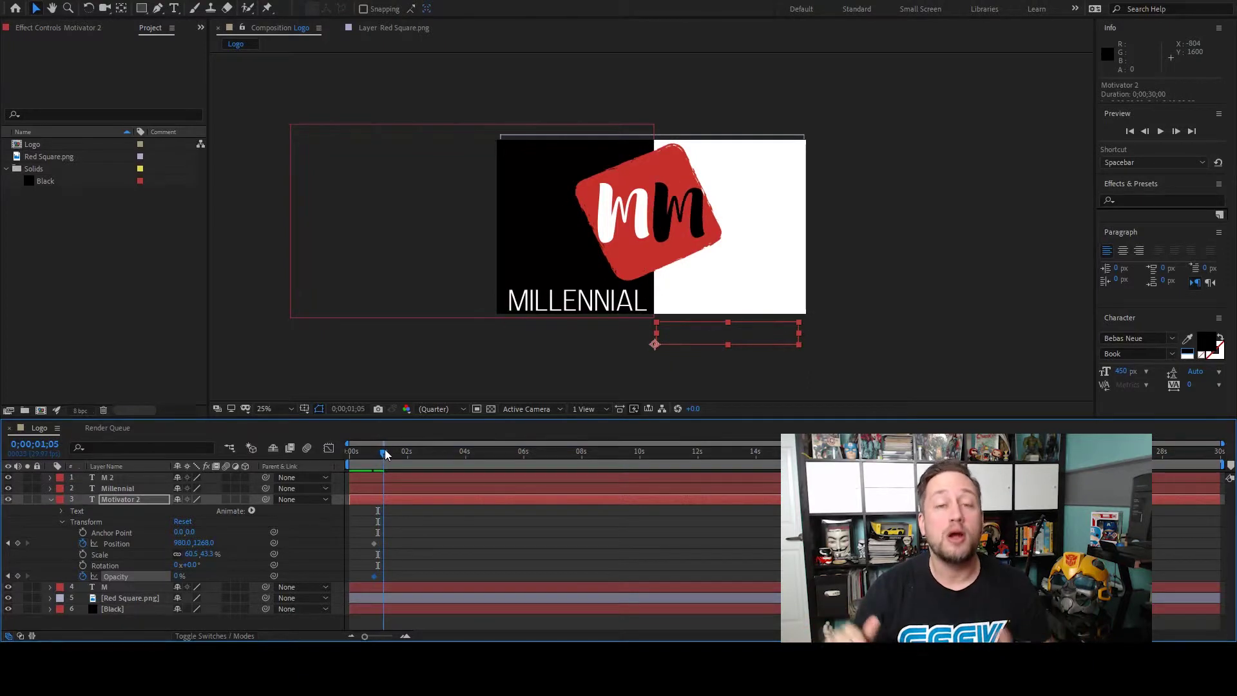
{"action": "key", "text": "Page_Up"}
{"action": "key", "text": "Page_Up"}
{"action": "left_click_drag", "start_coordinate": [654, 357], "coordinate": [655, 352]}
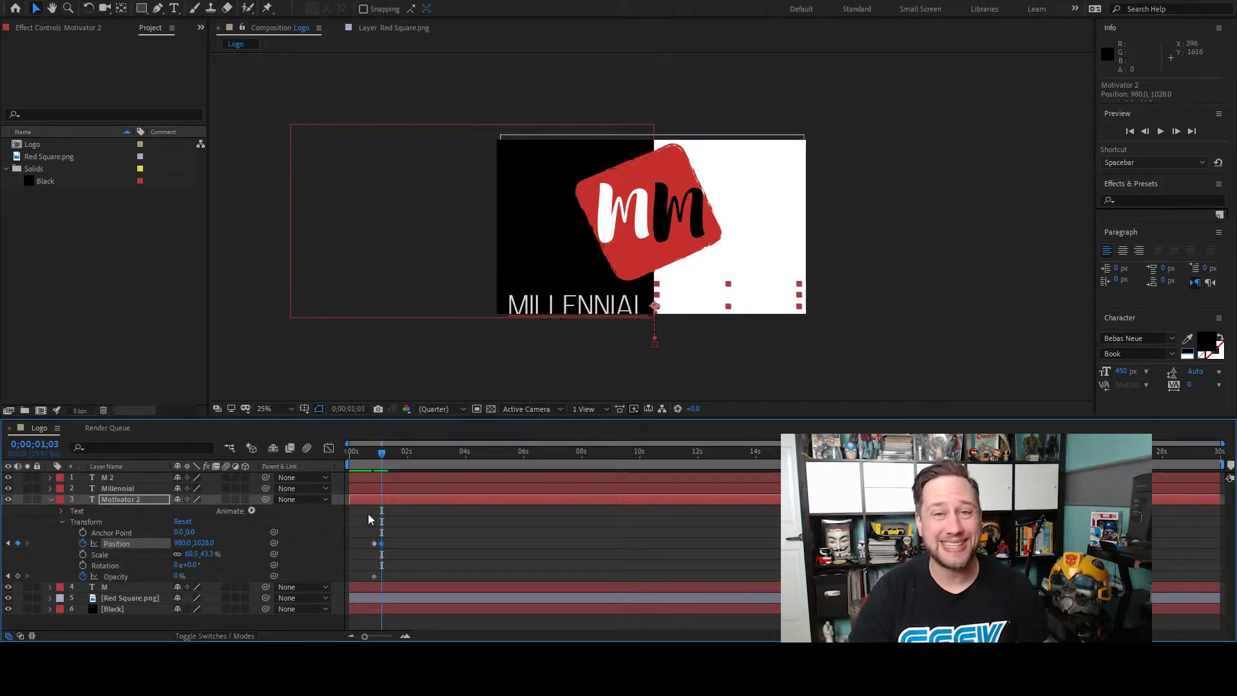
Step: Set Motivator 2's opacity to 100% at 0;00;01;03 and play back the animation
{"action": "left_click", "coordinate": [179, 575]}
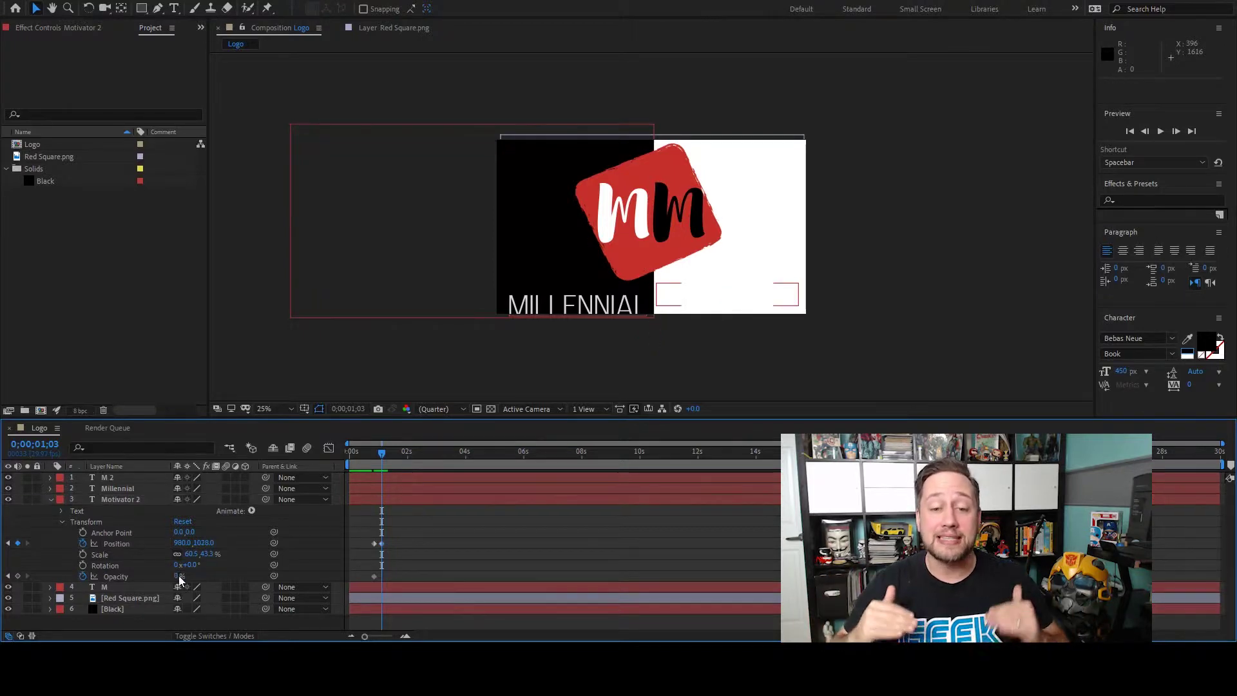
{"action": "type", "text": "00"}
{"action": "key", "text": "Return"}
{"action": "key", "text": "space"}
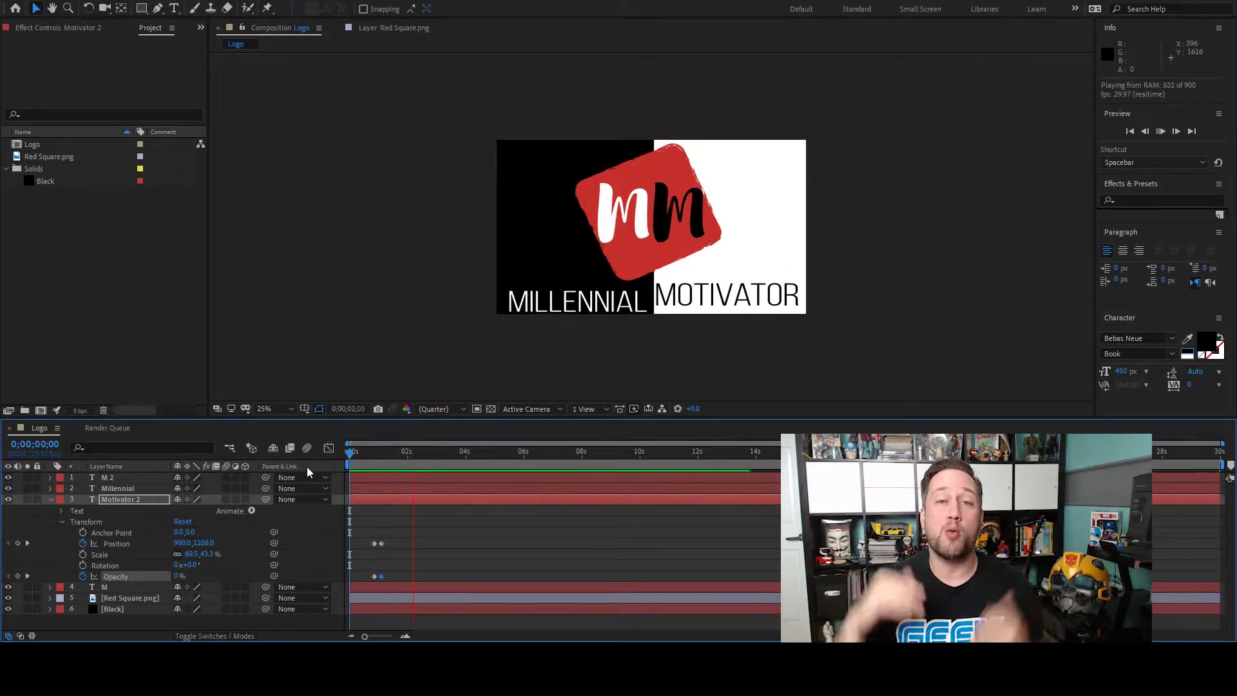
{"action": "key", "text": "space"}
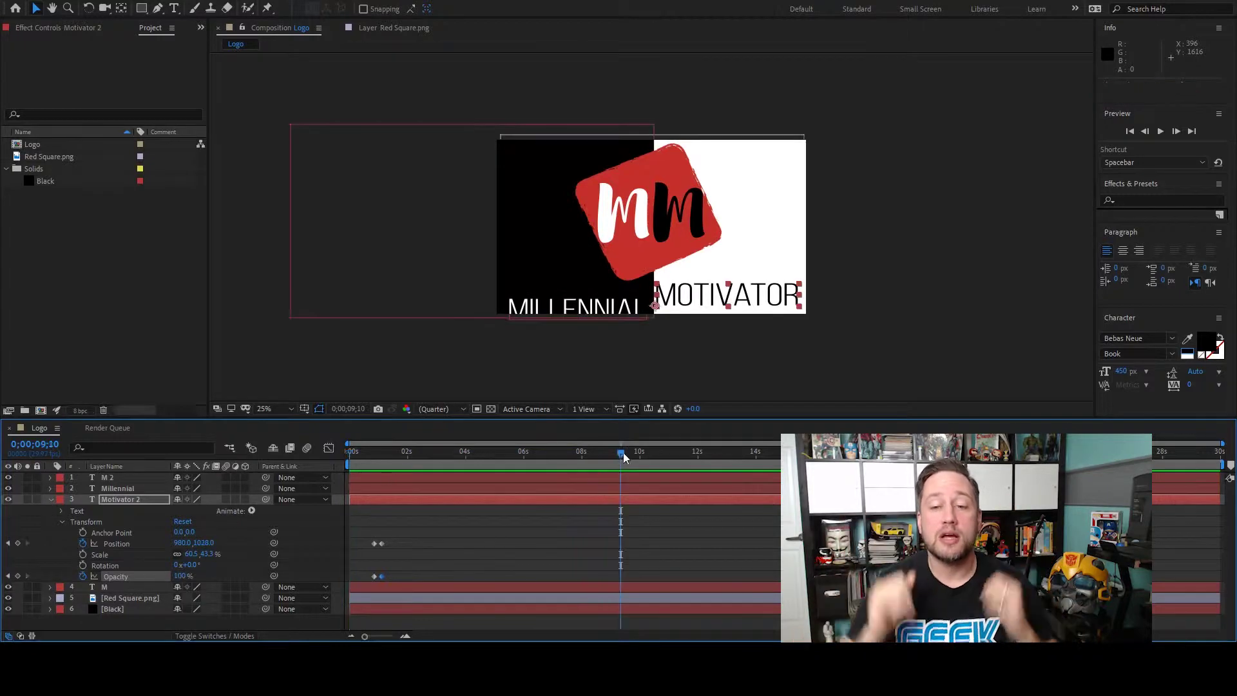
Step: At 0;00;01;04, raise Millennial to position 68, 1036.7 and scale it to 58.8, 42.1%
{"action": "left_click", "coordinate": [50, 488]}
{"action": "left_click", "coordinate": [383, 533]}
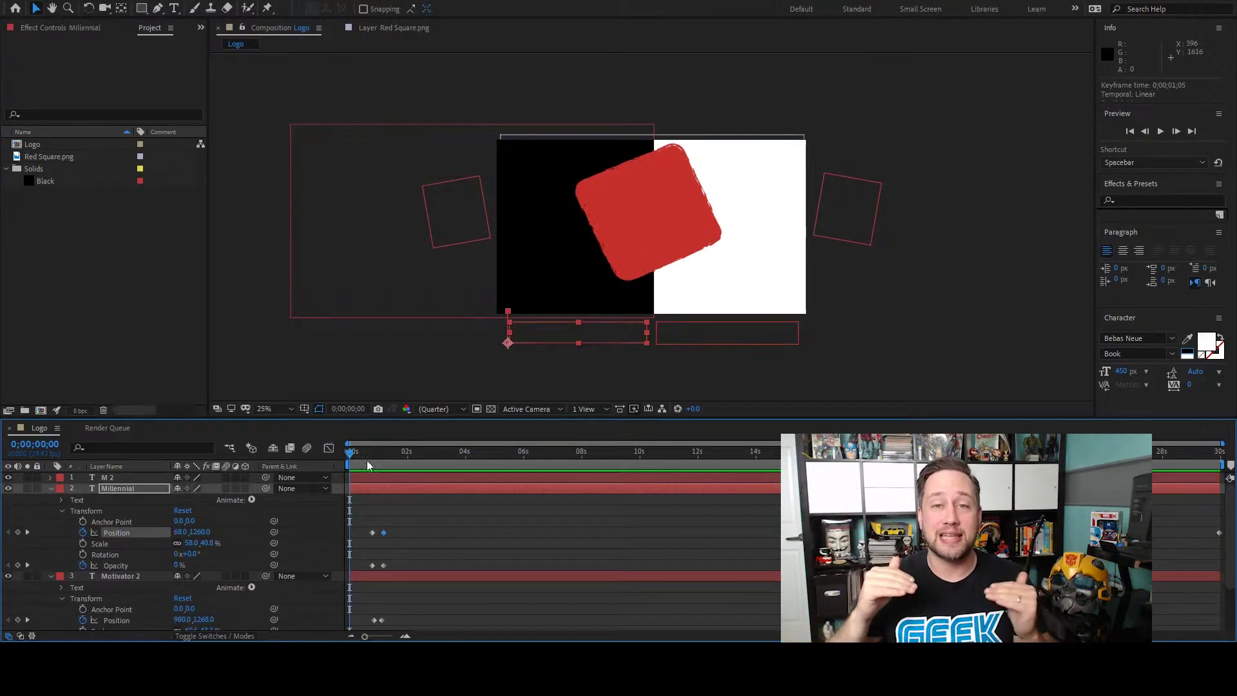
{"action": "left_click_drag", "start_coordinate": [378, 459], "coordinate": [382, 463]}
{"action": "key", "text": "Up"}
{"action": "key", "text": "Up"}
{"action": "key", "text": "Up"}
{"action": "key", "text": "Up"}
{"action": "key", "text": "Up"}
{"action": "key", "text": "Up"}
{"action": "key", "text": "Up"}
{"action": "key", "text": "Up"}
{"action": "key", "text": "Up"}
{"action": "key", "text": "Up"}
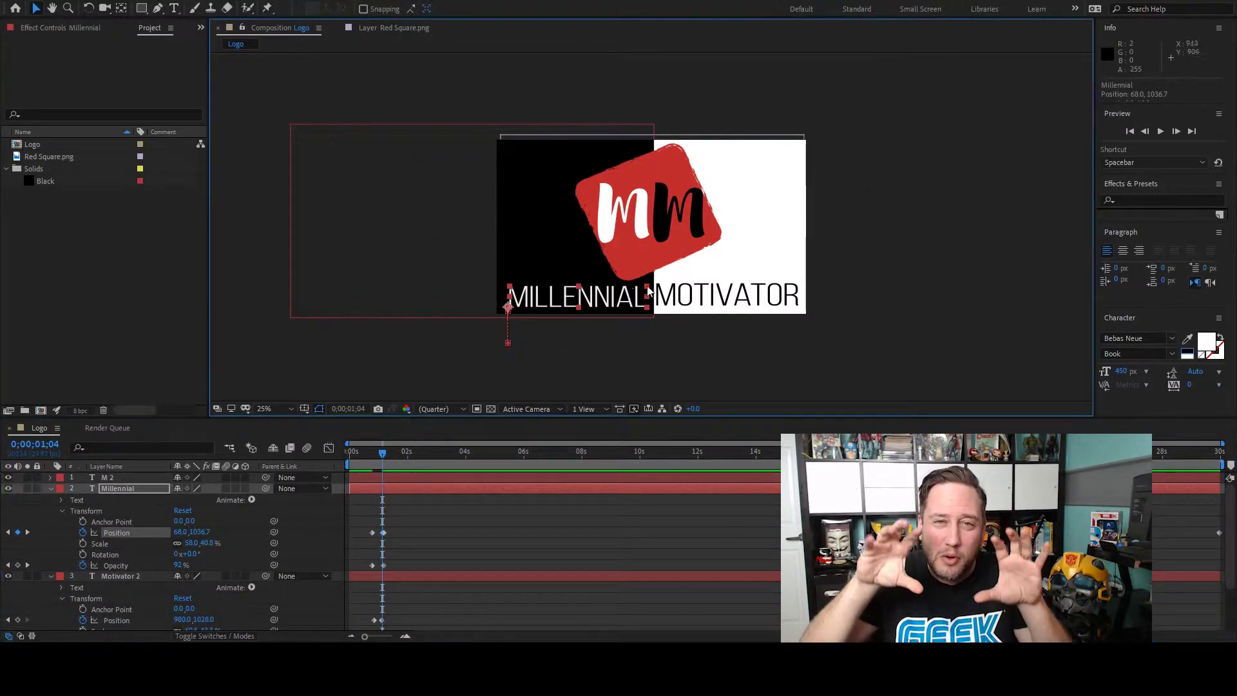
Step: Lower Motivator 2 to position 980, 1036 to line it up with Millennial, and preview the animation
{"action": "left_click", "coordinate": [656, 308]}
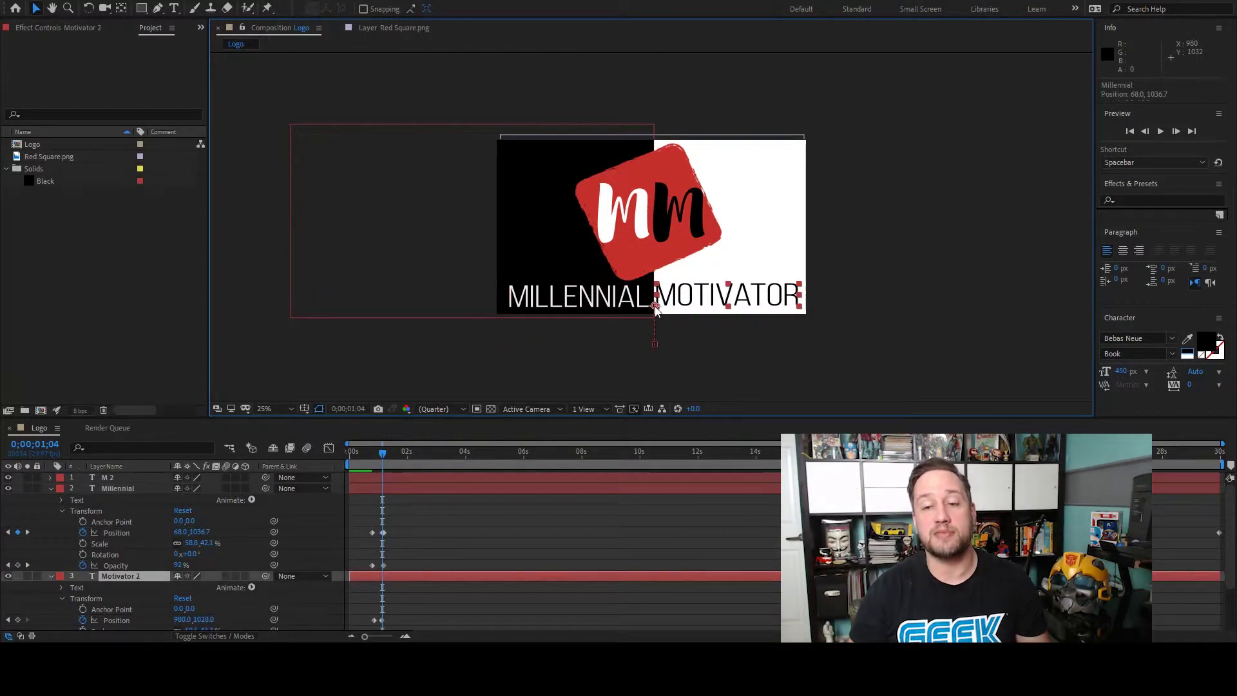
{"action": "left_click_drag", "start_coordinate": [656, 308], "coordinate": [656, 309]}
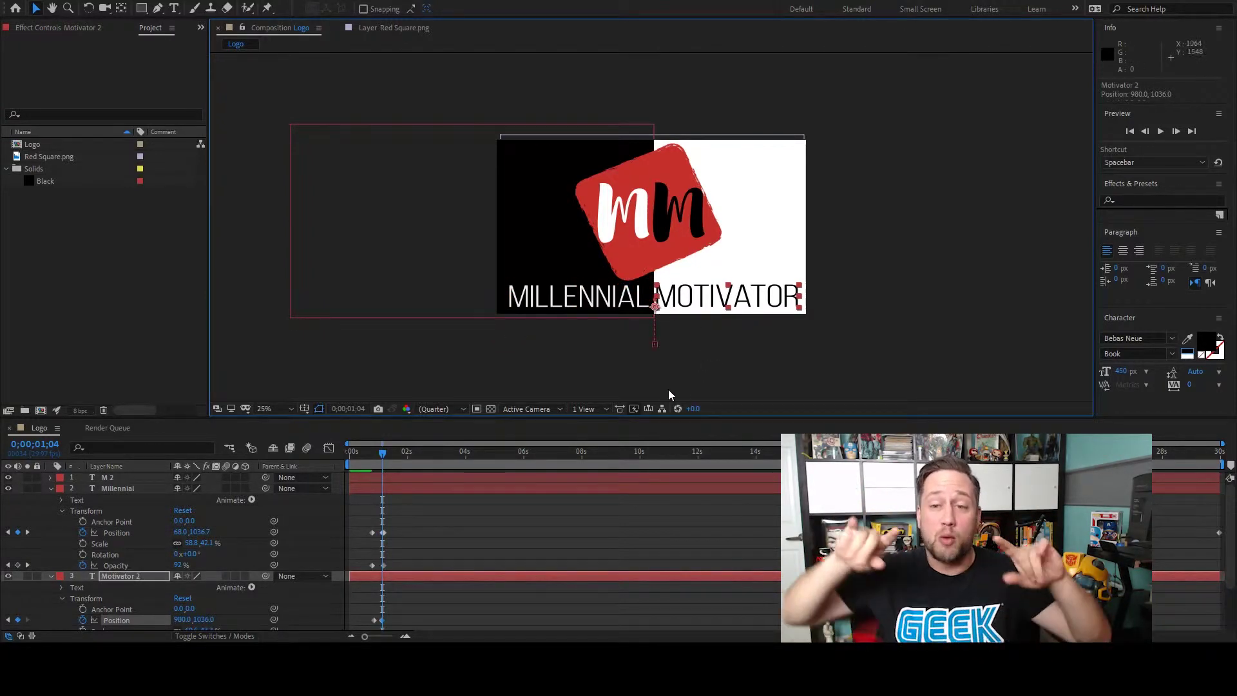
{"action": "key", "text": "space"}
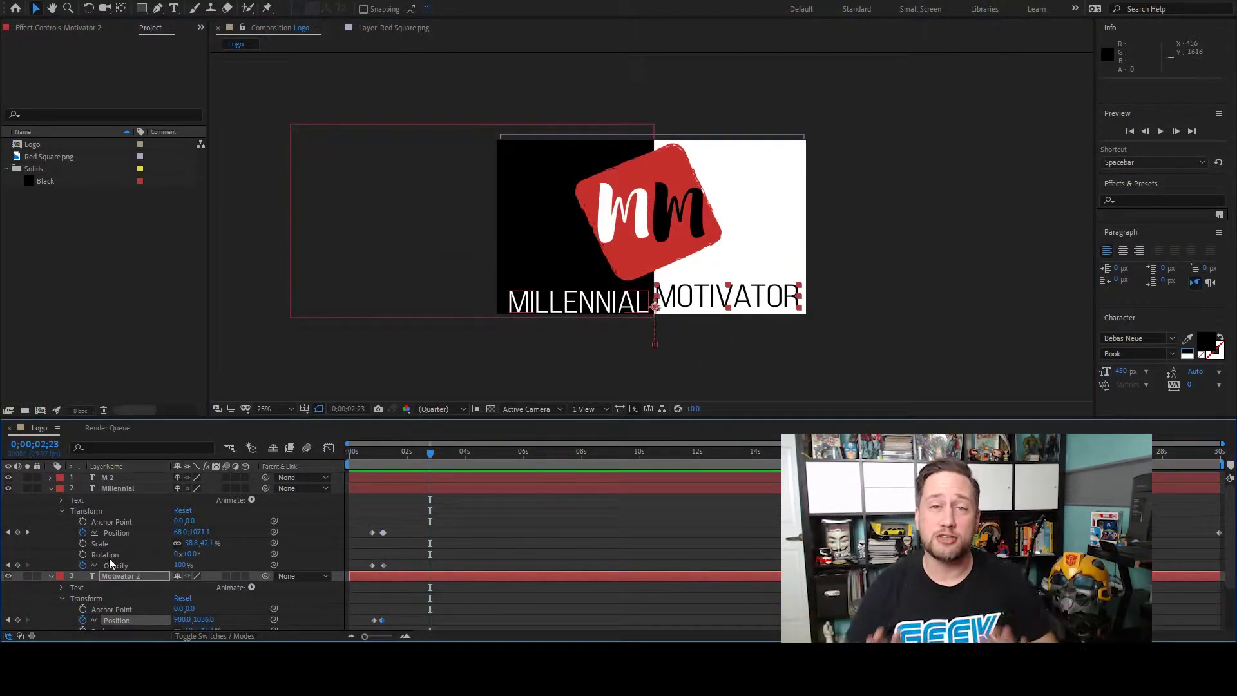
Step: At 0;00;01;05, raise Millennial's position keyframe to line up with Motivator, and preview the animation
{"action": "left_click", "coordinate": [384, 454]}
{"action": "left_click", "coordinate": [384, 533]}
{"action": "left_click", "coordinate": [378, 536]}
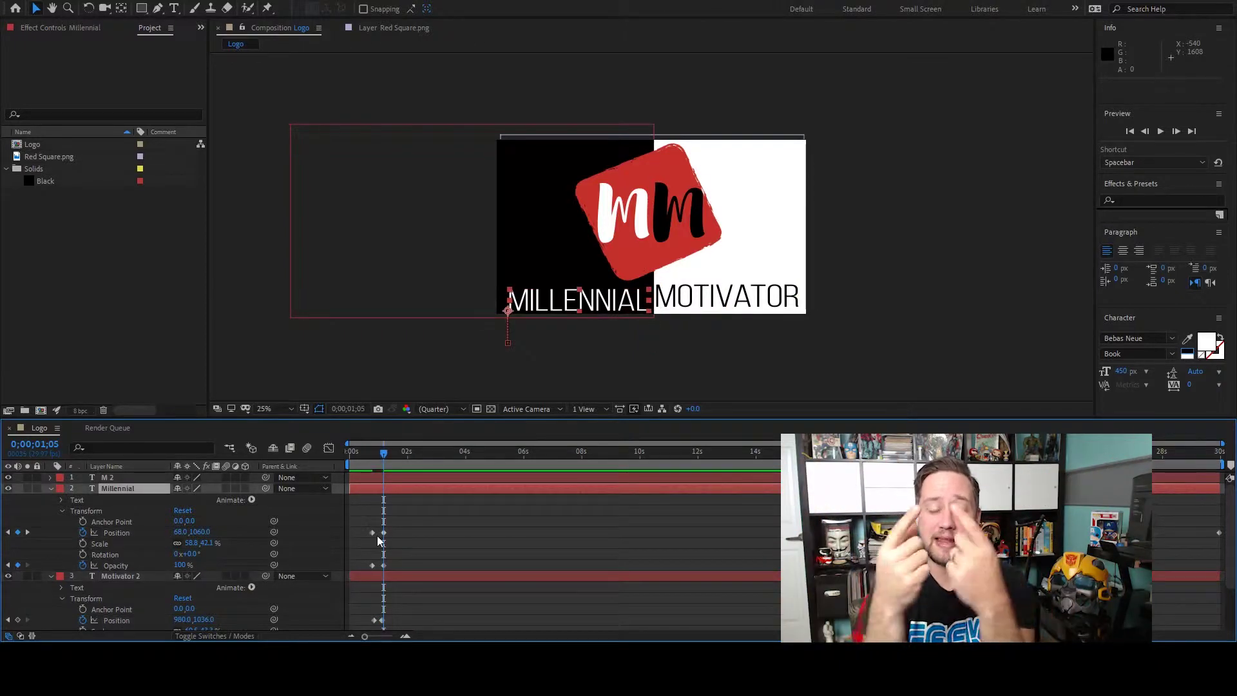
{"action": "mouse_move", "coordinate": [508, 312]}
{"action": "left_mouse_down"}
{"action": "mouse_move", "coordinate": [508, 344]}
{"action": "mouse_move", "coordinate": [509, 308]}
{"action": "left_mouse_up"}
{"action": "key", "text": "space"}
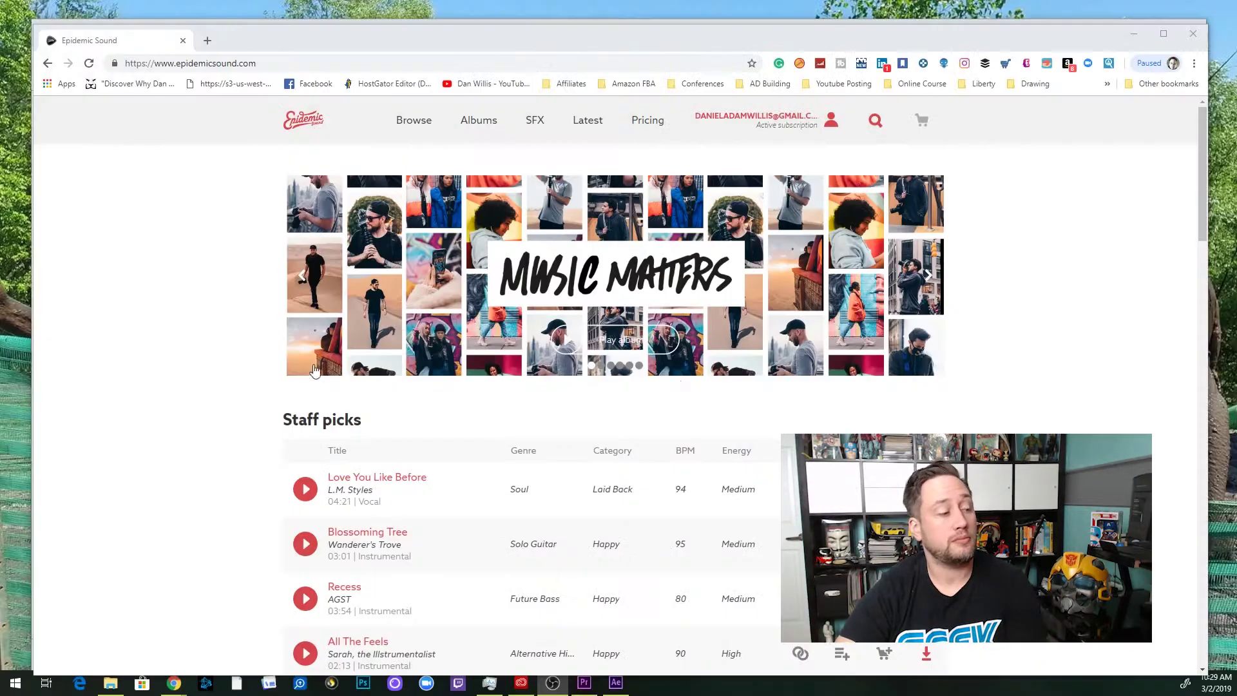
Step: Switch to the Epidemic Sound website, open its SFX library and try to search it for swoosh
{"action": "left_click", "coordinate": [534, 120]}
{"action": "left_click", "coordinate": [270, 175]}
{"action": "type", "text": "swoosh"}
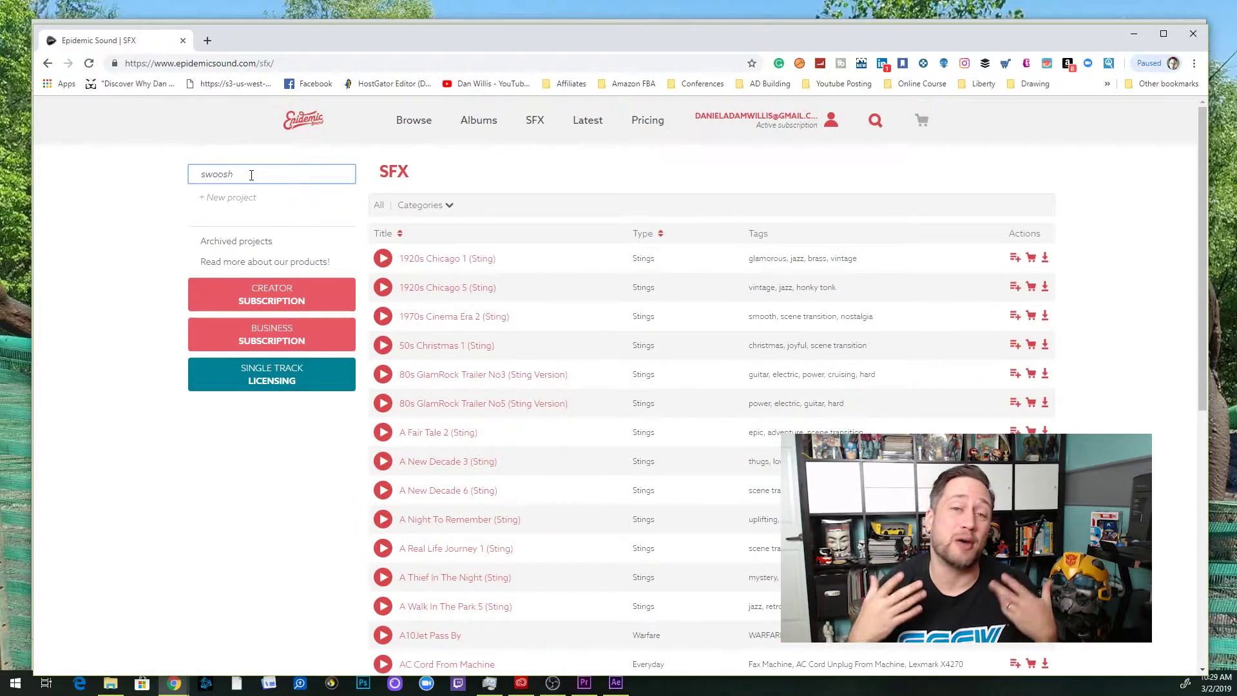
{"action": "scroll", "coordinate": [408, 245], "scroll_direction": "down", "scroll_amount": 6}
{"action": "scroll", "coordinate": [451, 312], "scroll_direction": "up", "scroll_amount": 6}
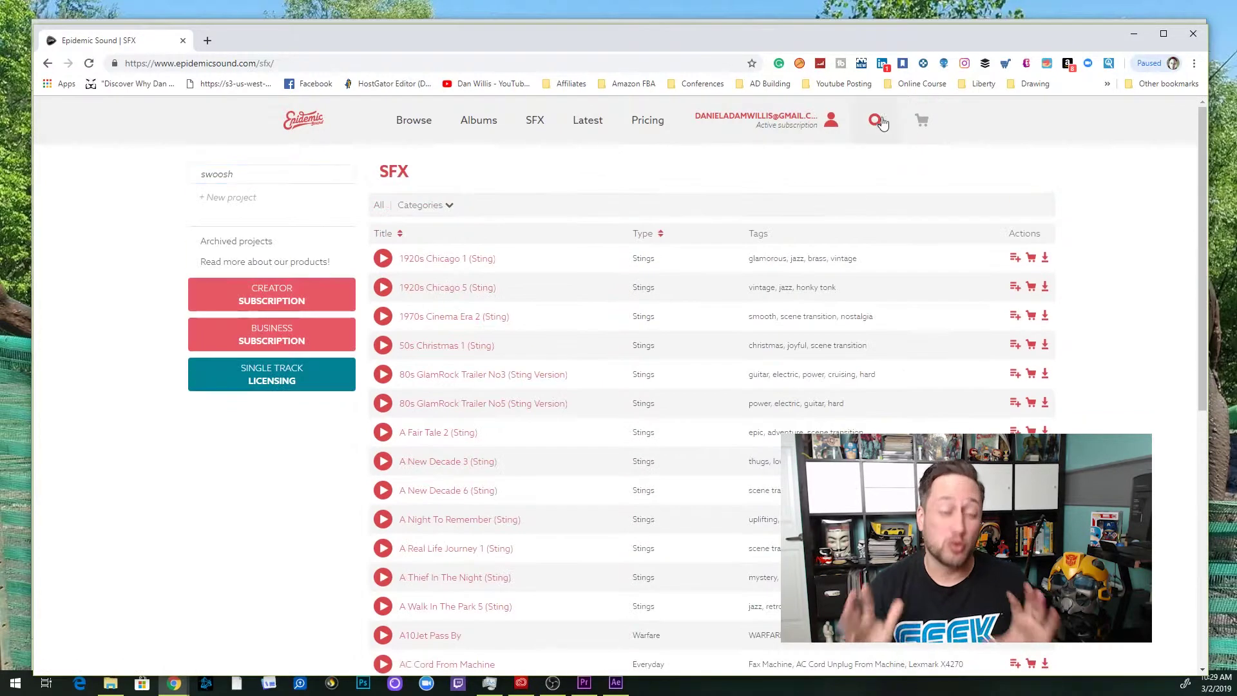
Step: Search the whole Epidemic Sound catalogue for swoosh
{"action": "left_click", "coordinate": [875, 120]}
{"action": "type", "text": "swo"}
{"action": "key", "text": "Return"}
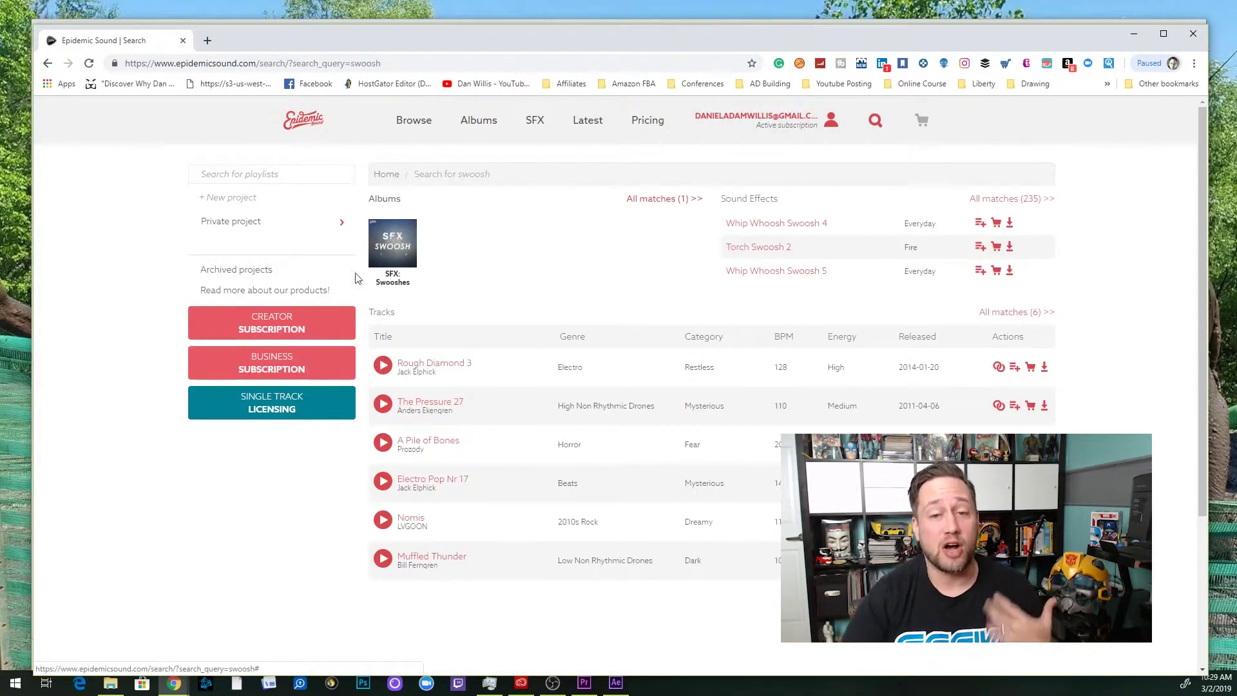
Step: Browse the 5.1 Surround SFX category to its third page, previewing Alarm Alien Klaxon 1 and Alarm Robotic 3
{"action": "left_click", "coordinate": [539, 122]}
{"action": "left_click", "coordinate": [446, 207]}
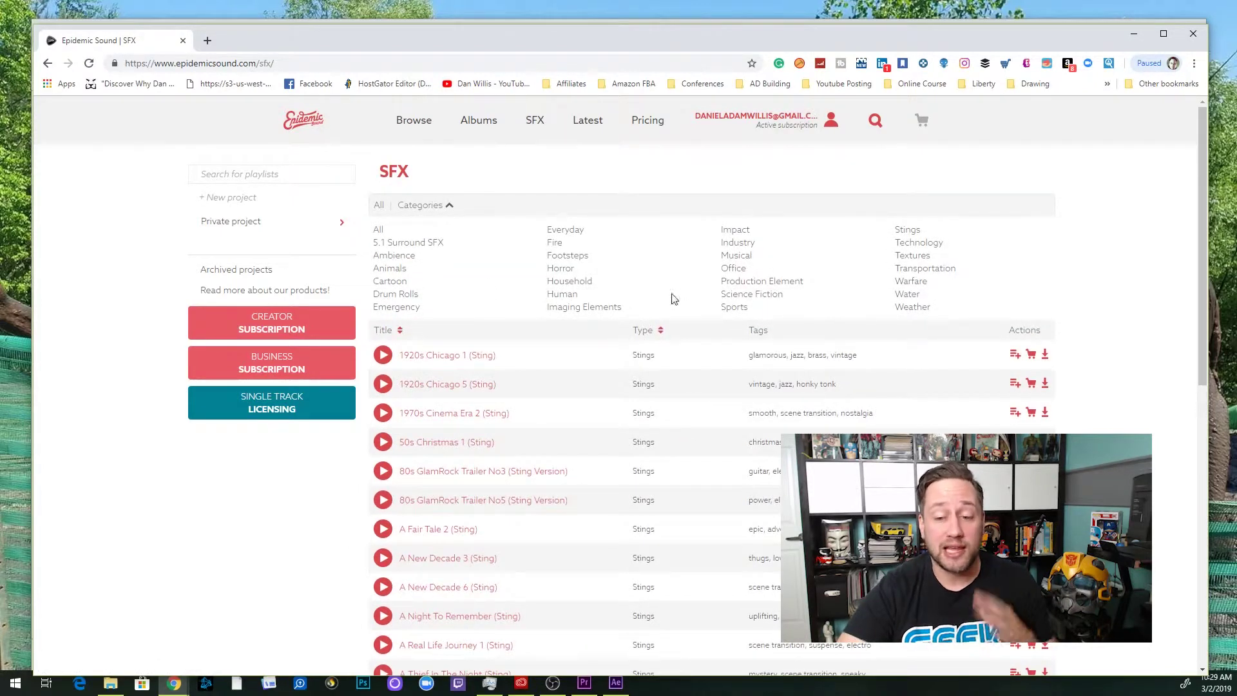
{"action": "left_click", "coordinate": [408, 242]}
{"action": "left_click", "coordinate": [389, 286]}
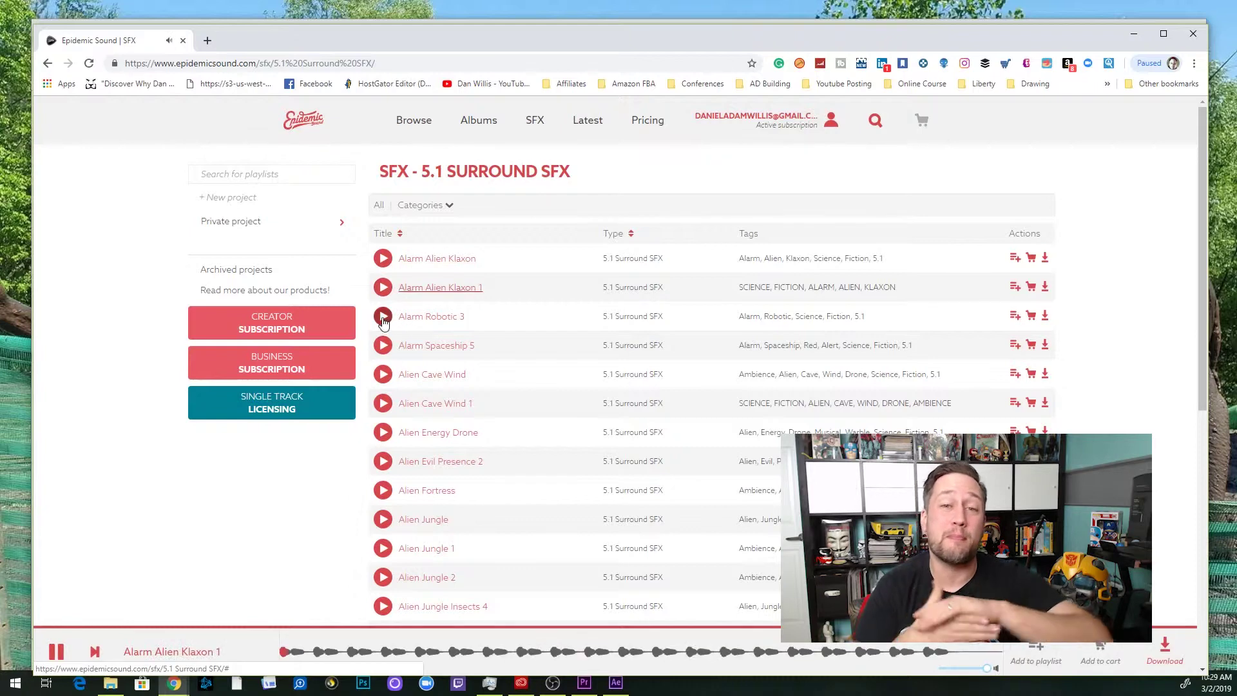
{"action": "left_click", "coordinate": [382, 316]}
{"action": "scroll", "coordinate": [635, 369], "scroll_direction": "down", "scroll_amount": 8}
{"action": "left_click", "coordinate": [658, 375]}
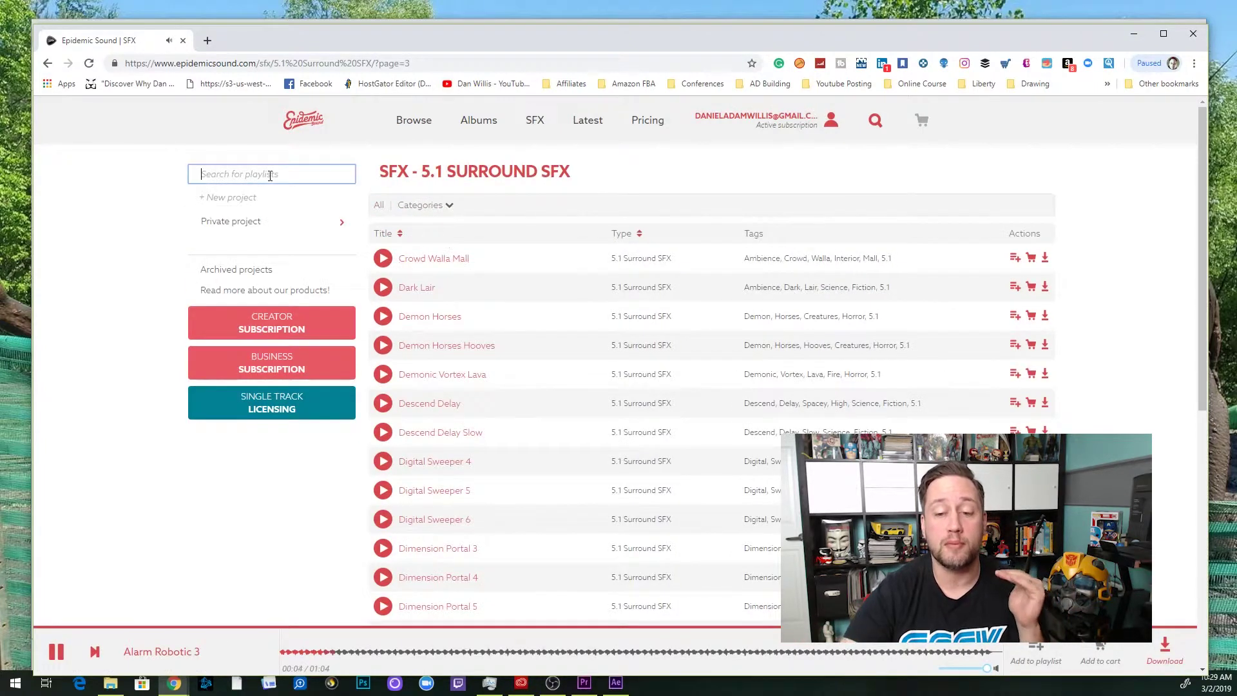
Step: Search the catalogue for swish and preview the Basketball Swish 1, 3 and 5 sound effects
{"action": "left_click", "coordinate": [426, 128]}
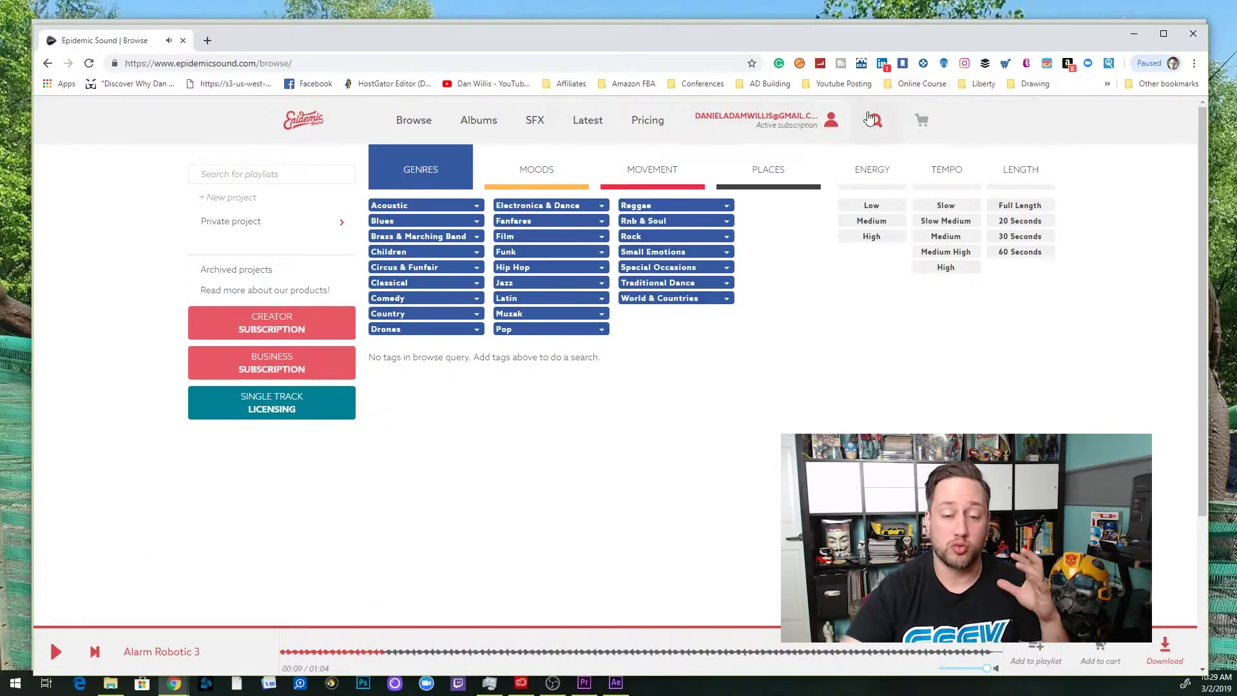
{"action": "left_click", "coordinate": [870, 118]}
{"action": "type", "text": "swish"}
{"action": "key", "text": "Return"}
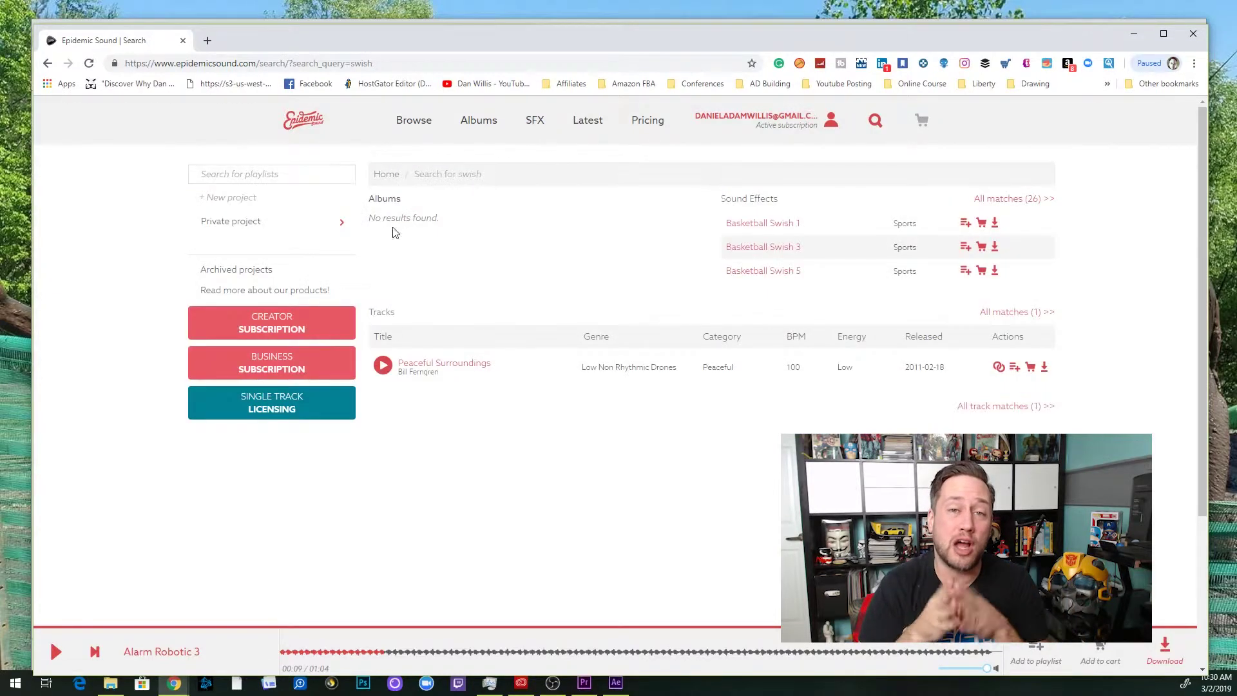
{"action": "left_click", "coordinate": [760, 223]}
{"action": "left_click", "coordinate": [747, 248]}
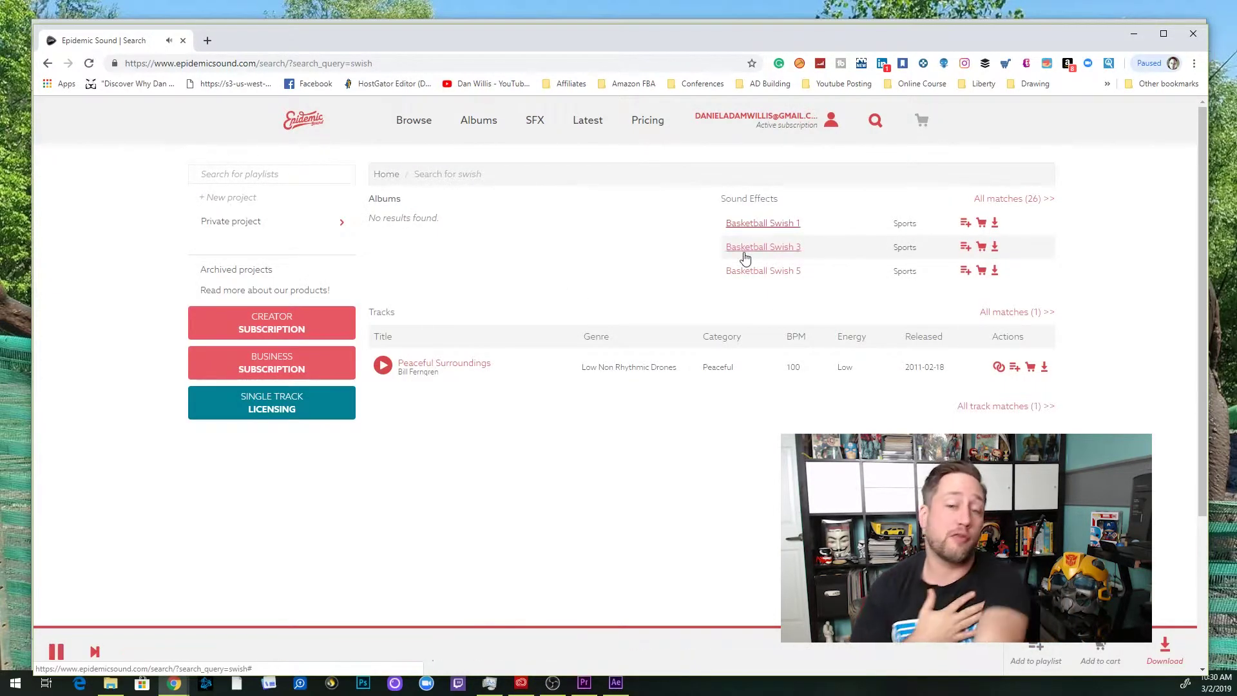
{"action": "left_click", "coordinate": [773, 272]}
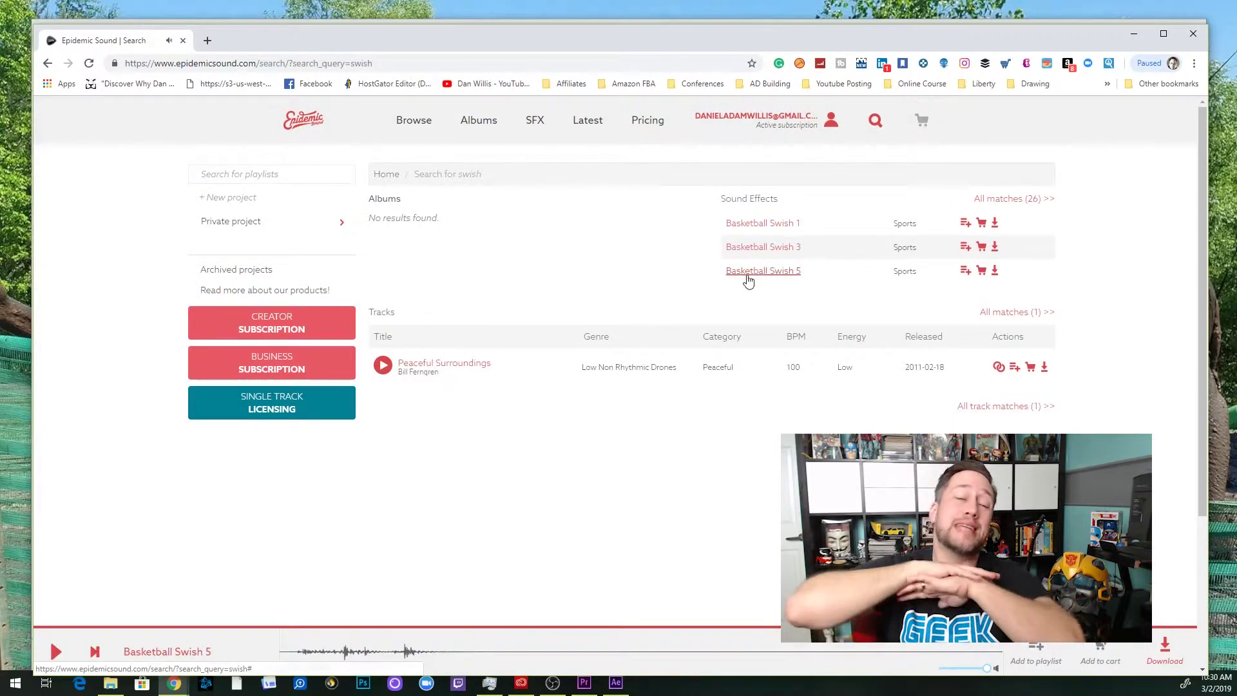
{"action": "left_click", "coordinate": [741, 224]}
Step: Search for wind and preview the Wind Storm Heavy 1, Wind Storm Cold 4 and Wind Chimes Single 4 effects
{"action": "left_click", "coordinate": [871, 125]}
{"action": "type", "text": "wind"}
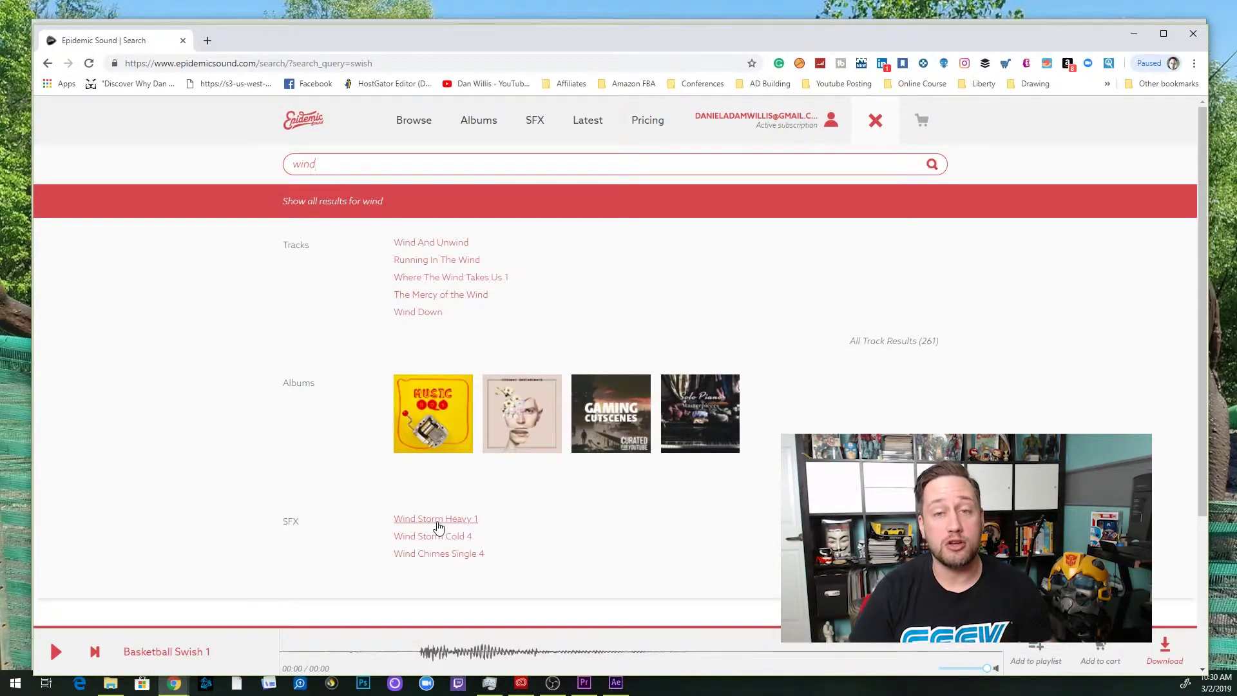
{"action": "left_click", "coordinate": [436, 519]}
{"action": "left_click", "coordinate": [783, 249]}
{"action": "left_click", "coordinate": [776, 273]}
{"action": "left_click", "coordinate": [796, 249]}
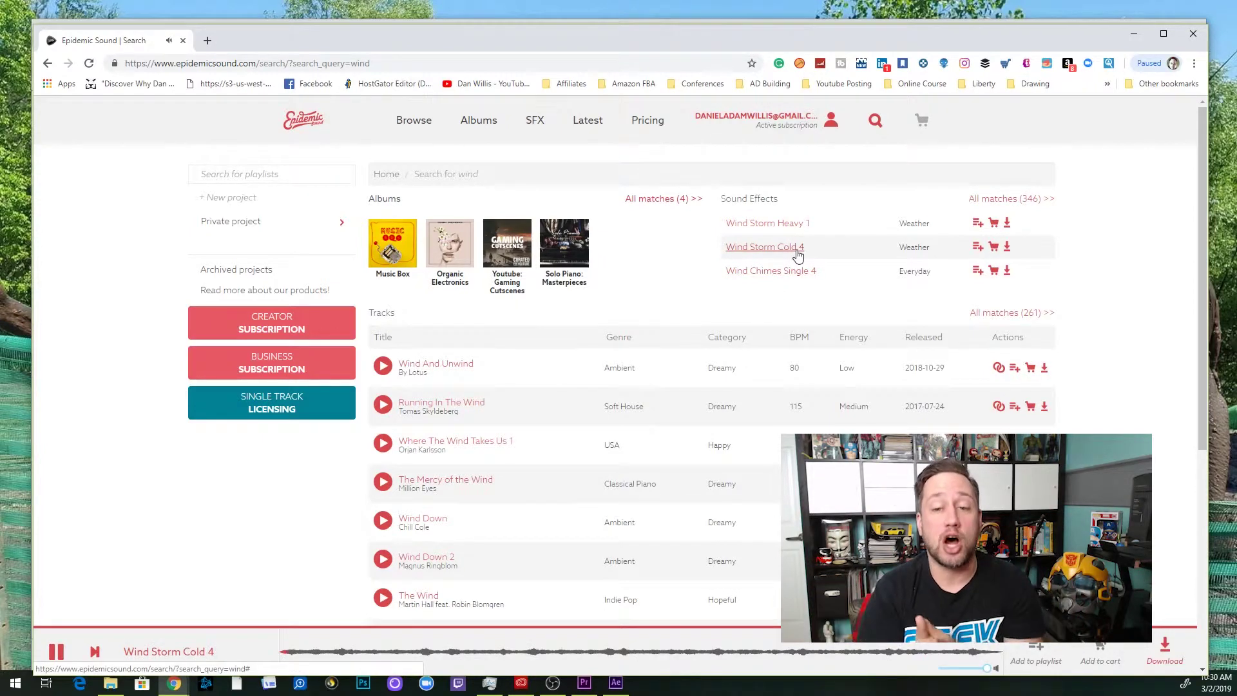
{"action": "left_click", "coordinate": [783, 225]}
Step: Show all wind sound effects and preview Wind Blizzard 2 and Steampunk Gear Wind 1
{"action": "left_click", "coordinate": [1044, 200]}
{"action": "scroll", "coordinate": [387, 431], "scroll_direction": "down", "scroll_amount": 3}
{"action": "left_click", "coordinate": [391, 432]}
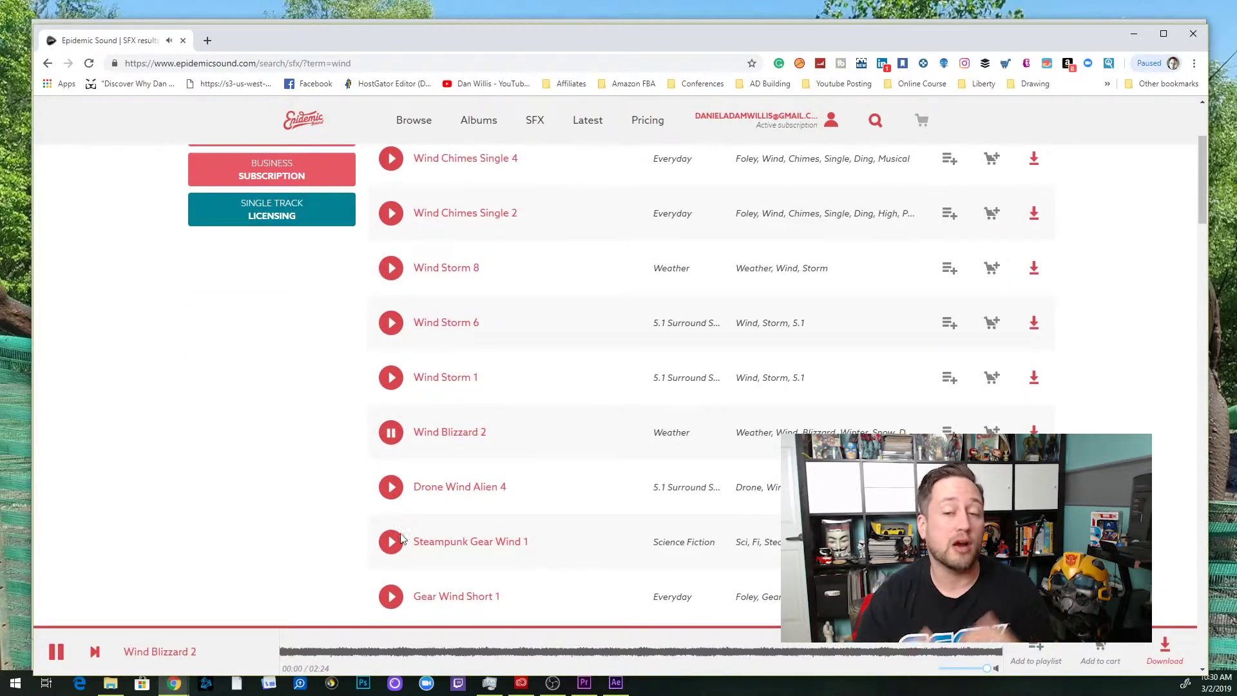
{"action": "left_click", "coordinate": [391, 541]}
{"action": "scroll", "coordinate": [397, 601], "scroll_direction": "down", "scroll_amount": 2}
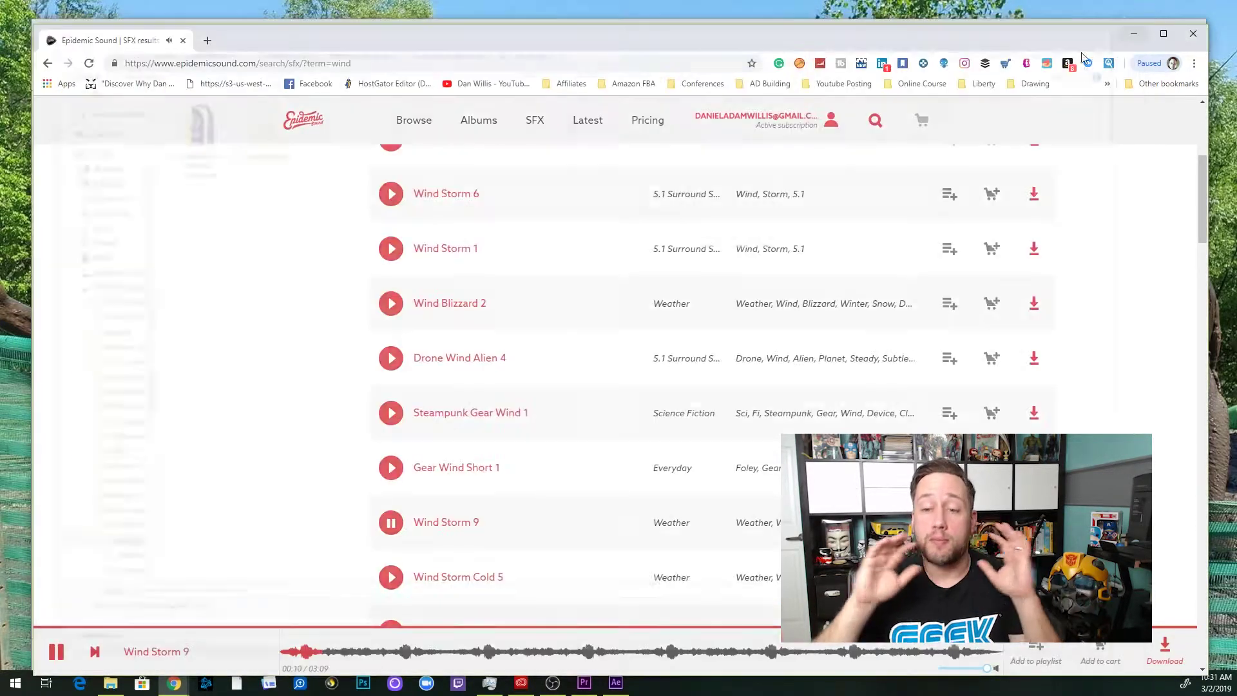
Step: Download the full mix of Gear Wind Short 1 as an mp3 into the Animated Logo folder
{"action": "left_click", "coordinate": [427, 431]}
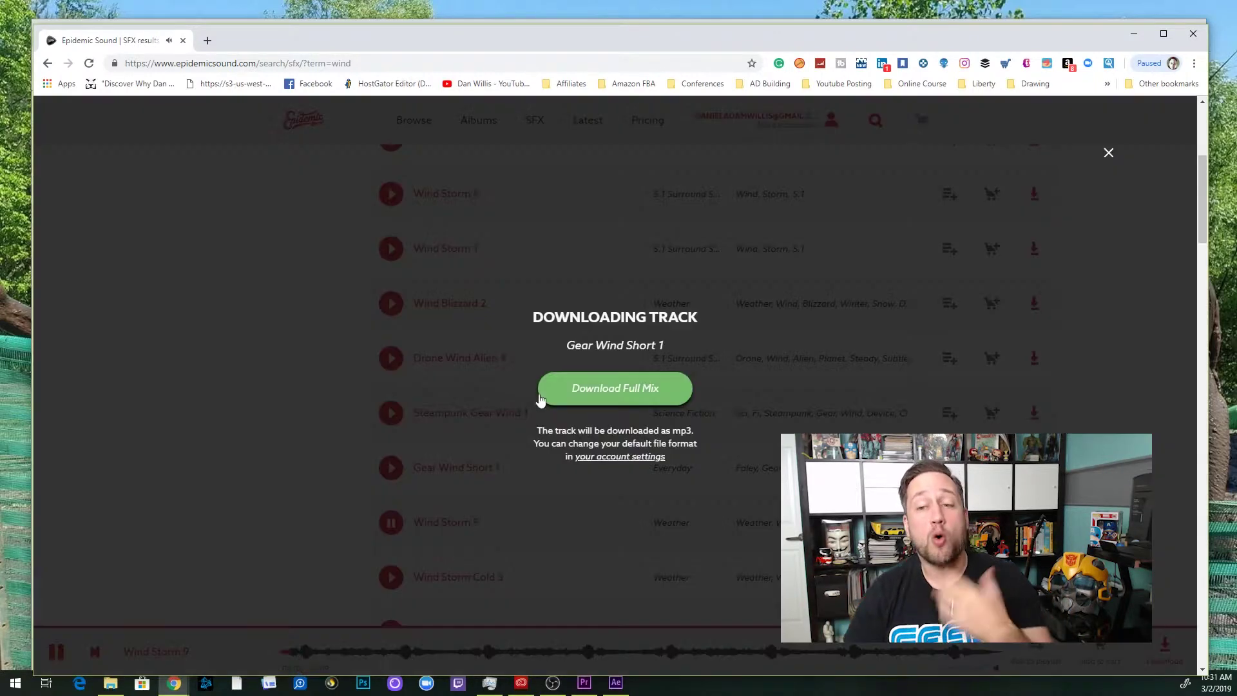
{"action": "left_click", "coordinate": [613, 389]}
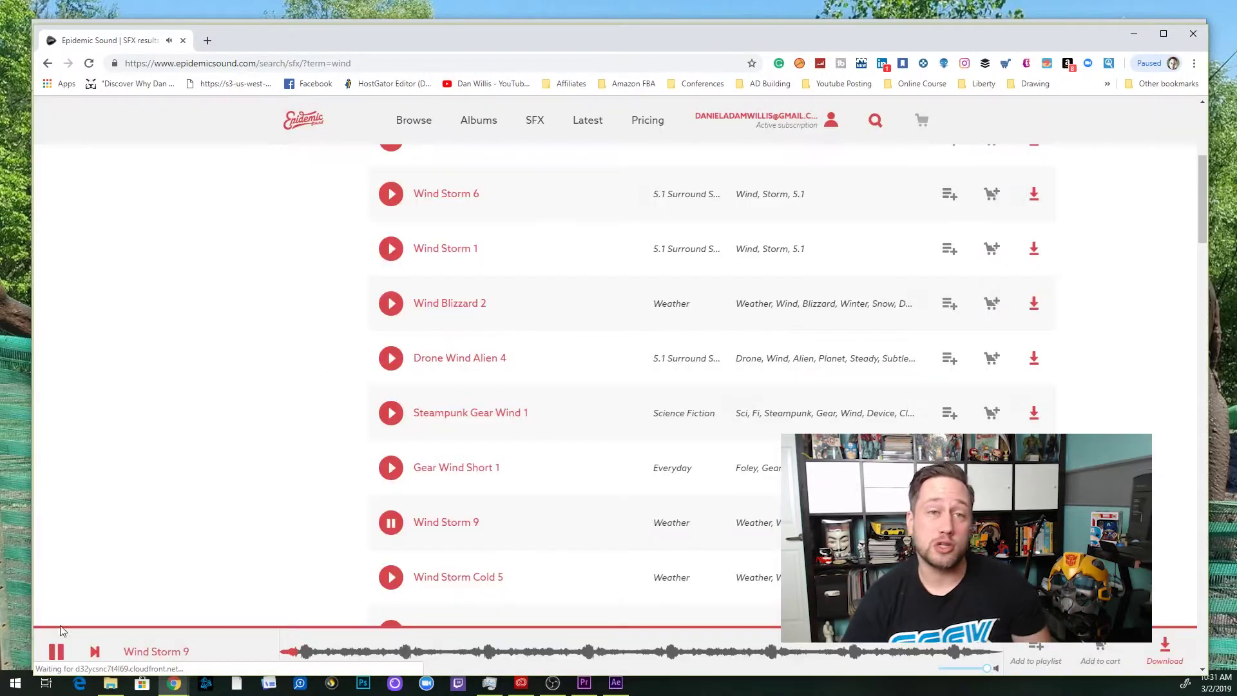
{"action": "key", "text": "Return"}
Step: Search for gong and preview the Gong Cymbal Crash 1 and Digital Gong 2 sound effects
{"action": "scroll", "coordinate": [309, 426], "scroll_direction": "down", "scroll_amount": 6}
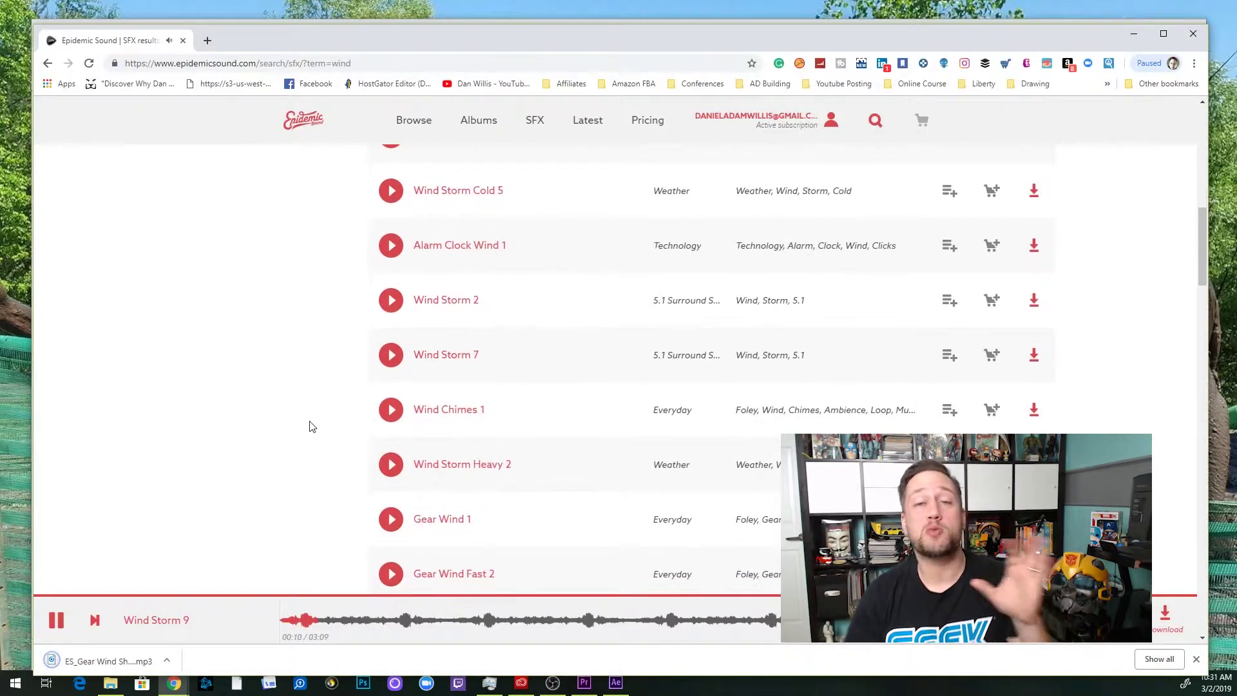
{"action": "left_click", "coordinate": [880, 124]}
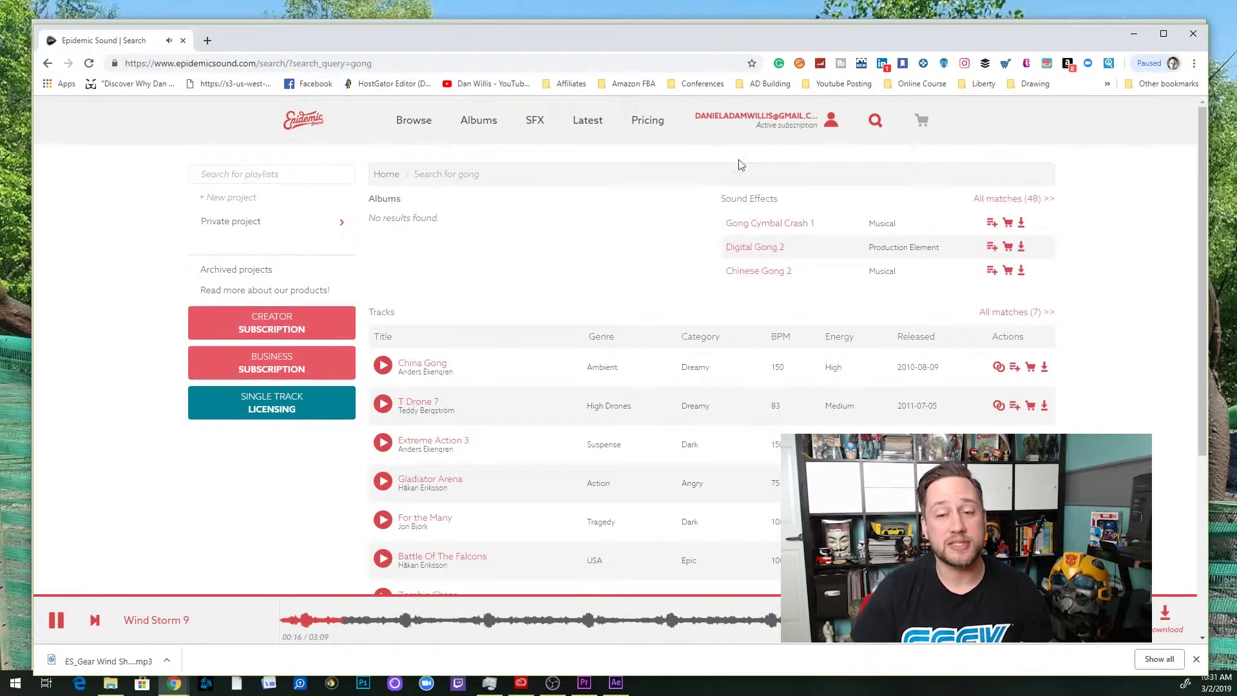
{"action": "left_click", "coordinate": [798, 226]}
{"action": "left_click", "coordinate": [757, 250]}
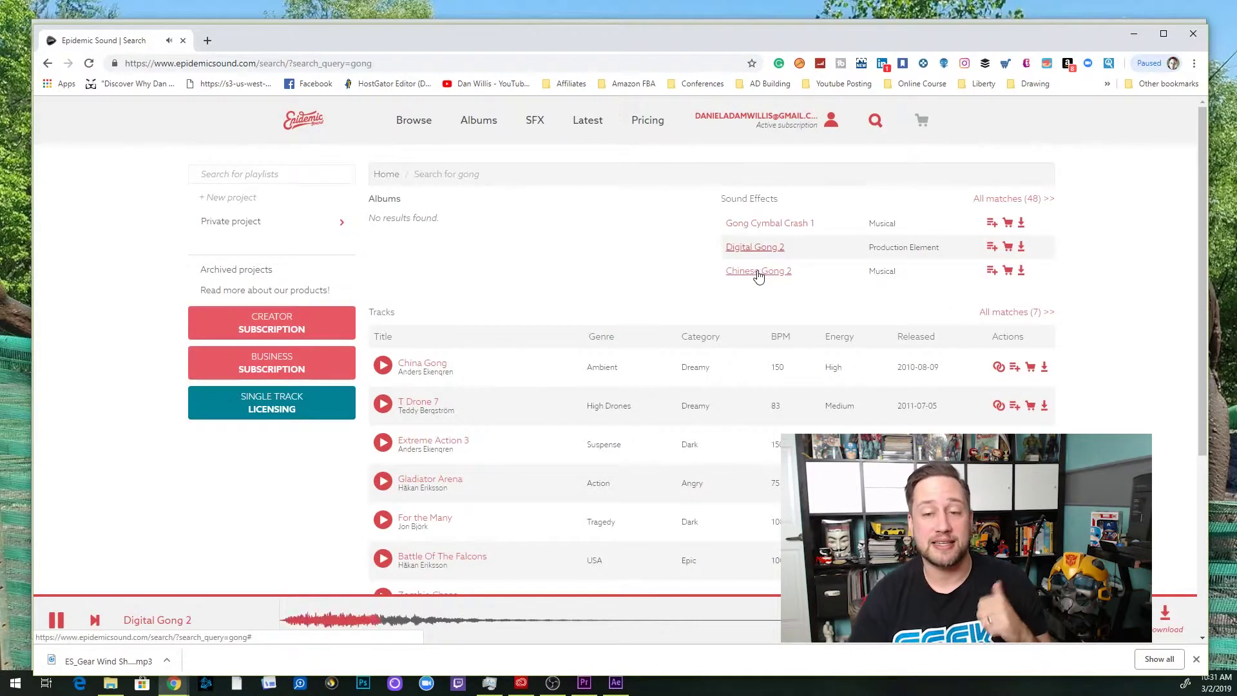
Step: Download the full mix of Digital Gong 2 as an mp3 into the Animated Logo folder
{"action": "left_click", "coordinate": [1165, 616]}
{"action": "left_click", "coordinate": [599, 387]}
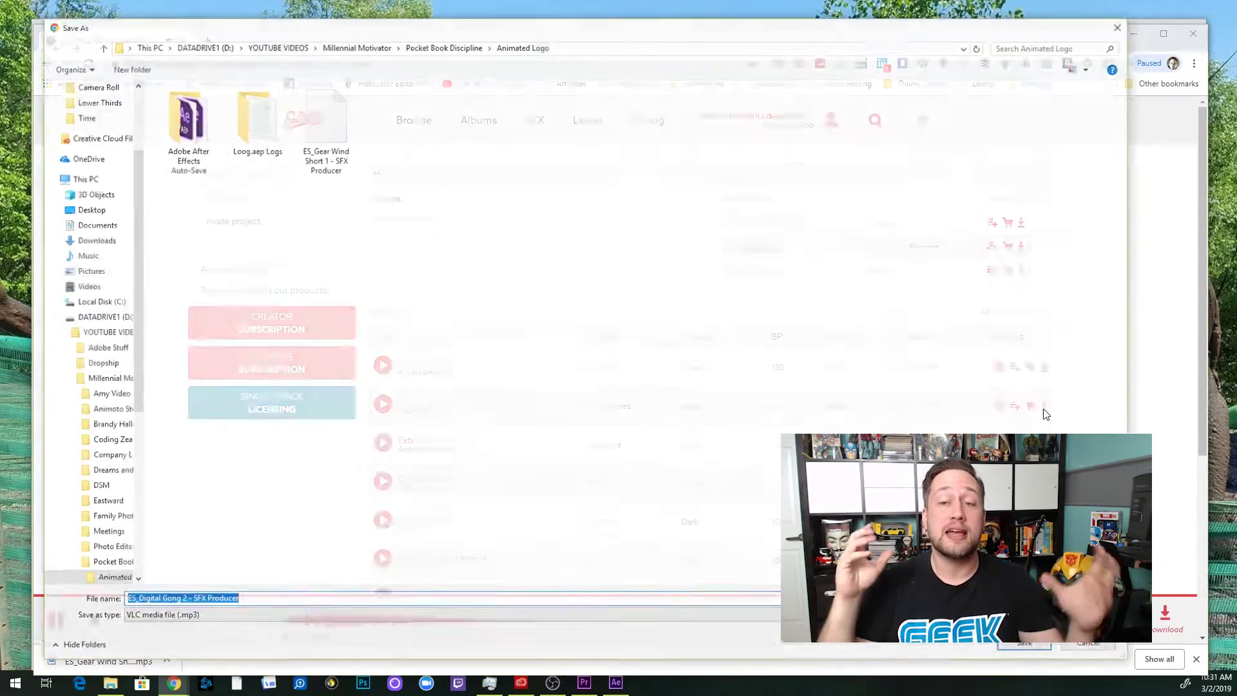
{"action": "key", "text": "Return"}
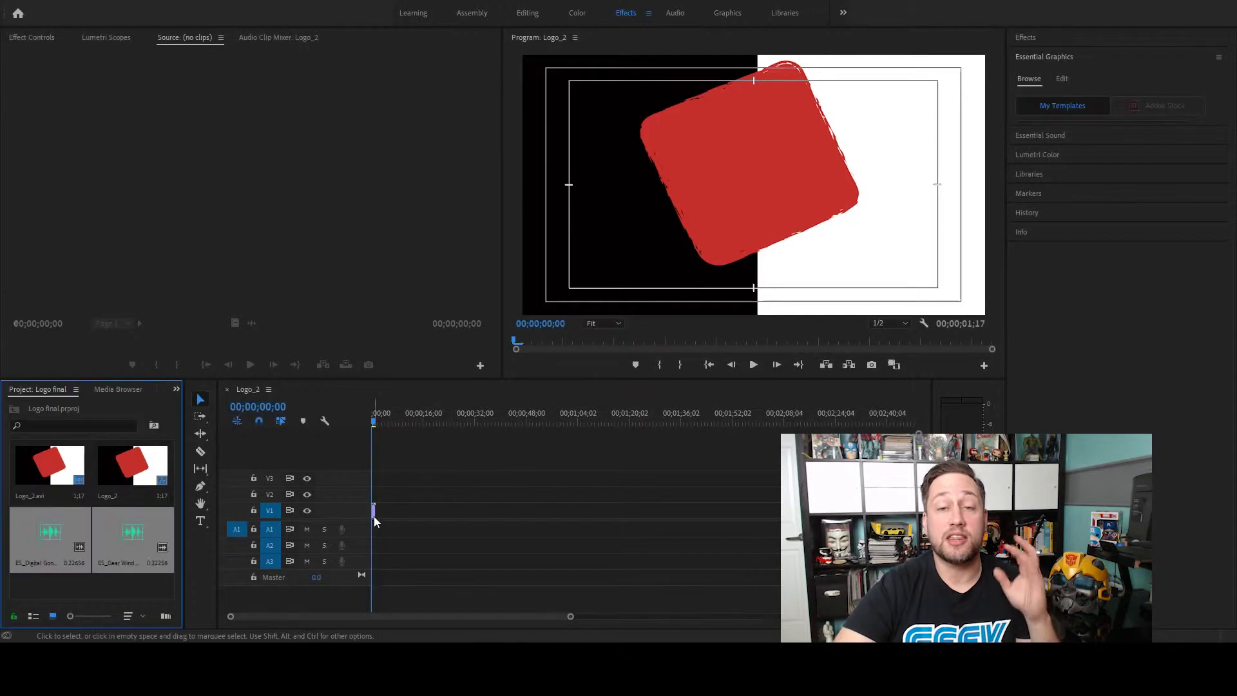
Step: Switch to Premiere Pro, play the Logo_2 sequence and place the playhead at 00;00;00;07 as the M's enter
{"action": "left_click_drag", "start_coordinate": [569, 616], "coordinate": [371, 590]}
{"action": "key", "text": "space"}
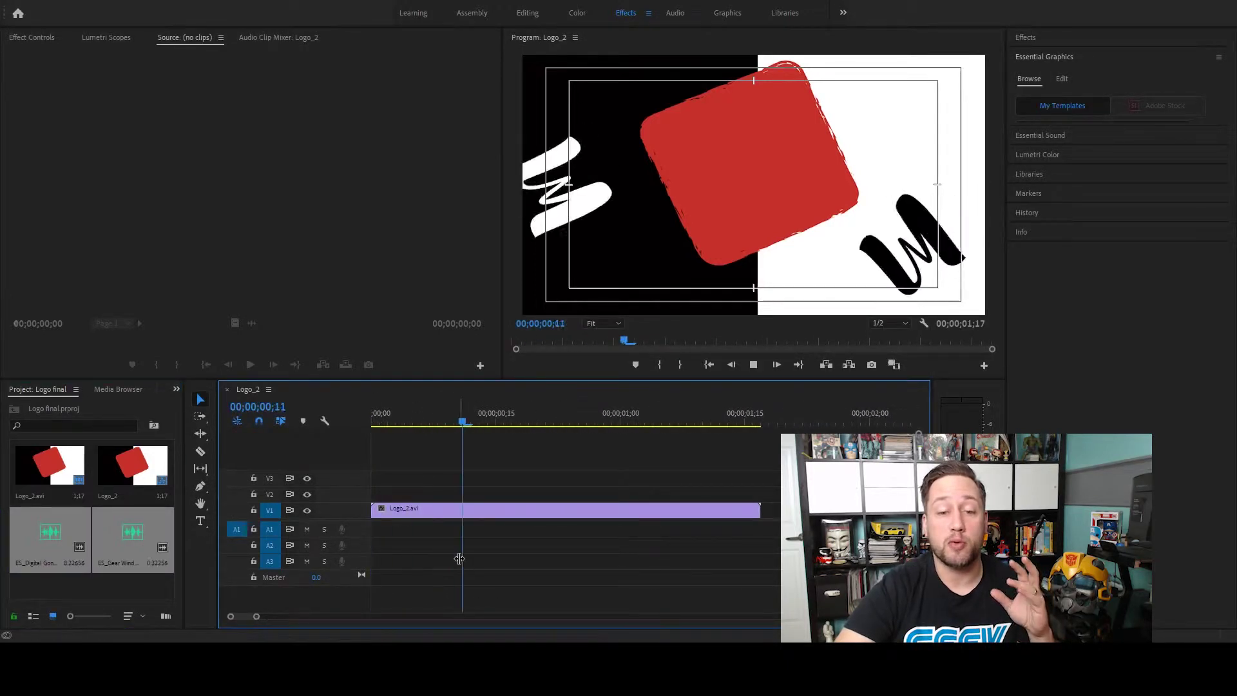
{"action": "left_click_drag", "start_coordinate": [423, 420], "coordinate": [430, 483]}
{"action": "left_click", "coordinate": [77, 536]}
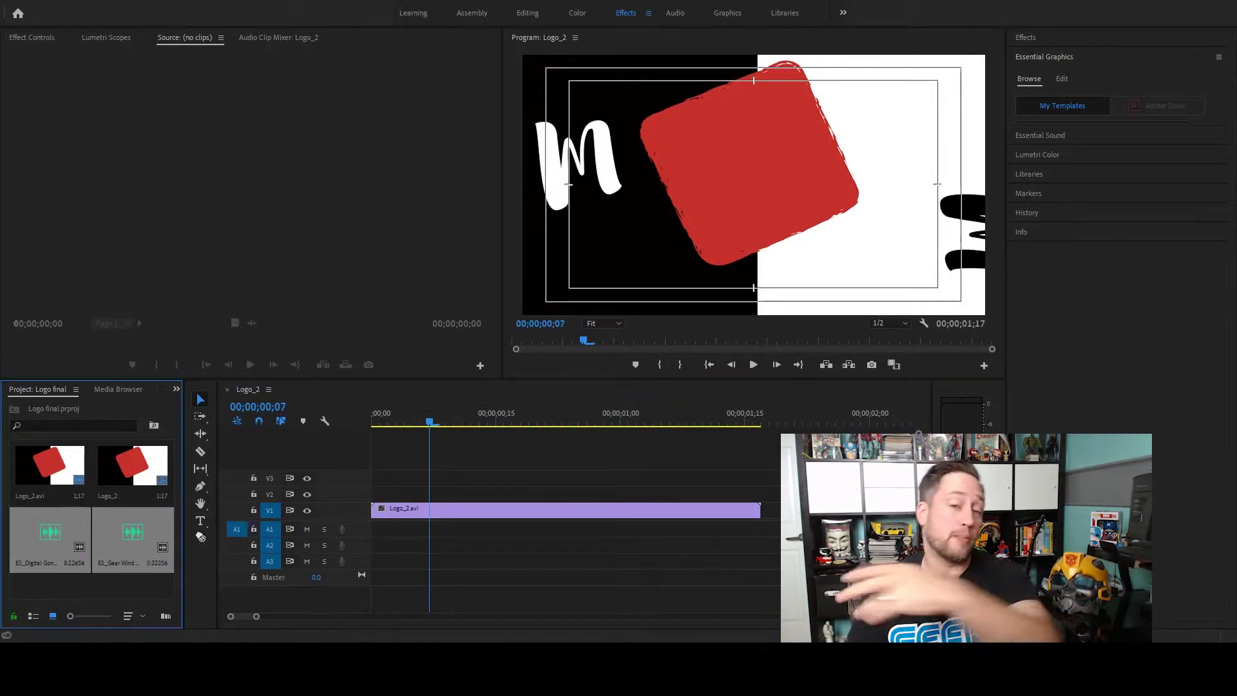
Step: Place the selected Digital Gong and Gear Wind sound effects on track A1 starting at 00;00;00;07 and play the sequence
{"action": "left_click_drag", "start_coordinate": [50, 538], "coordinate": [435, 528]}
{"action": "key", "text": "space"}
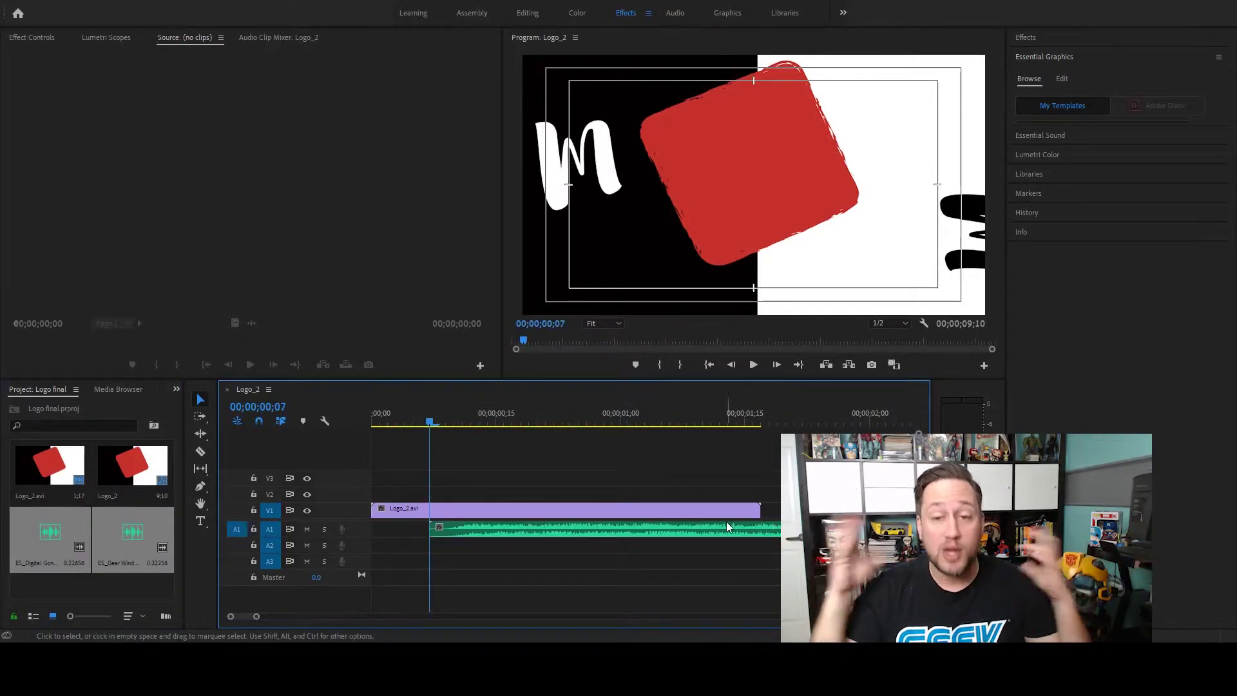
{"action": "key", "text": "space"}
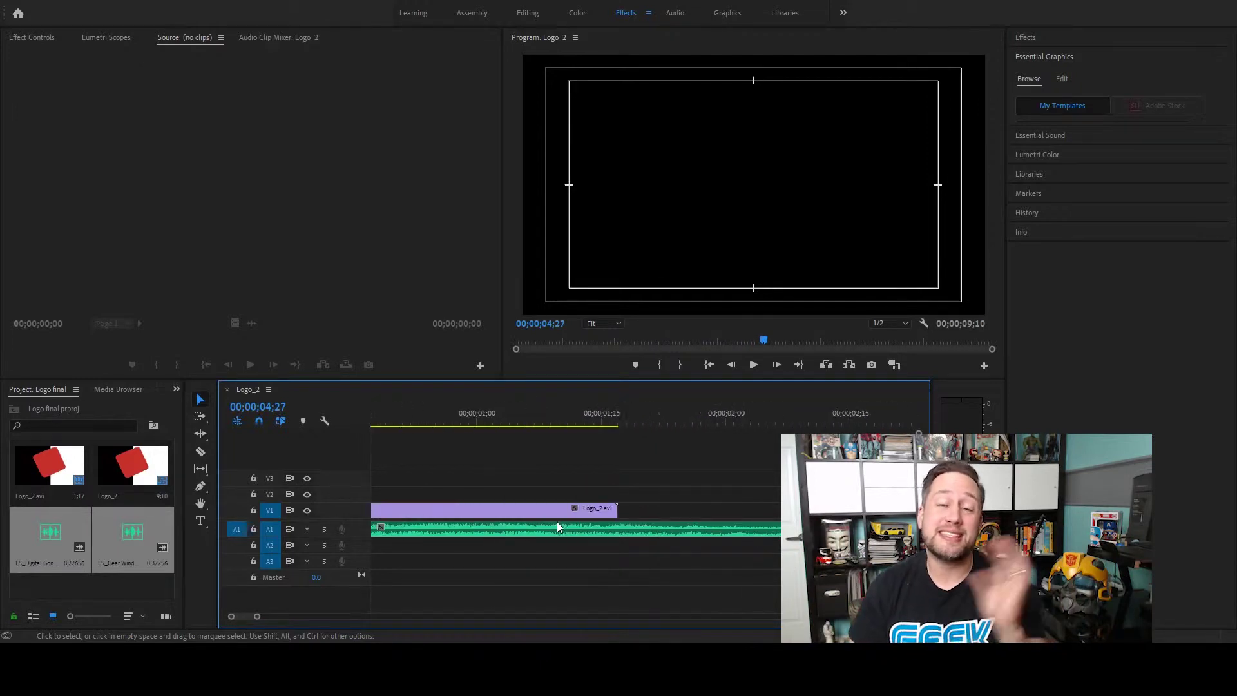
Step: Cut the A1 audio at 00;00;01;17, delete the part beyond the logo clip, and trim the remaining end to about 00;00;01;14
{"action": "left_click", "coordinate": [619, 420]}
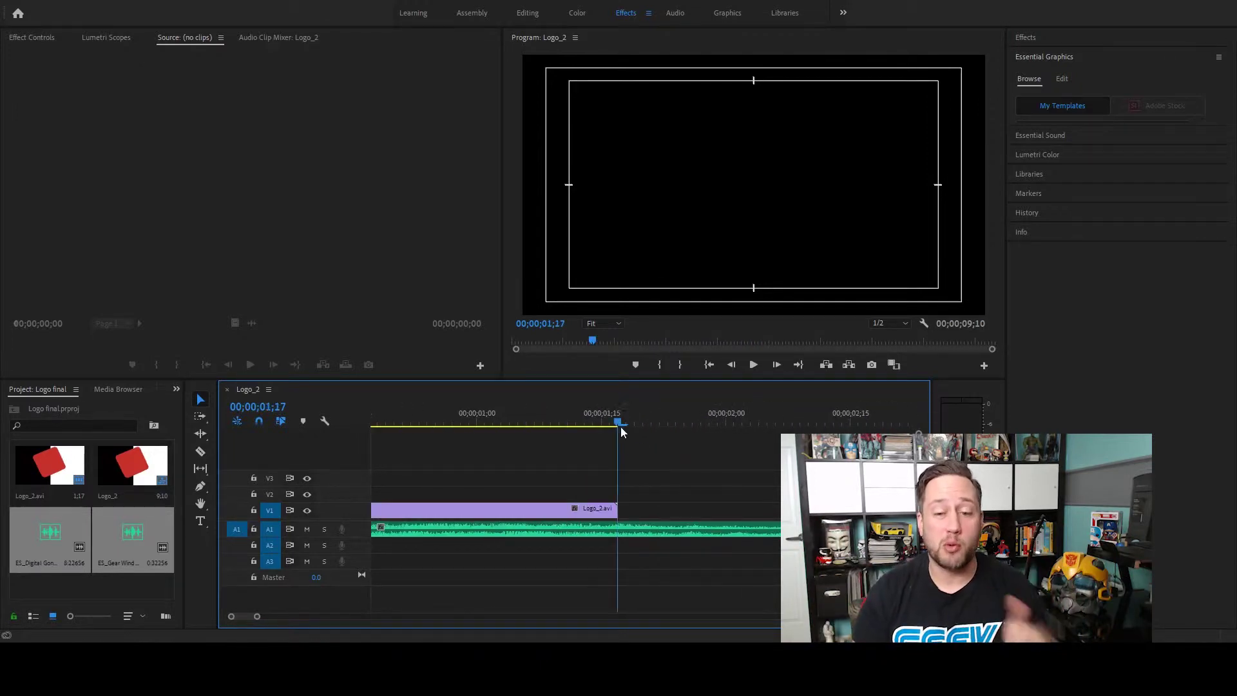
{"action": "left_click", "coordinate": [620, 525]}
{"action": "key", "text": "v"}
{"action": "left_click", "coordinate": [641, 531]}
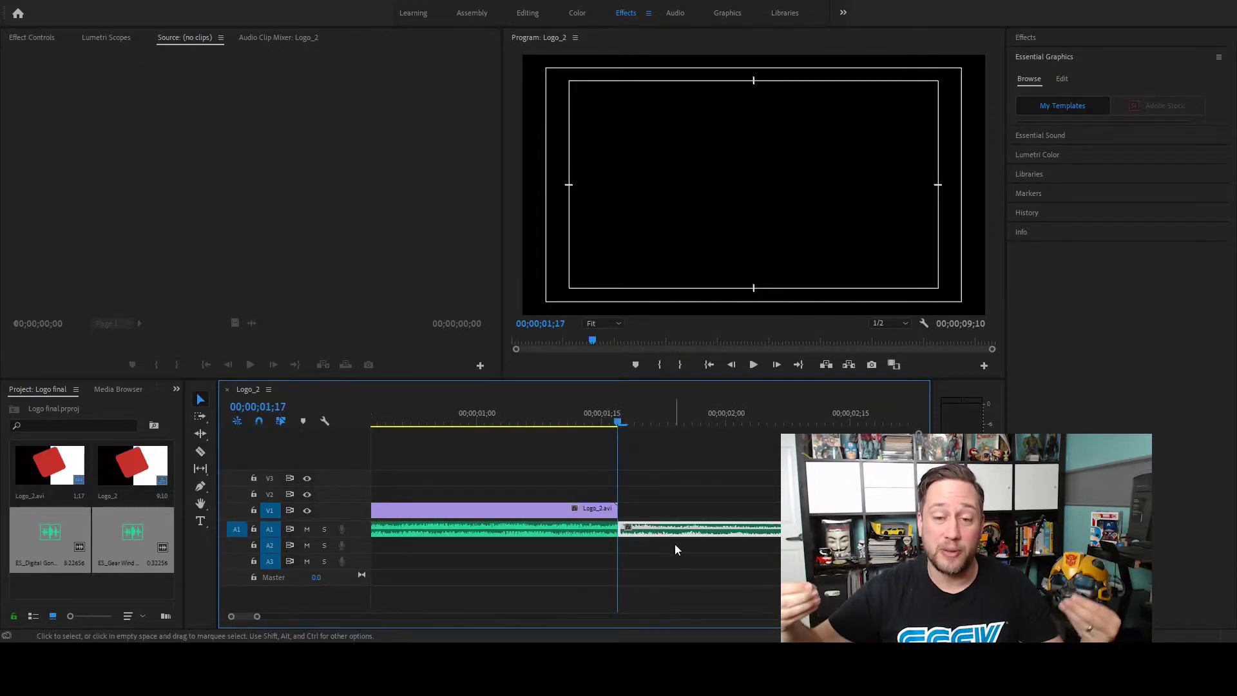
{"action": "key", "text": "Delete"}
{"action": "left_click_drag", "start_coordinate": [611, 535], "coordinate": [593, 535]}
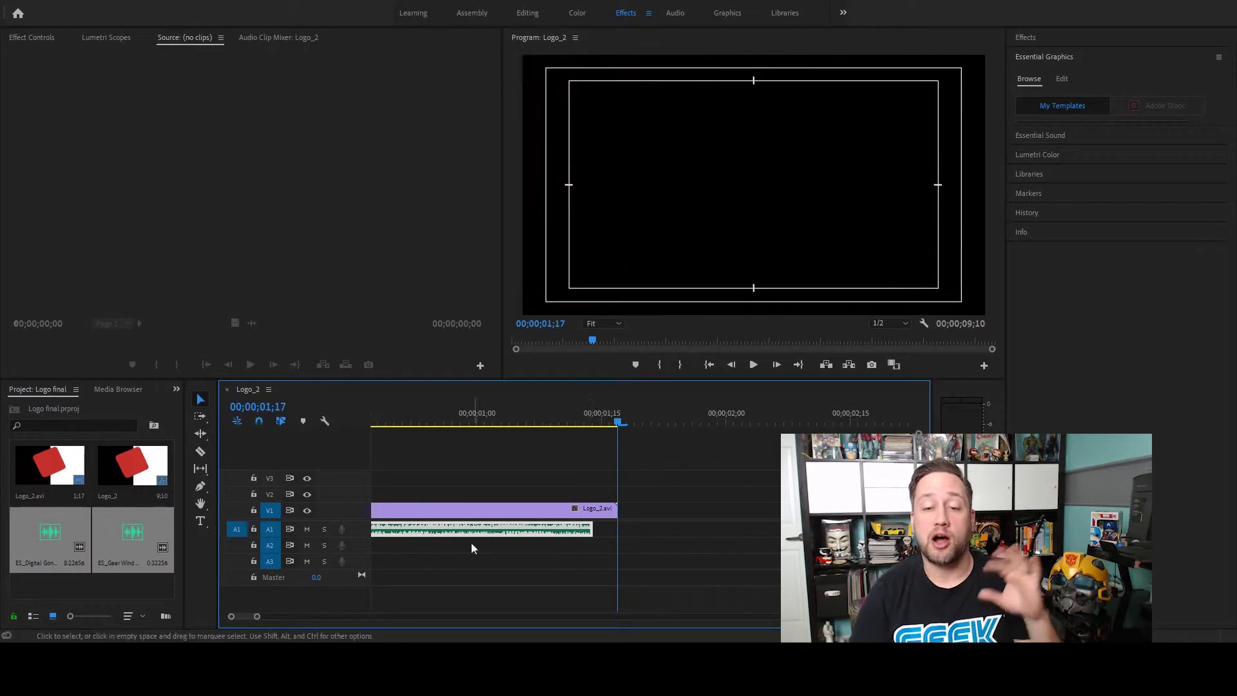
Step: Try placing the sound effects on track A2 near the end of the logo clip and play the sequence
{"action": "left_click_drag", "start_coordinate": [83, 534], "coordinate": [650, 548]}
{"action": "mouse_move", "coordinate": [373, 425]}
{"action": "left_mouse_down"}
{"action": "mouse_move", "coordinate": [387, 428]}
{"action": "mouse_move", "coordinate": [350, 423]}
{"action": "left_mouse_up"}
{"action": "key", "text": "space"}
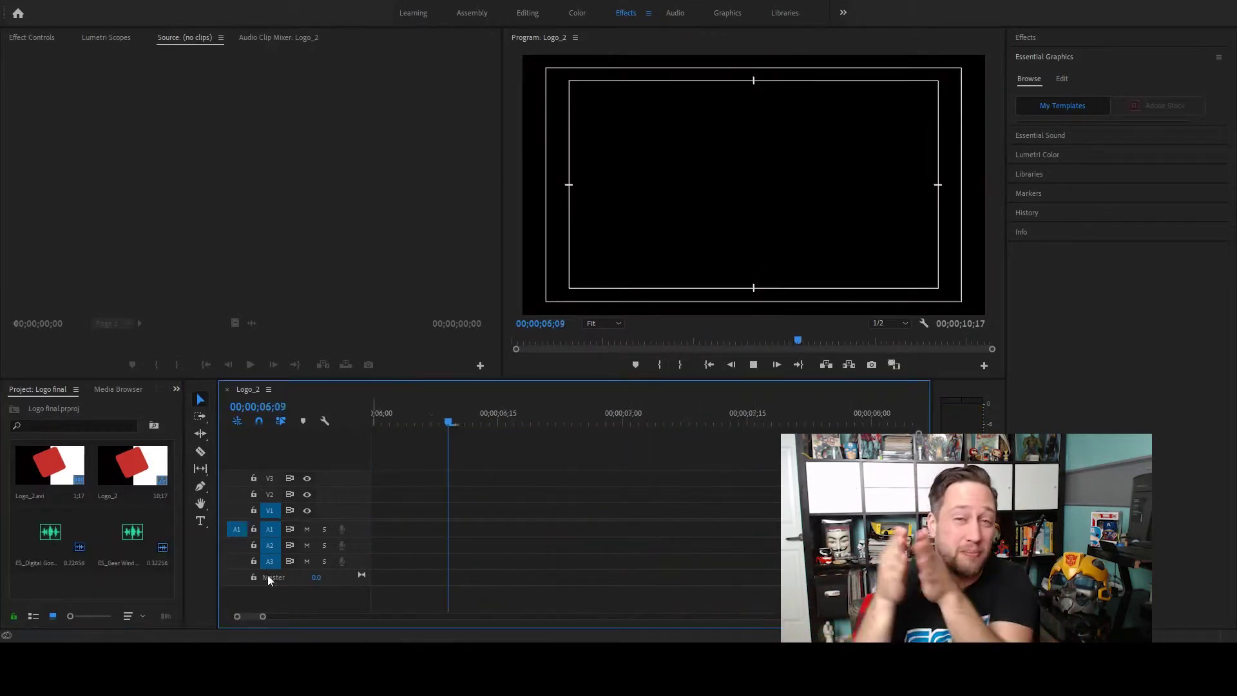
{"action": "left_click_drag", "start_coordinate": [252, 616], "coordinate": [400, 616]}
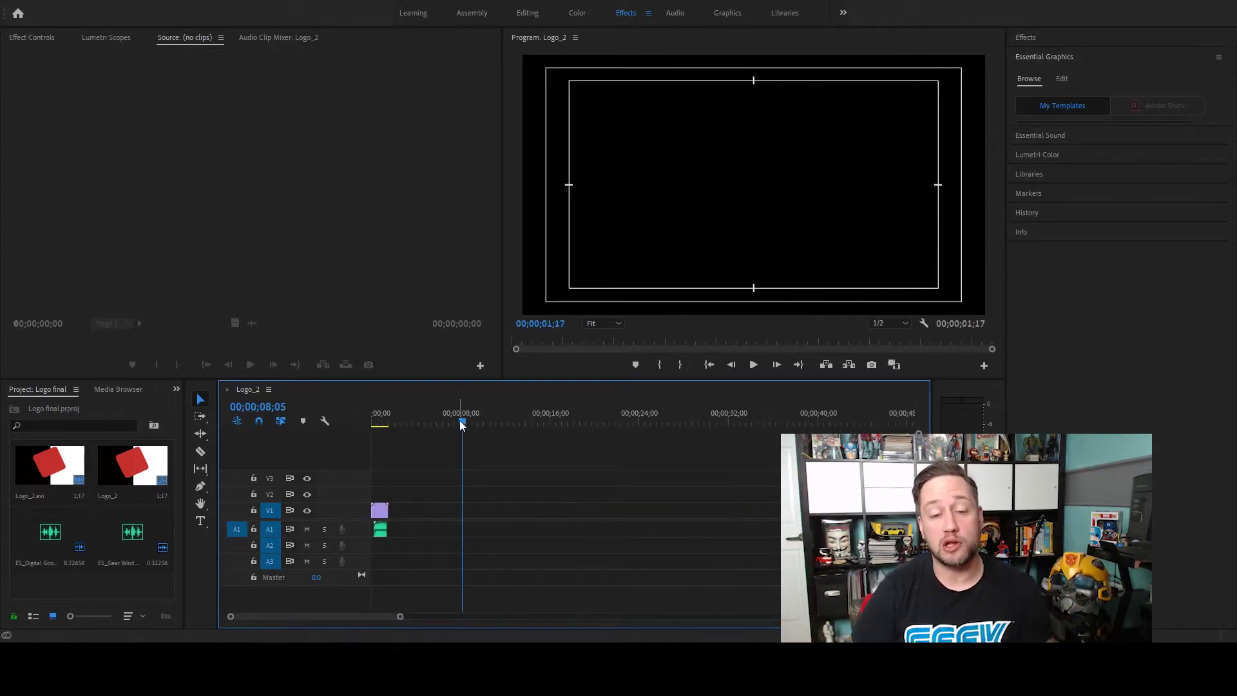
Step: Return the playhead to the start of the sequence and play the opening with the A1 audio
{"action": "left_click_drag", "start_coordinate": [459, 424], "coordinate": [371, 425]}
{"action": "left_click_drag", "start_coordinate": [401, 617], "coordinate": [338, 607]}
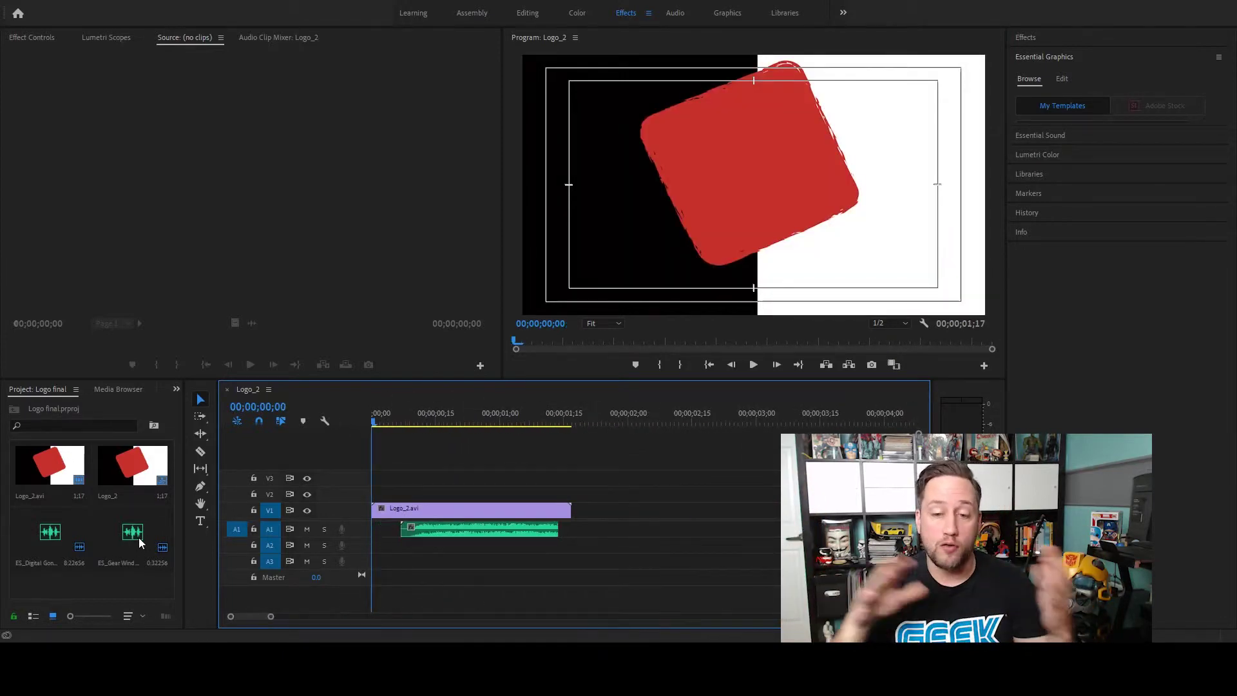
{"action": "key", "text": "space"}
{"action": "key", "text": "space"}
Step: Place Gear Wind on track A2 at about 00;00;01;12, cut it at the logo clip's end, delete the excess and play the sequence
{"action": "left_click_drag", "start_coordinate": [129, 533], "coordinate": [559, 552]}
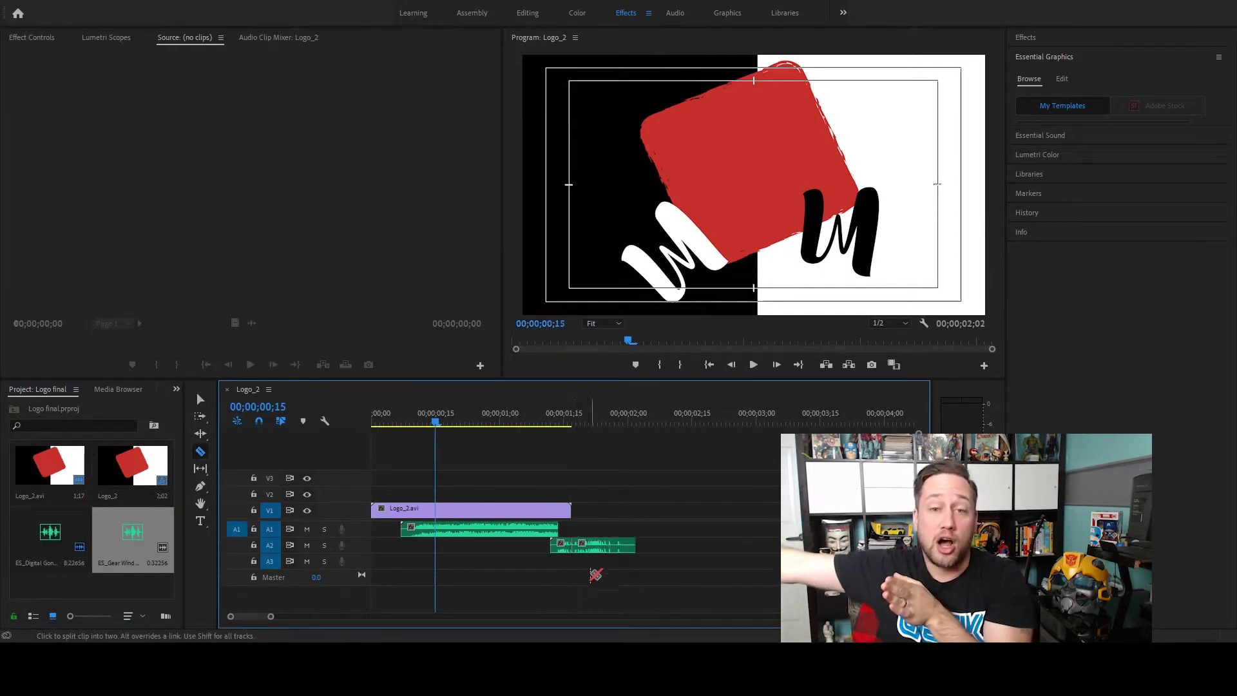
{"action": "key", "text": "Delete"}
{"action": "key", "text": "space"}
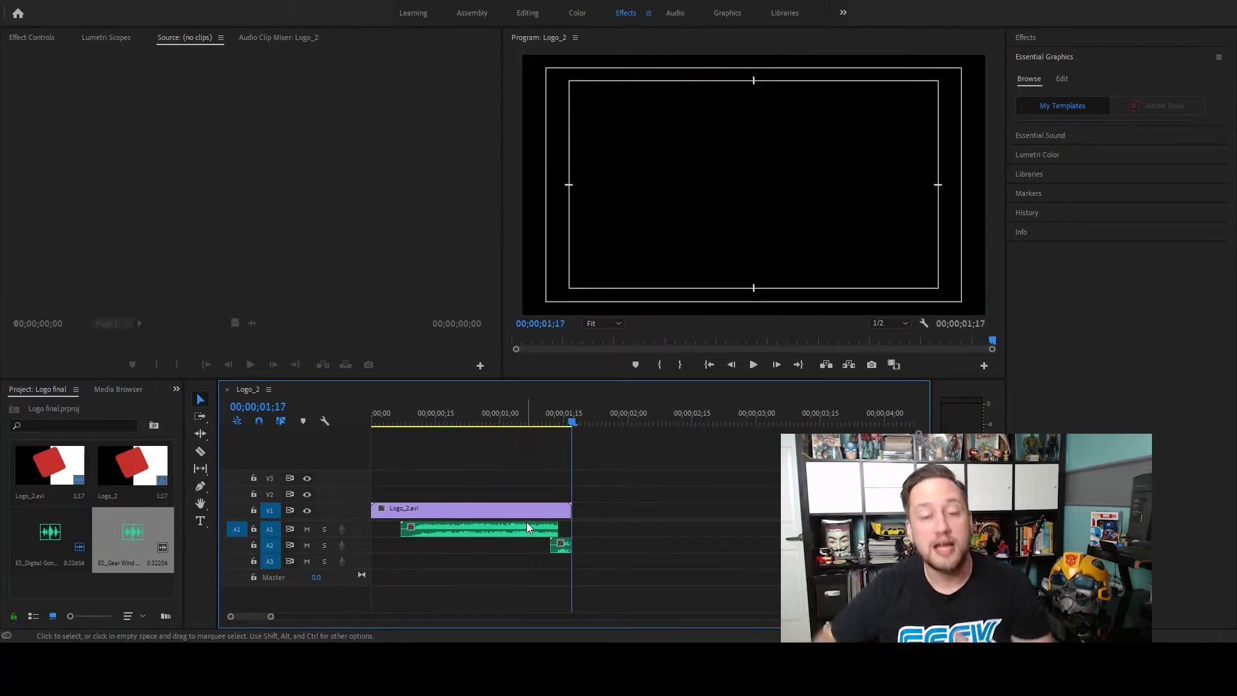
Step: Return to the start of the sequence and play the logo animation with both audio tracks
{"action": "left_click", "coordinate": [566, 513]}
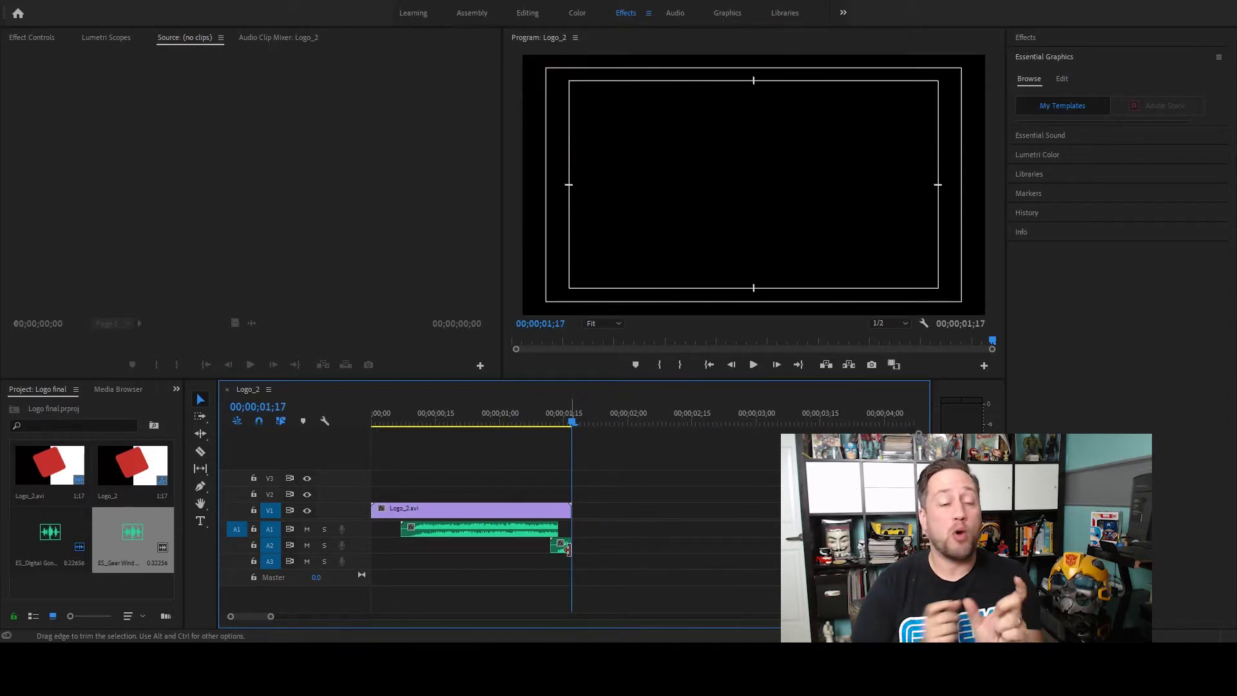
{"action": "left_click", "coordinate": [372, 423]}
{"action": "key", "text": "space"}
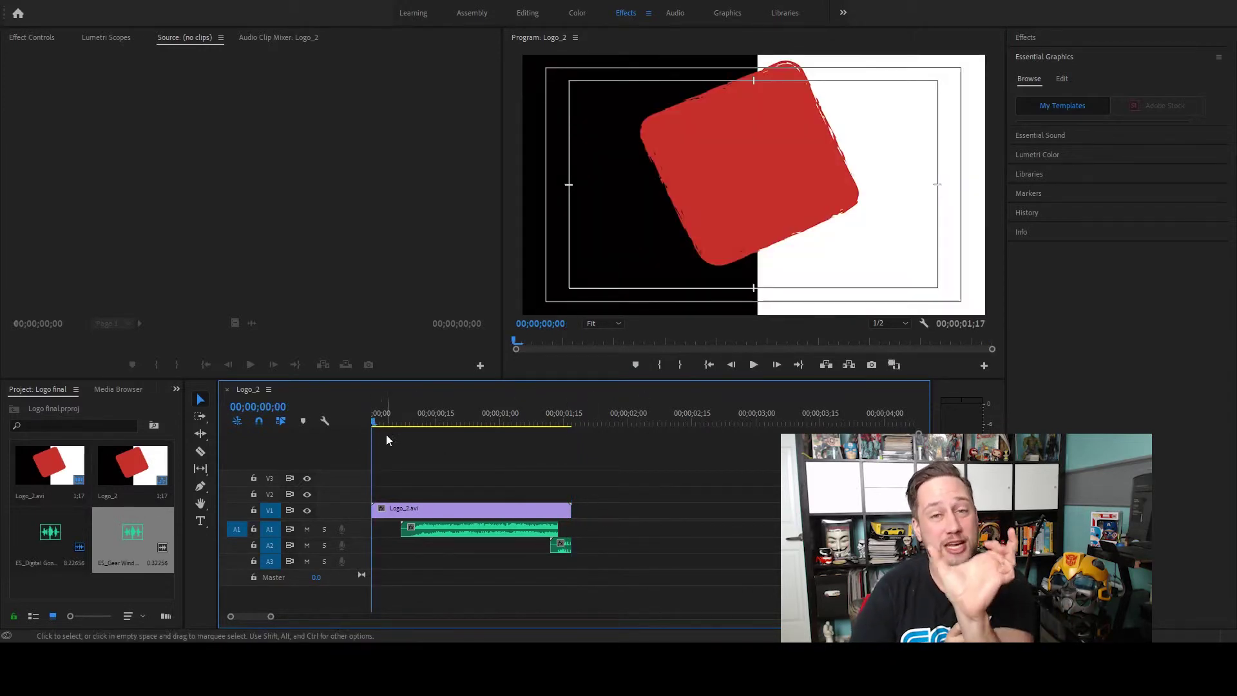